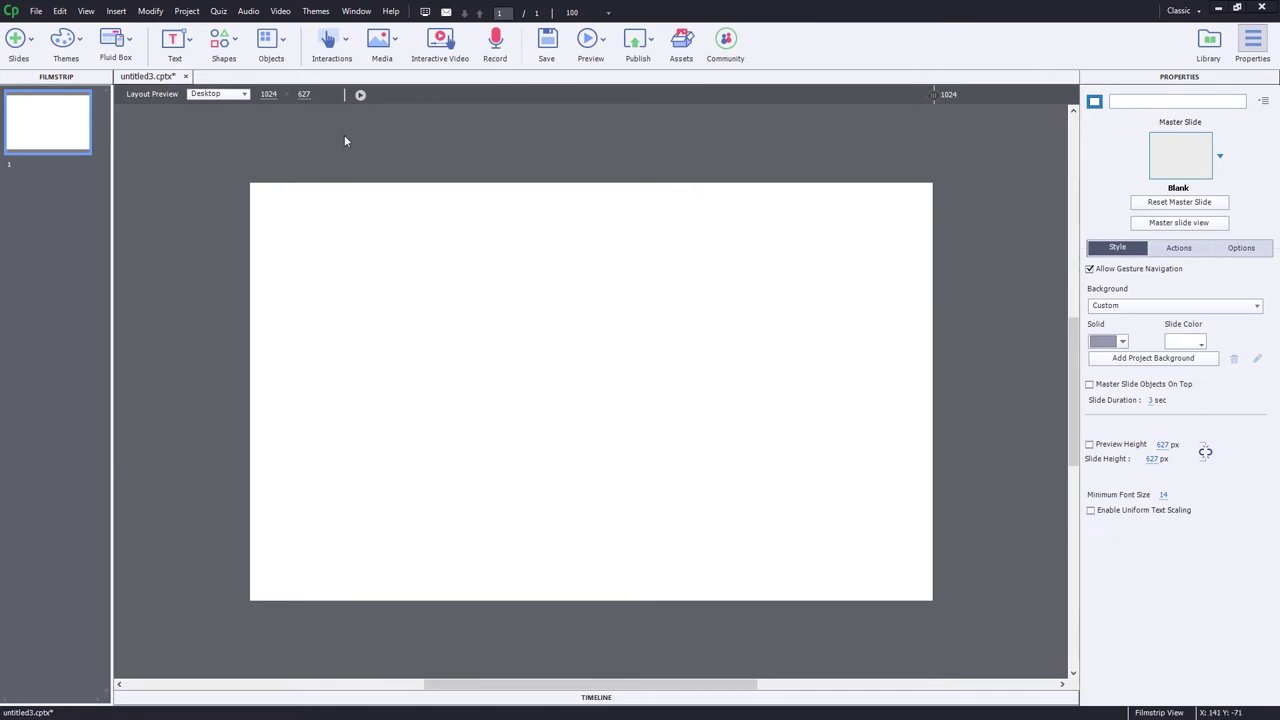
{"action": "left_click", "coordinate": [180, 12]}
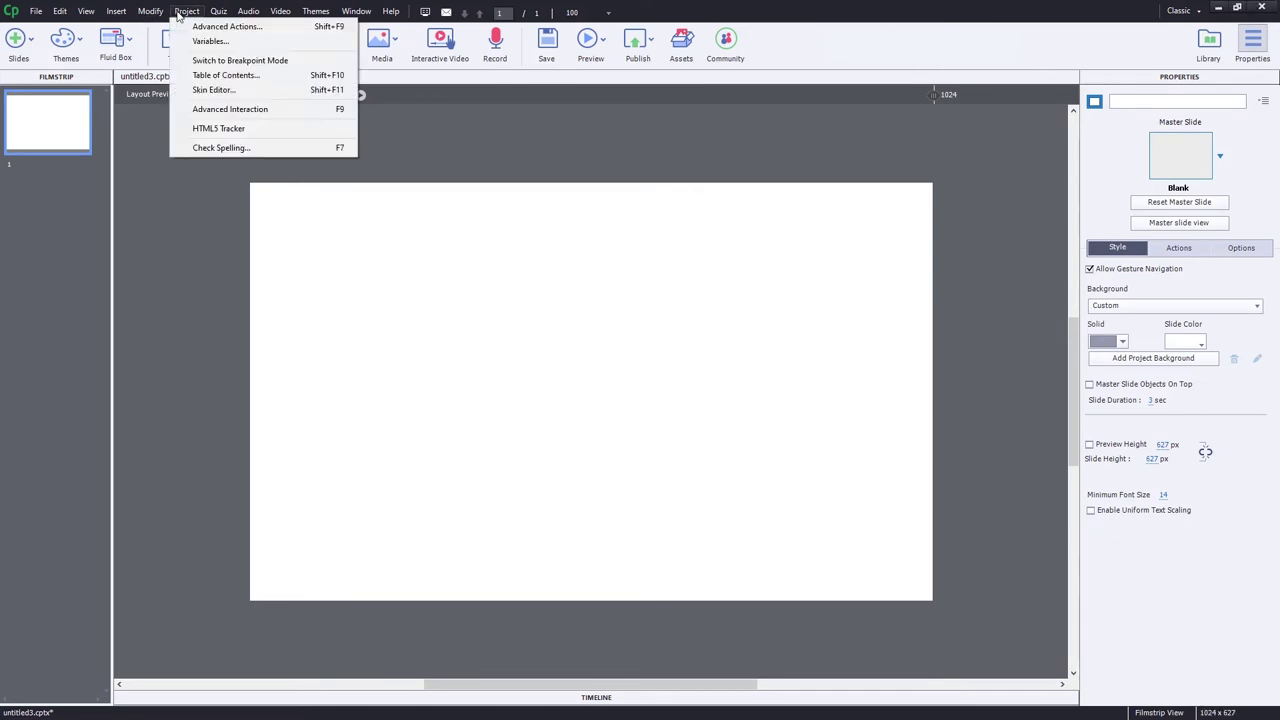
{"action": "left_click", "coordinate": [550, 152]}
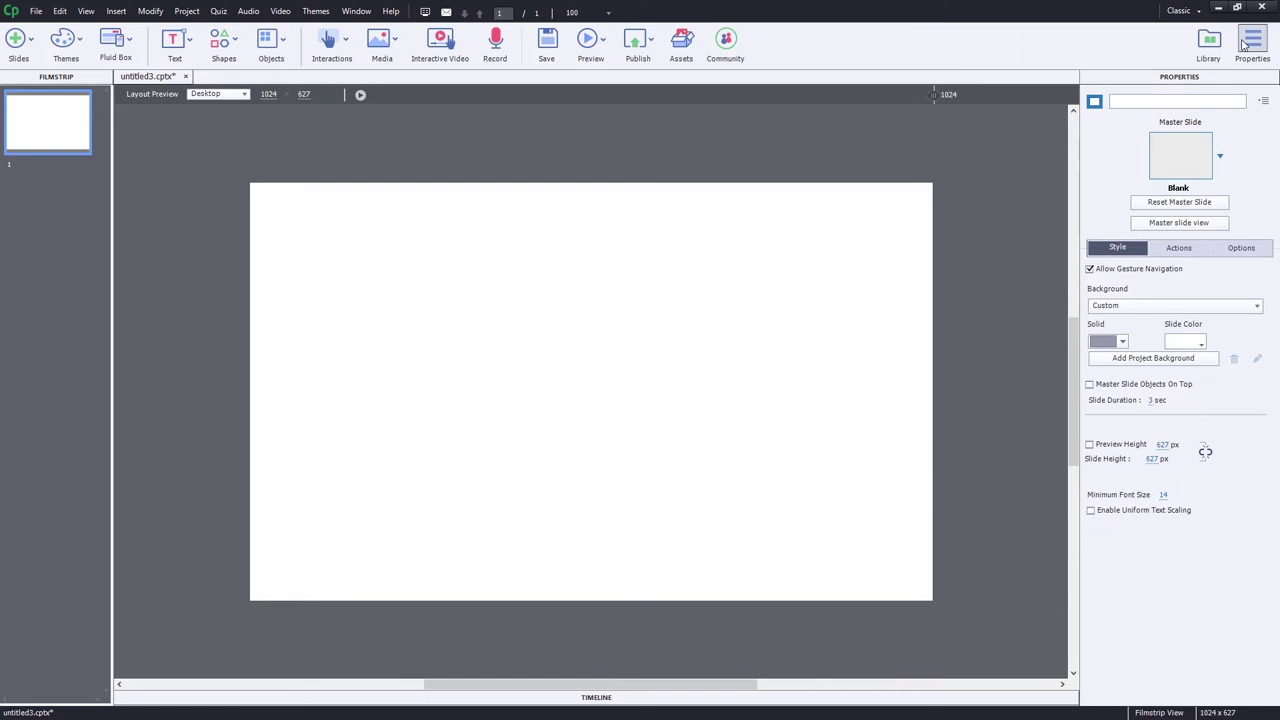
Step: Place Dynamic_Assets-07.png from the library on the blank slide, keeping the Desktop layout preview
{"action": "left_click", "coordinate": [1210, 42]}
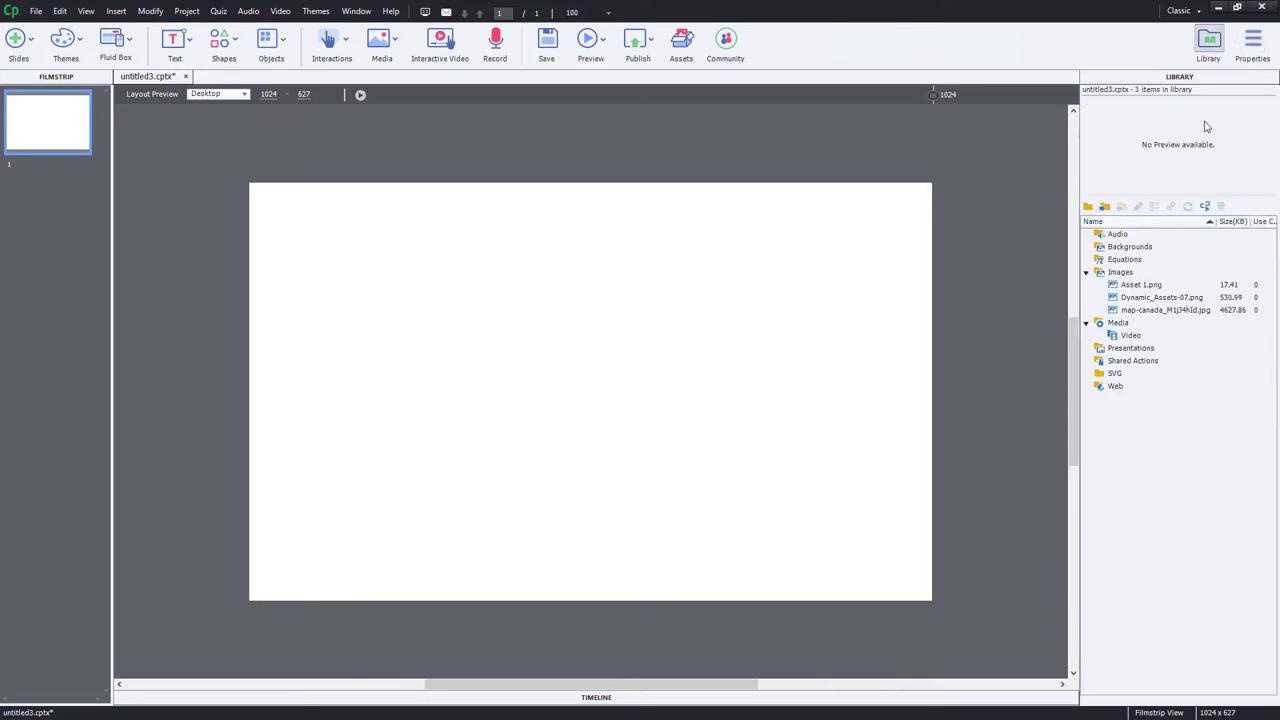
{"action": "left_click", "coordinate": [1140, 302]}
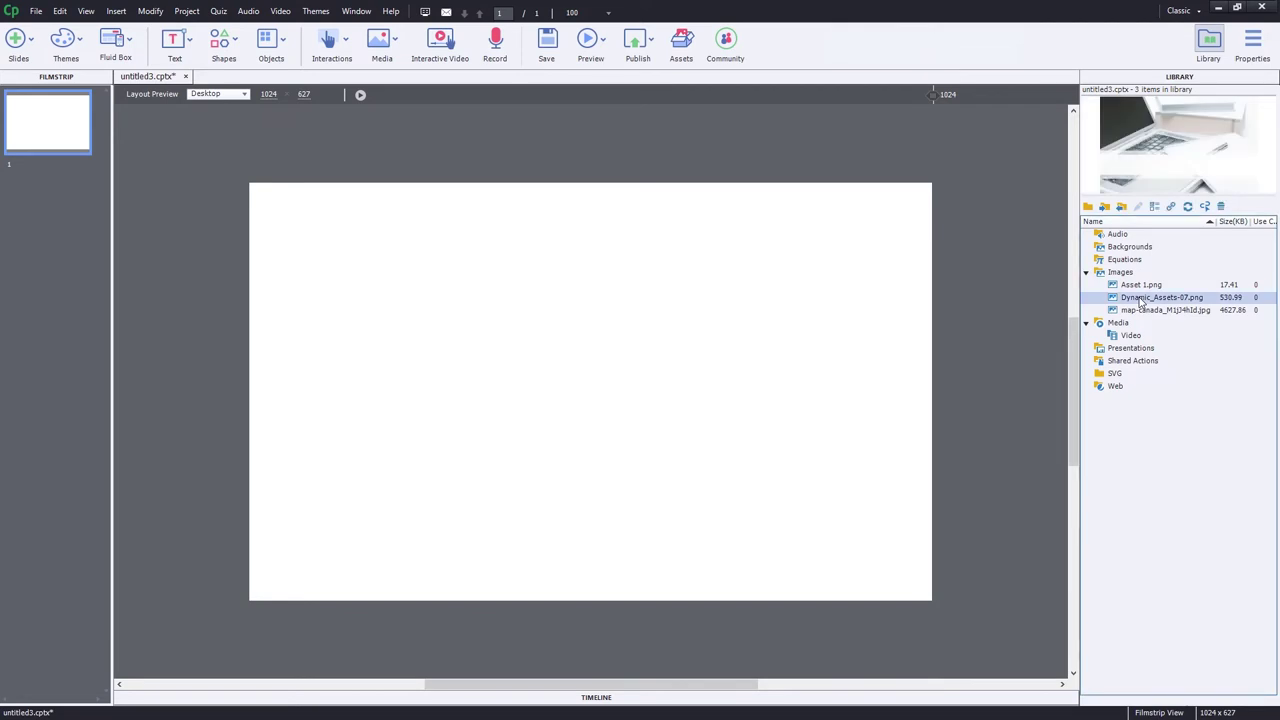
{"action": "left_click_drag", "start_coordinate": [1140, 302], "coordinate": [279, 215]}
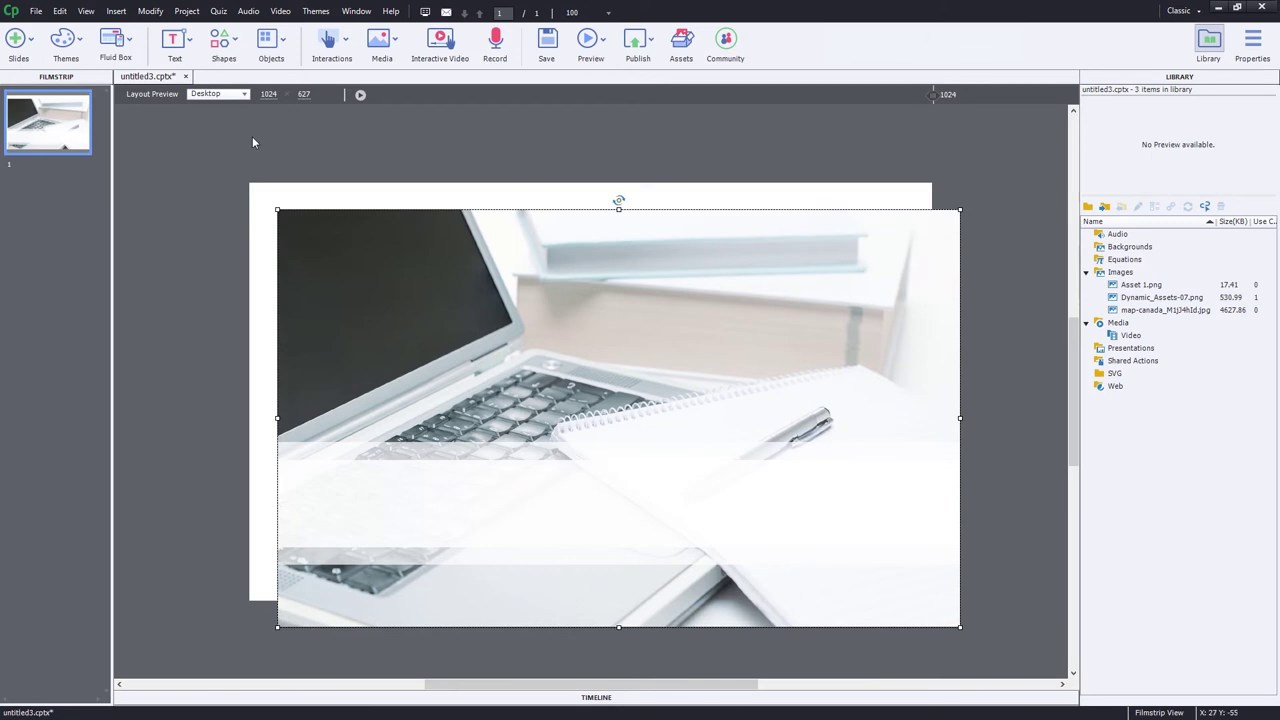
{"action": "left_click", "coordinate": [210, 93]}
{"action": "left_click", "coordinate": [205, 105]}
Step: Set the laptop image's top and left positions to 0%
{"action": "left_click", "coordinate": [1253, 42]}
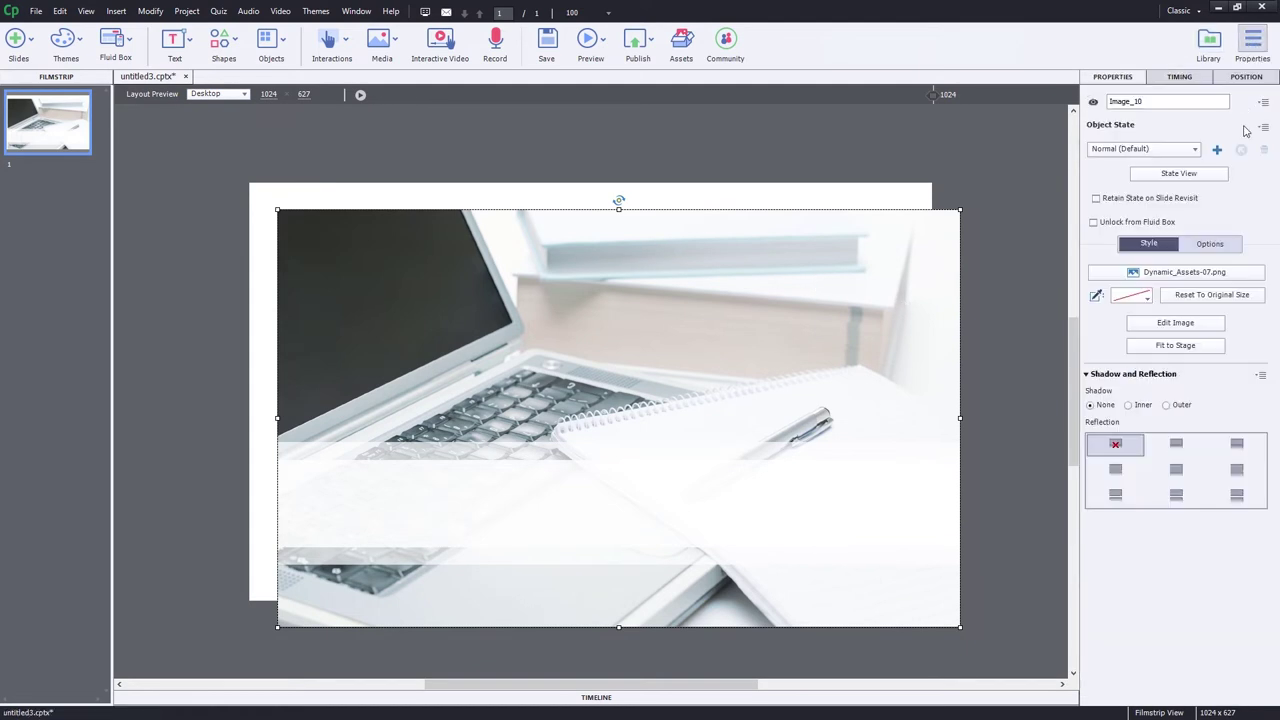
{"action": "left_click", "coordinate": [1246, 78]}
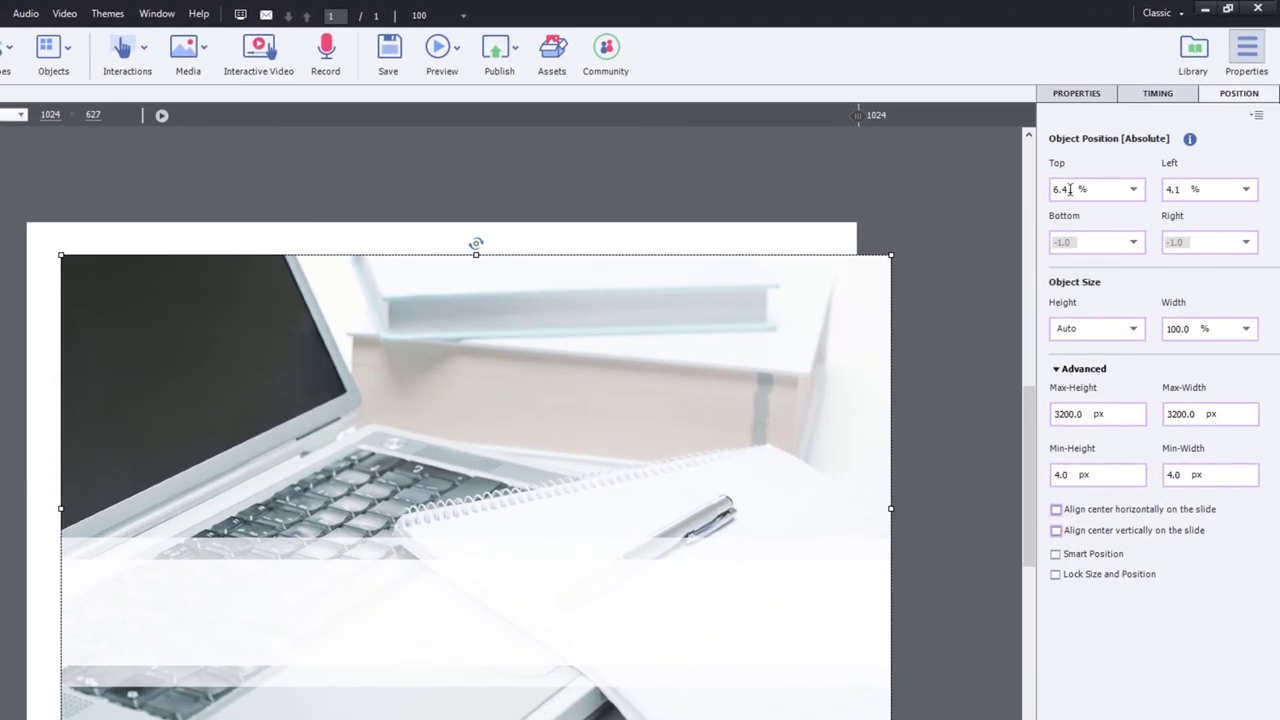
{"action": "left_click", "coordinate": [1059, 188]}
{"action": "type", "text": "0"}
{"action": "key", "text": "Return"}
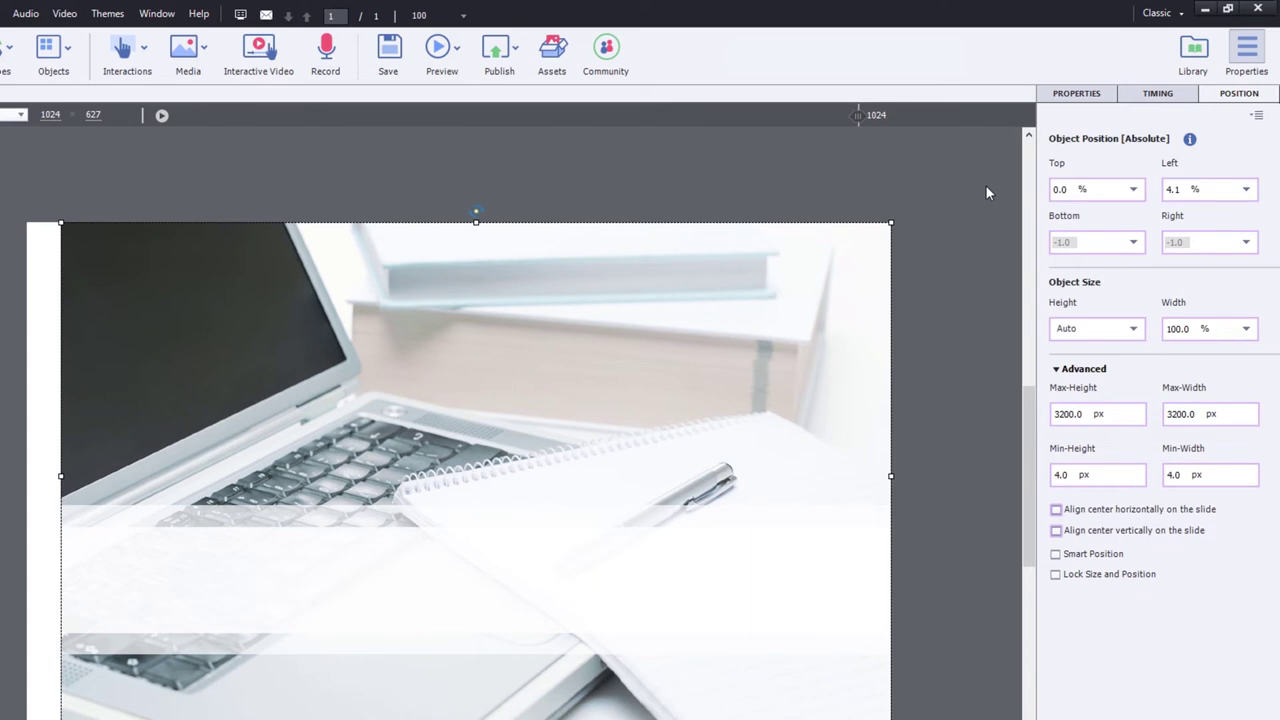
{"action": "double_click", "coordinate": [1180, 188]}
{"action": "type", "text": "0"}
{"action": "key", "text": "Return"}
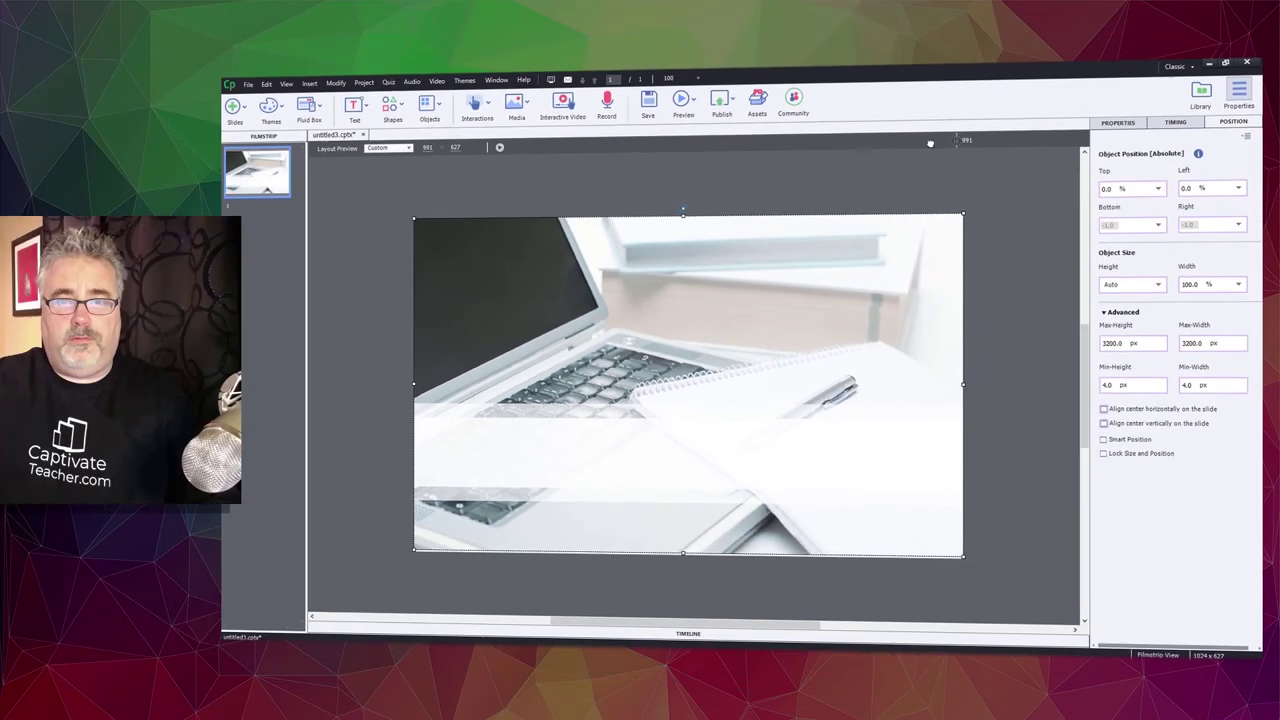
Step: Preview the slide at 320 px wide and in the Google Pixel 2 and Galaxy S8 layouts, ending on Desktop
{"action": "left_click_drag", "start_coordinate": [932, 95], "coordinate": [673, 97]}
{"action": "left_click_drag", "start_coordinate": [782, 161], "coordinate": [543, 163]}
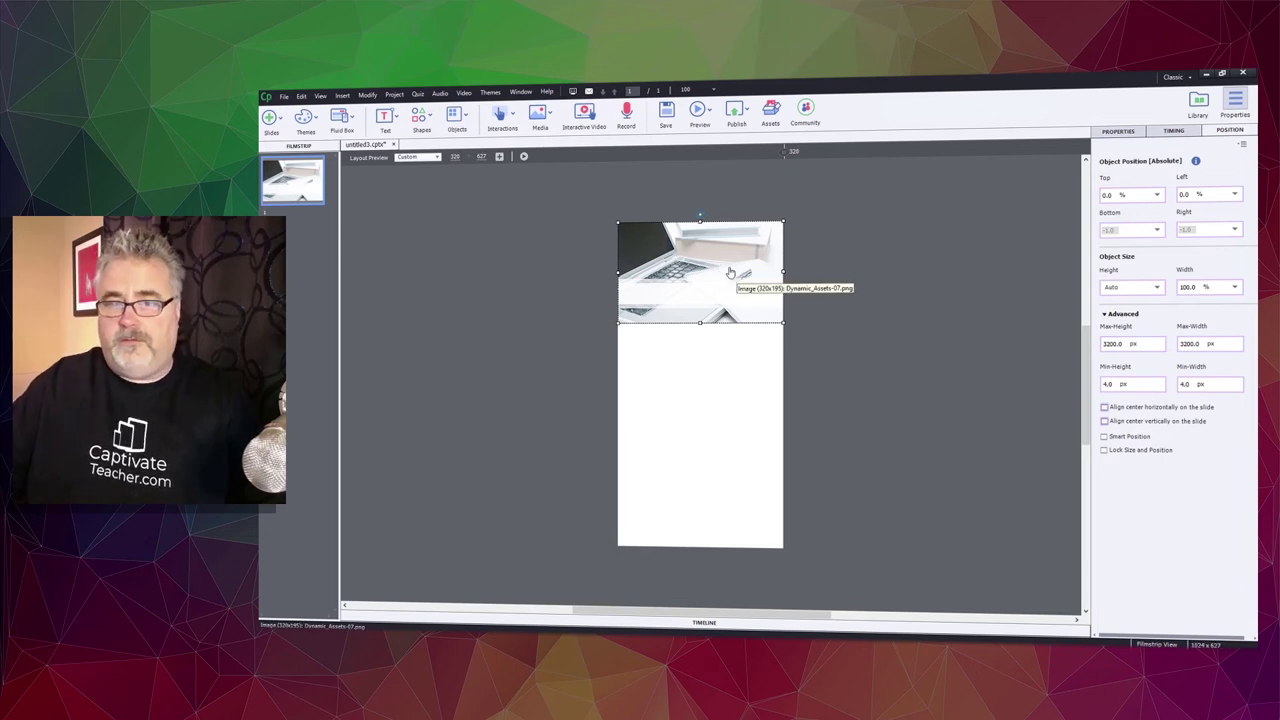
{"action": "left_click", "coordinate": [415, 158]}
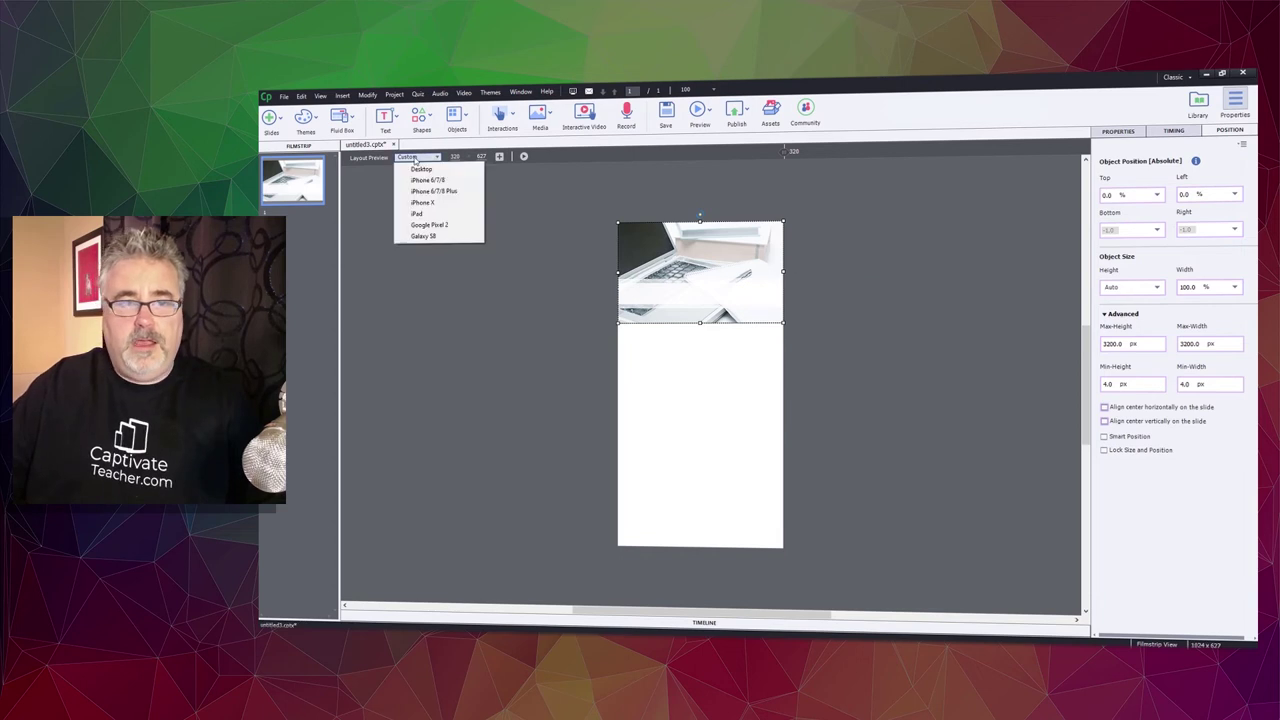
{"action": "left_click", "coordinate": [430, 225]}
{"action": "left_click", "coordinate": [425, 160]}
{"action": "left_click", "coordinate": [424, 236]}
{"action": "left_click", "coordinate": [425, 158]}
{"action": "left_click", "coordinate": [421, 169]}
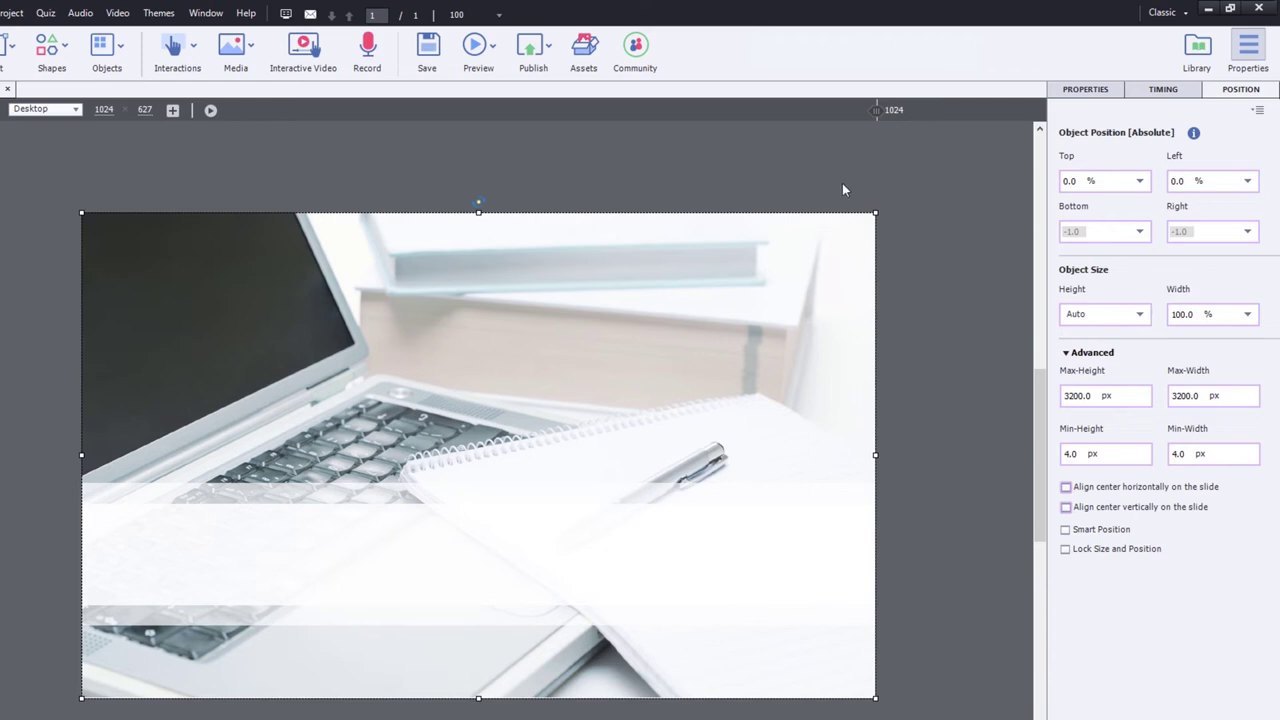
Step: Examine how the image scales by narrowing the layout preview to 551 px and widening it to about 1021 px
{"action": "left_click_drag", "start_coordinate": [877, 108], "coordinate": [678, 134]}
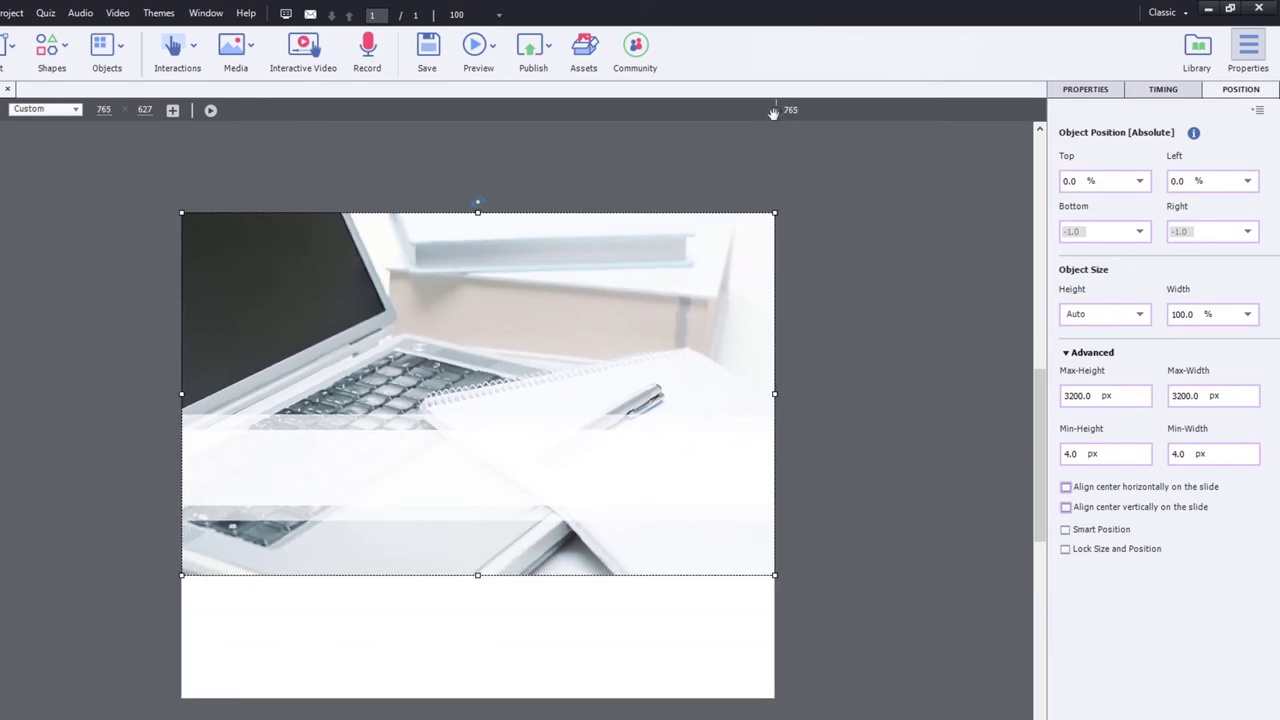
{"action": "left_click_drag", "start_coordinate": [773, 113], "coordinate": [607, 127]}
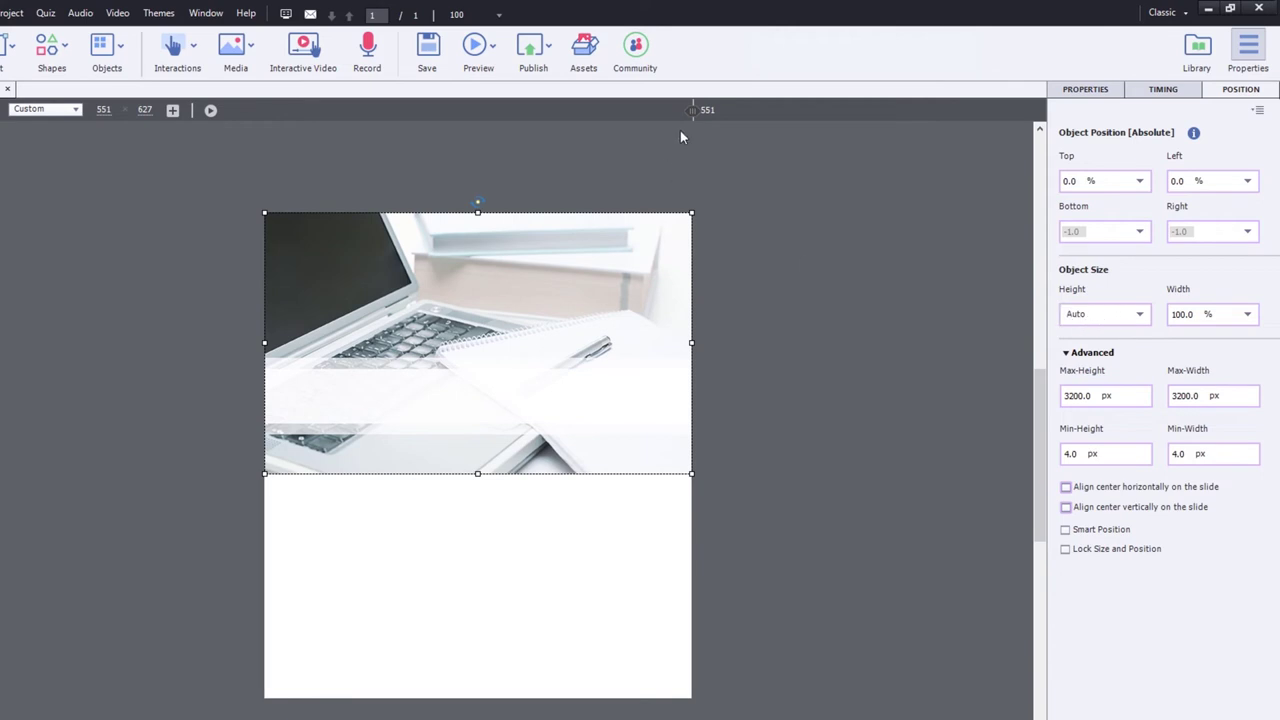
{"action": "mouse_move", "coordinate": [691, 101]}
{"action": "left_mouse_down"}
{"action": "mouse_move", "coordinate": [938, 94]}
{"action": "mouse_move", "coordinate": [1015, 118]}
{"action": "mouse_move", "coordinate": [1036, 140]}
{"action": "left_mouse_up"}
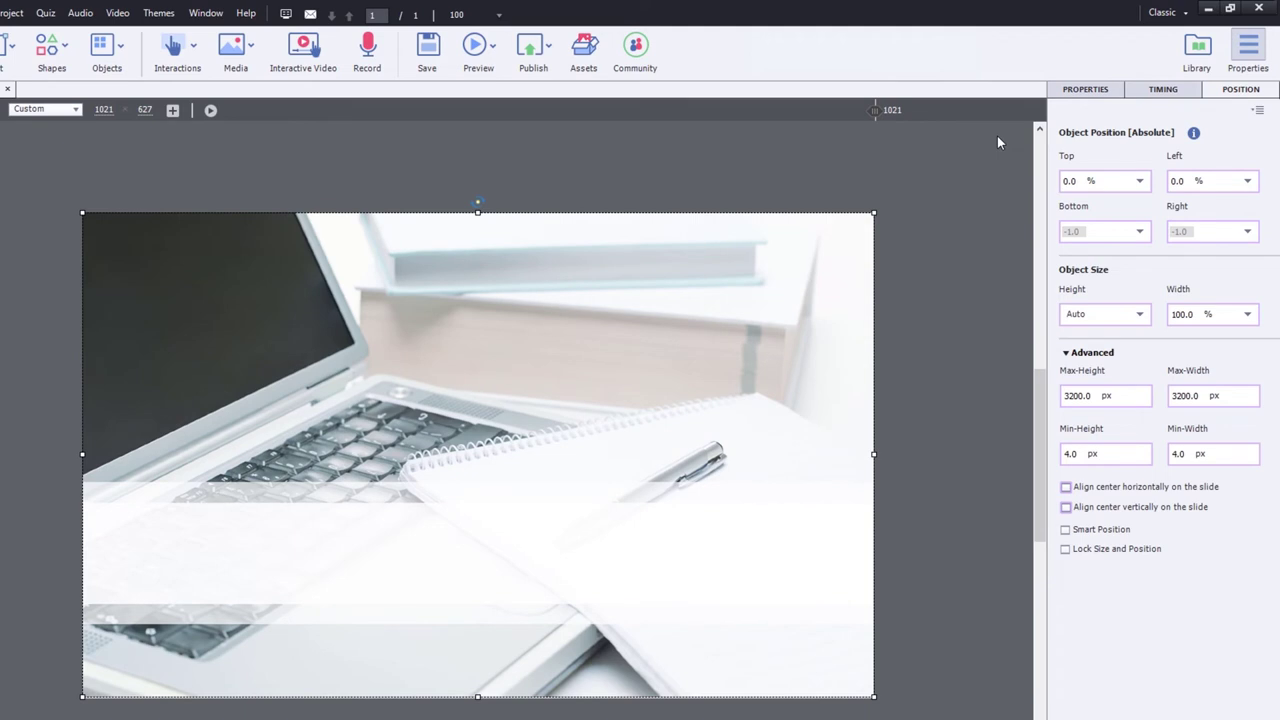
Step: Set the image's height to 100% and check it at preview widths of 320 and 1024 px
{"action": "left_click", "coordinate": [1136, 315]}
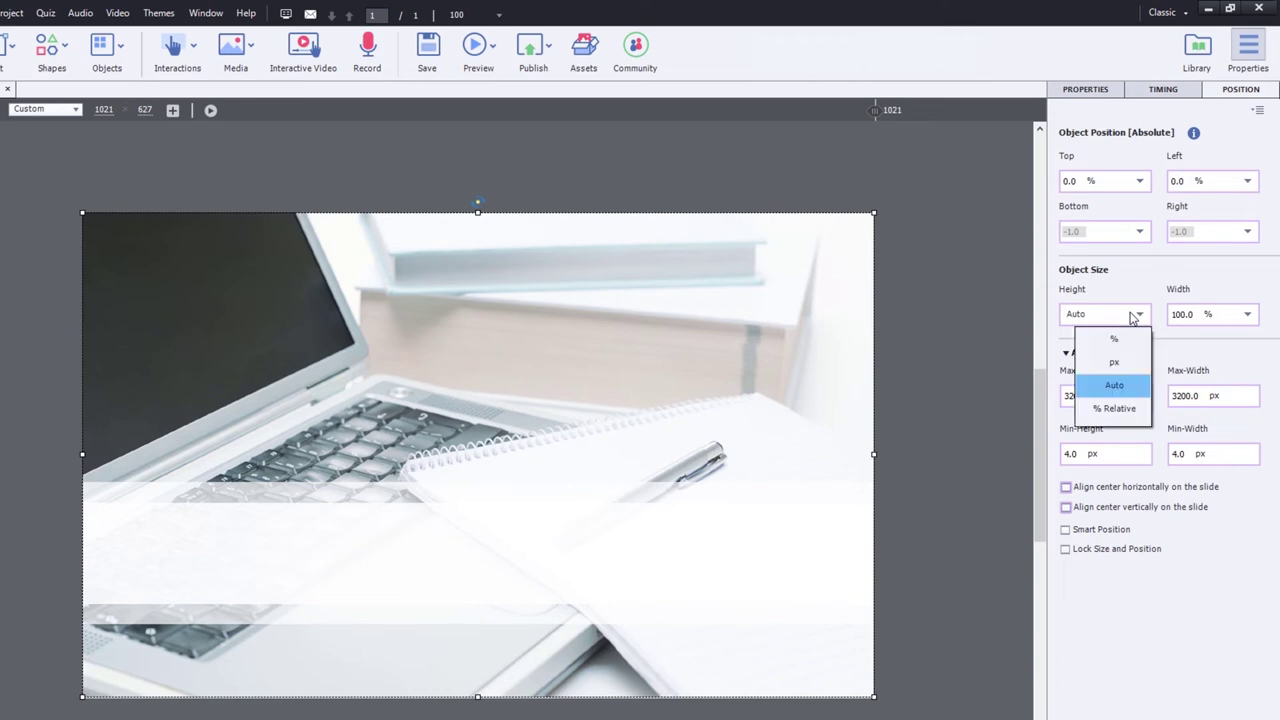
{"action": "left_click", "coordinate": [1133, 340]}
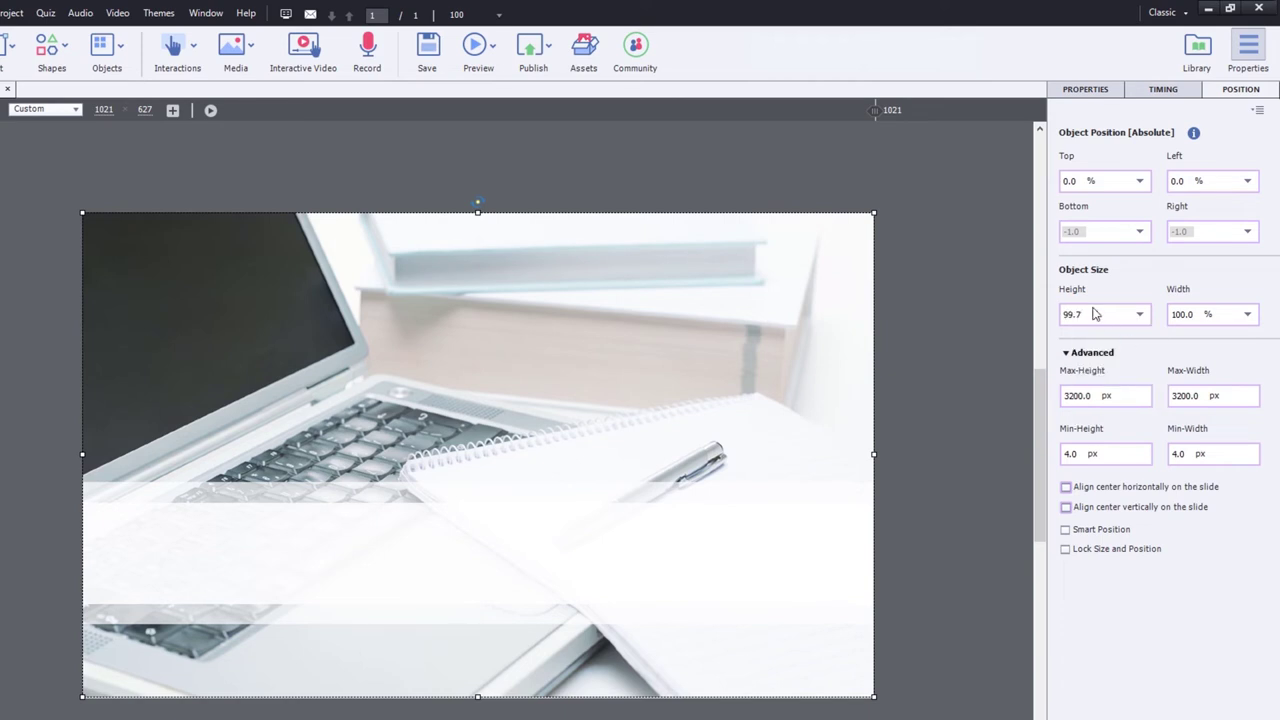
{"action": "key", "text": "ctrl+a"}
{"action": "type", "text": "100"}
{"action": "key", "text": "Return"}
{"action": "left_click_drag", "start_coordinate": [869, 117], "coordinate": [283, 123]}
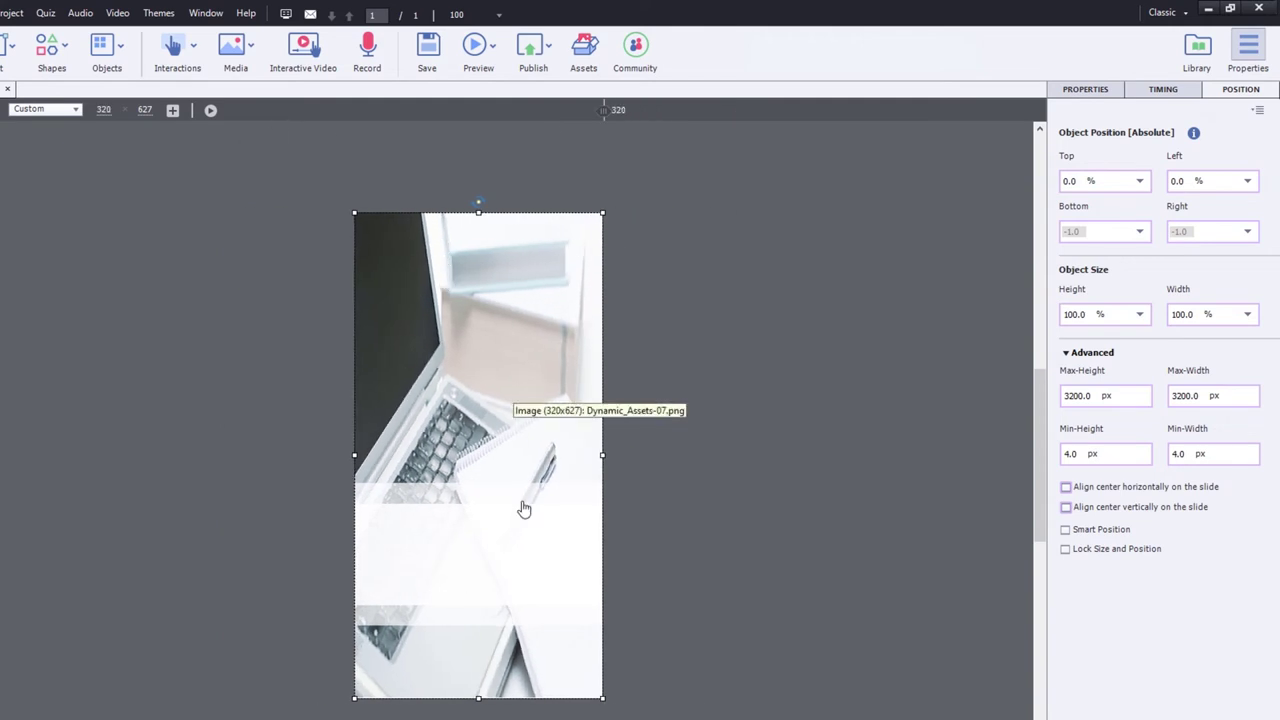
{"action": "left_click_drag", "start_coordinate": [607, 110], "coordinate": [876, 110]}
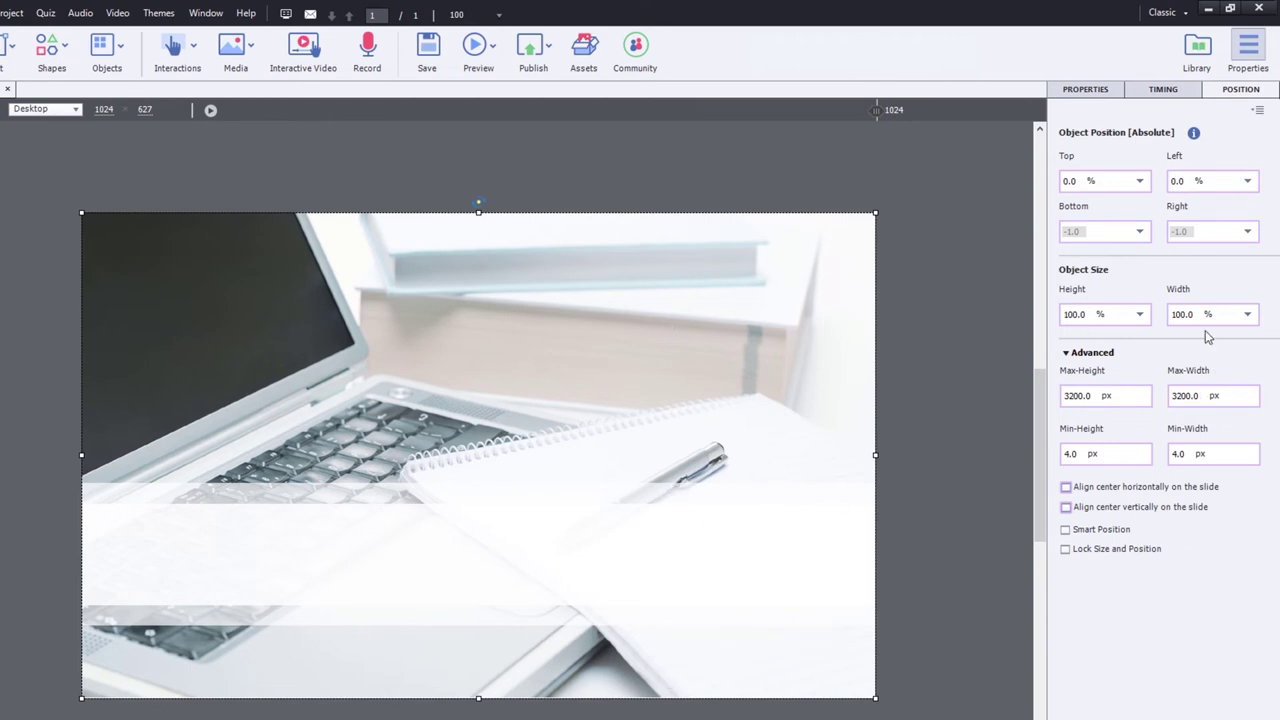
Step: Set the image's width to Auto and check the image in a narrower layout preview
{"action": "left_click", "coordinate": [1246, 316]}
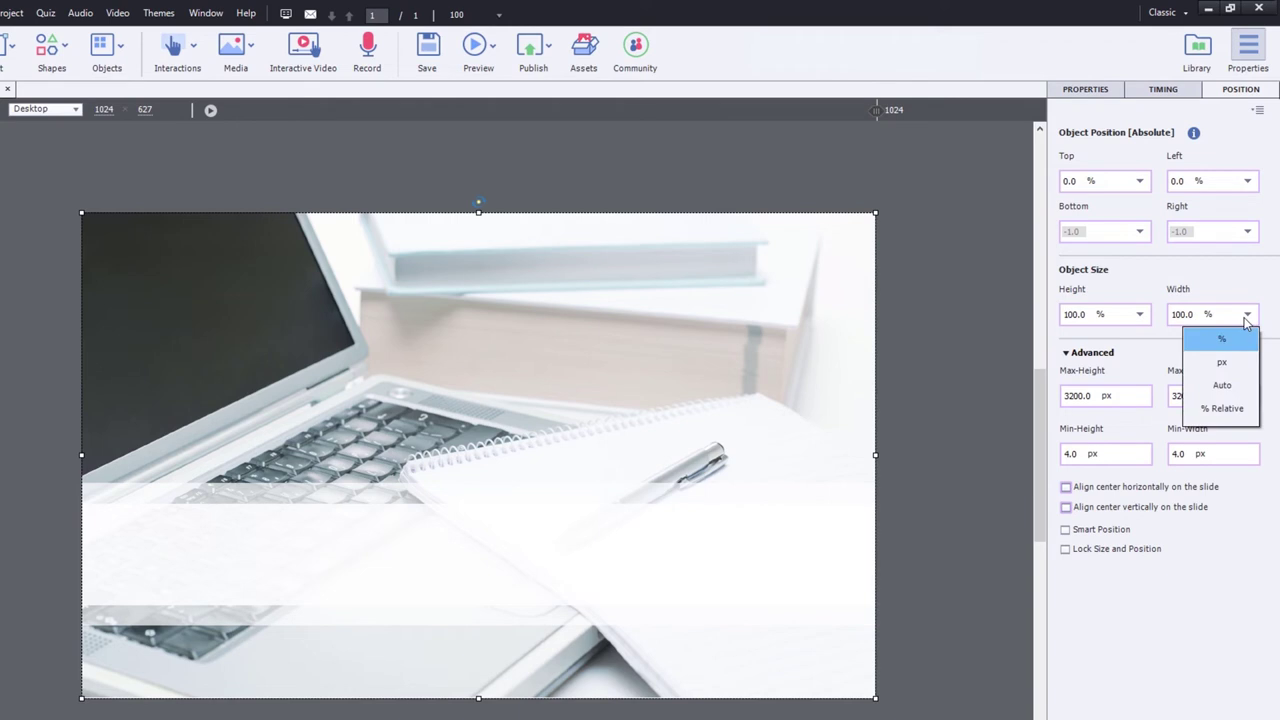
{"action": "left_click", "coordinate": [1232, 386]}
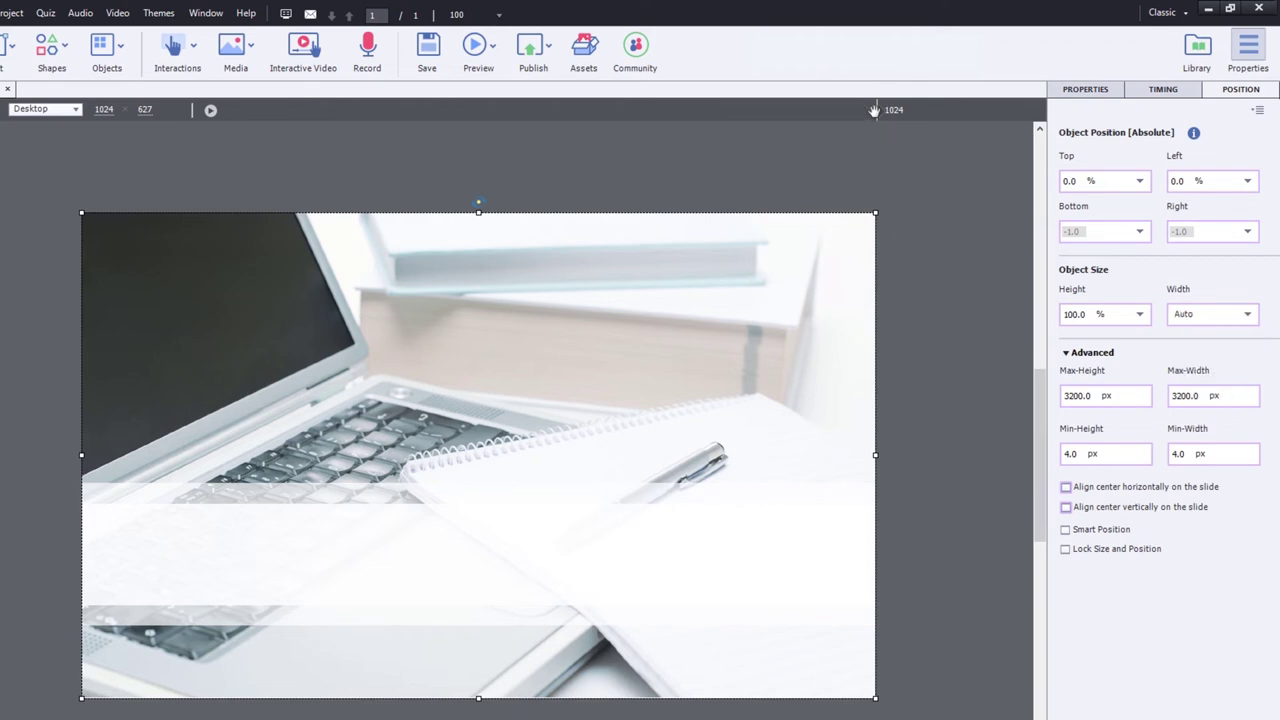
{"action": "left_click_drag", "start_coordinate": [874, 110], "coordinate": [545, 128]}
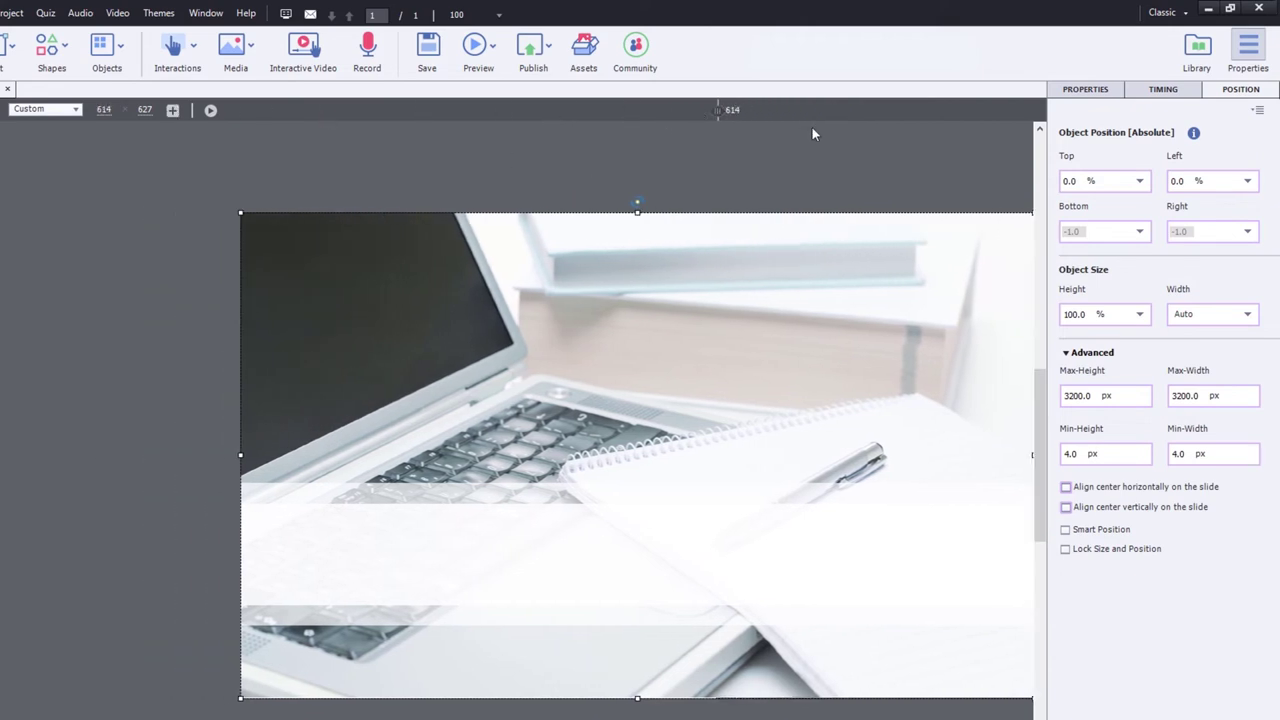
{"action": "left_click_drag", "start_coordinate": [722, 108], "coordinate": [690, 131]}
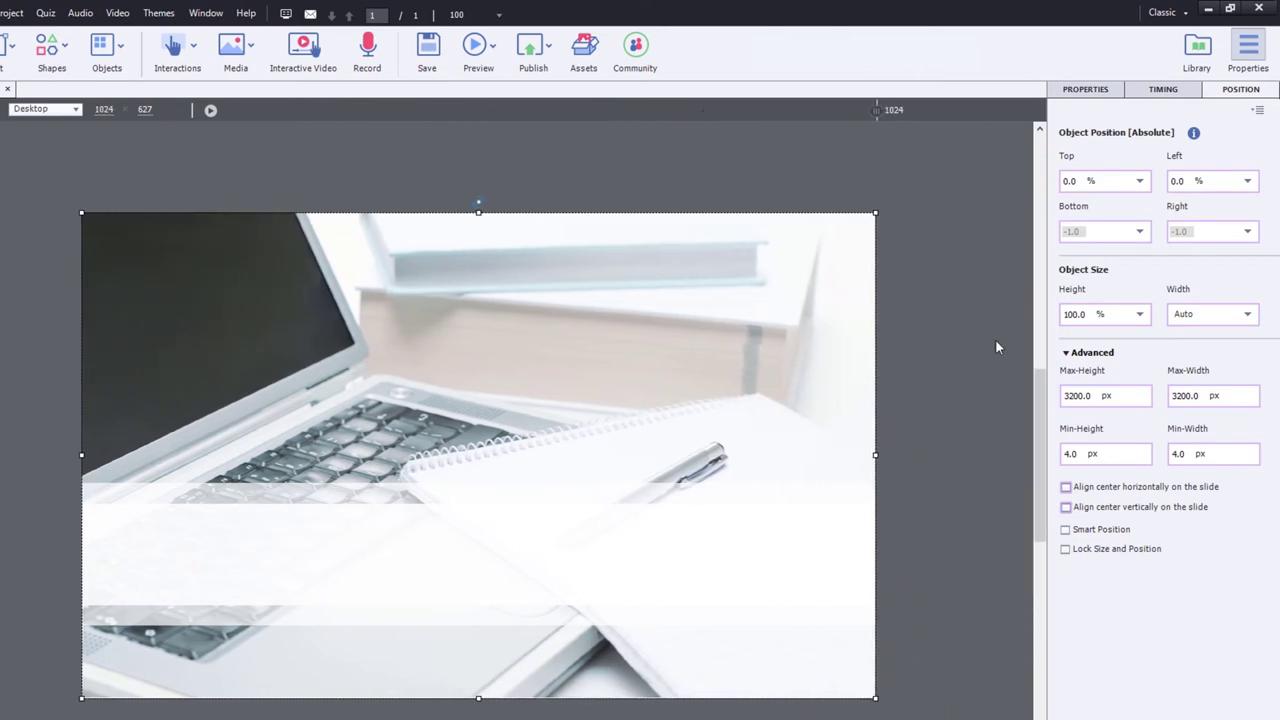
Step: Enable Preview Height for the slide and check its device frame at widths of 320 and 1024 px
{"action": "left_click", "coordinate": [953, 280]}
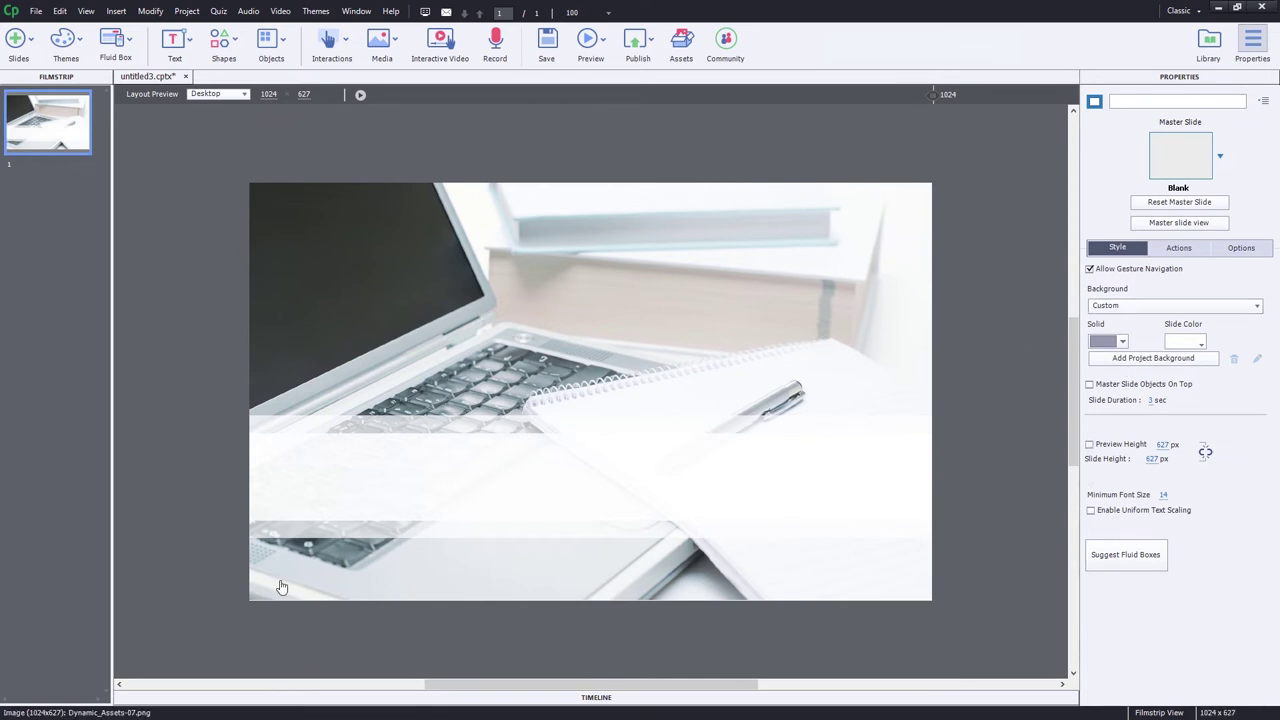
{"action": "left_click", "coordinate": [1089, 444]}
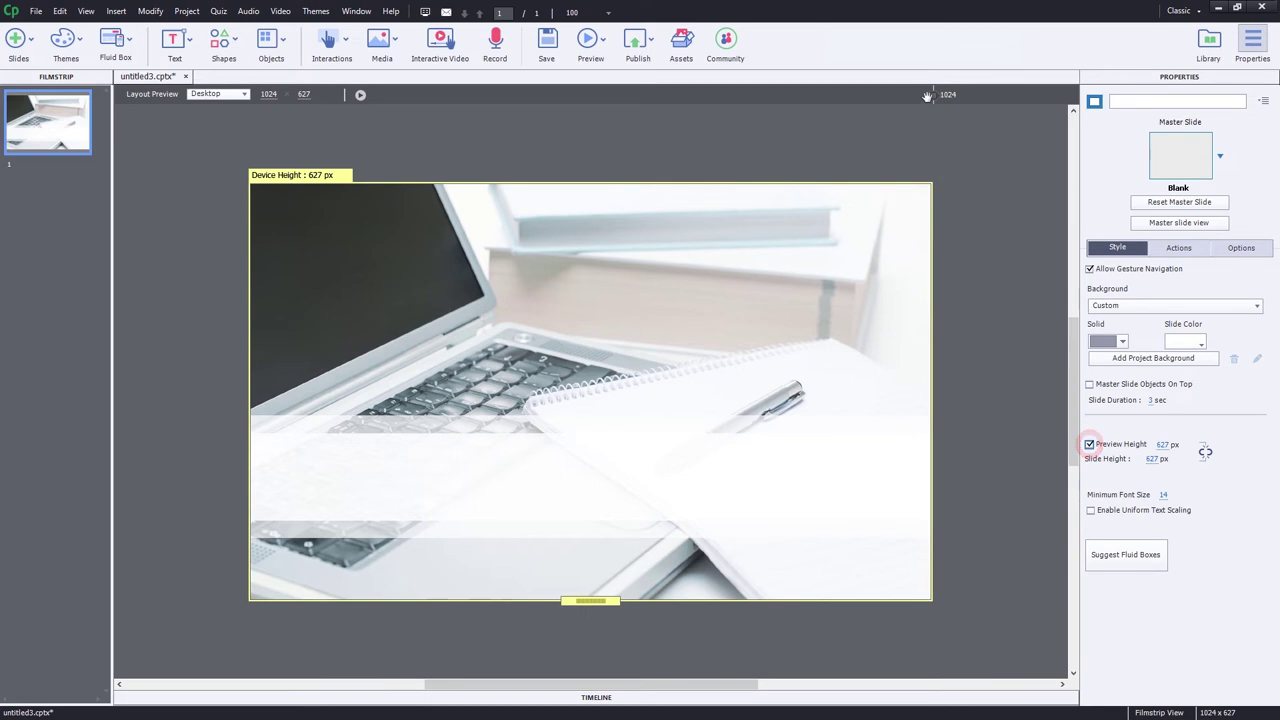
{"action": "left_click_drag", "start_coordinate": [933, 94], "coordinate": [431, 110]}
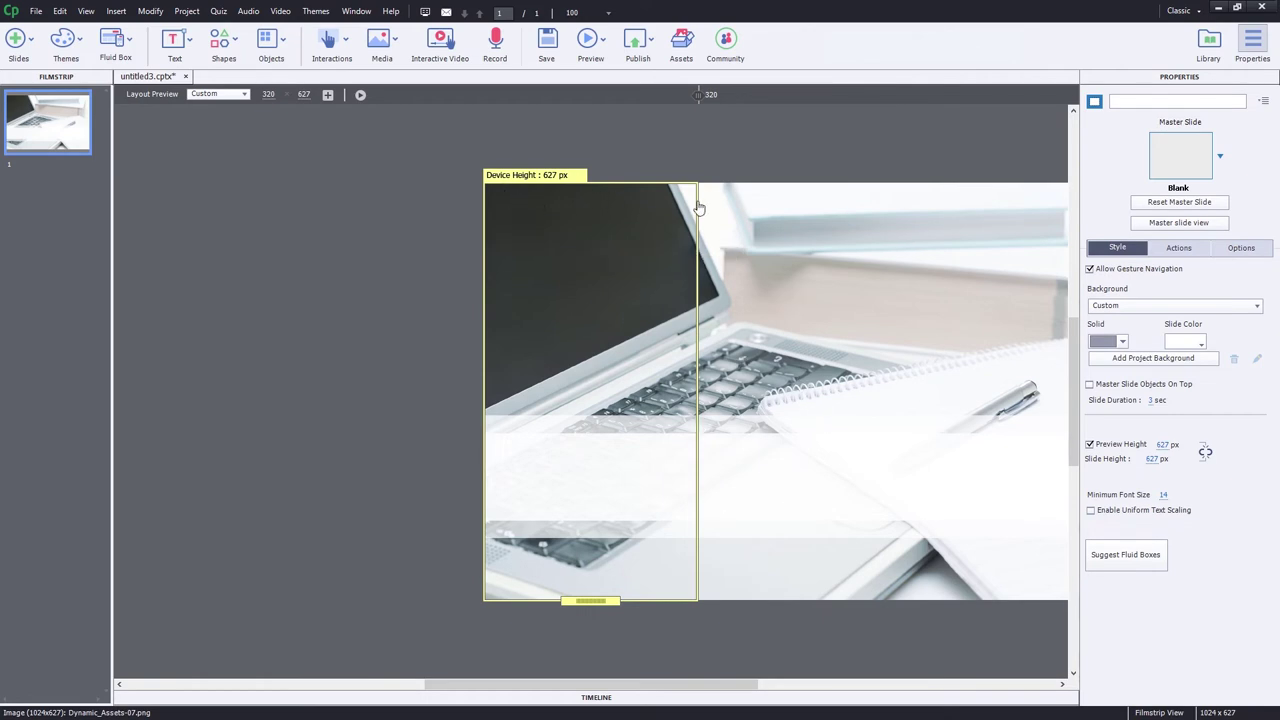
{"action": "left_click_drag", "start_coordinate": [697, 94], "coordinate": [931, 93]}
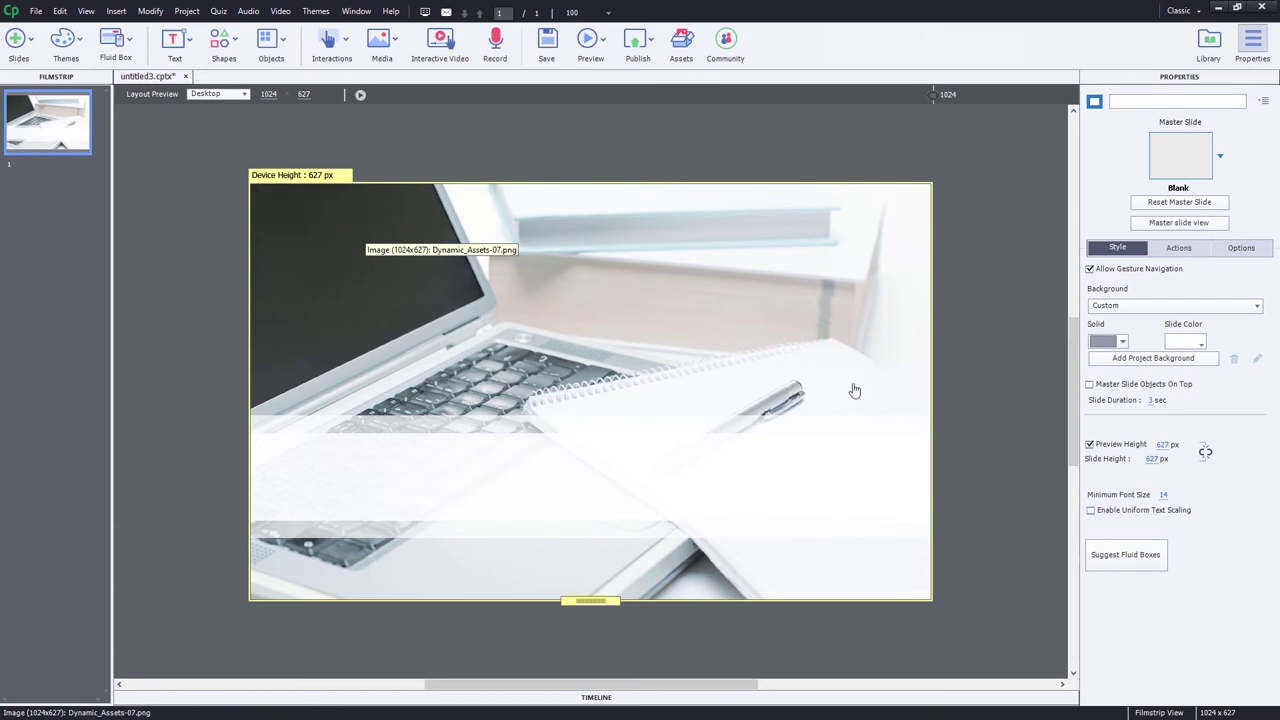
Step: Anchor the image at 0% from the slide's right edge and check it at a preview width of 320 px
{"action": "left_click", "coordinate": [1253, 40]}
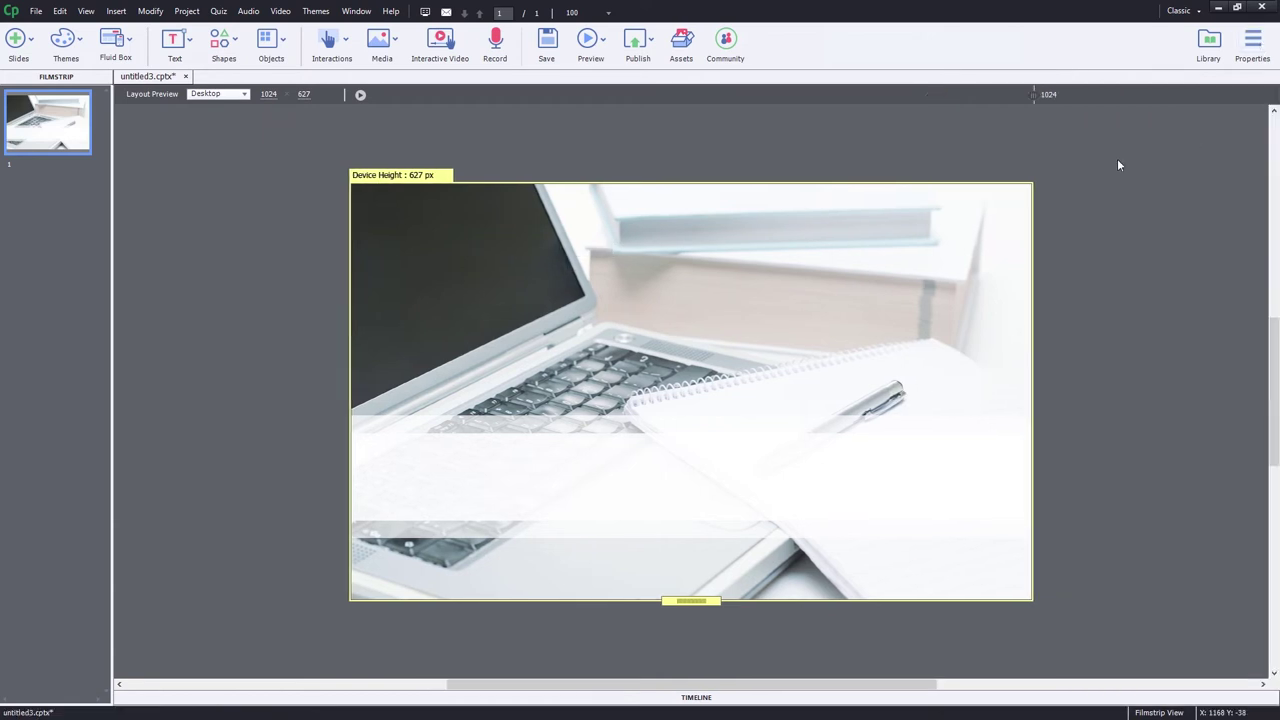
{"action": "left_click", "coordinate": [1253, 40]}
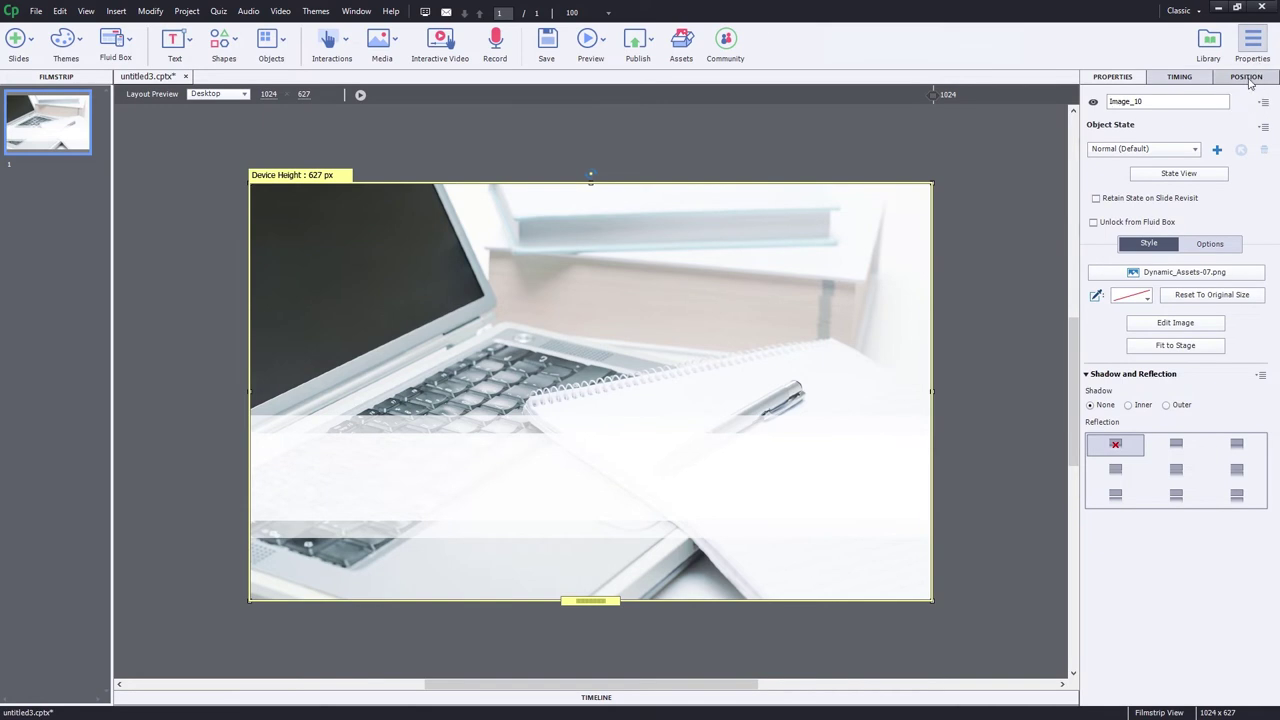
{"action": "left_click", "coordinate": [1246, 77]}
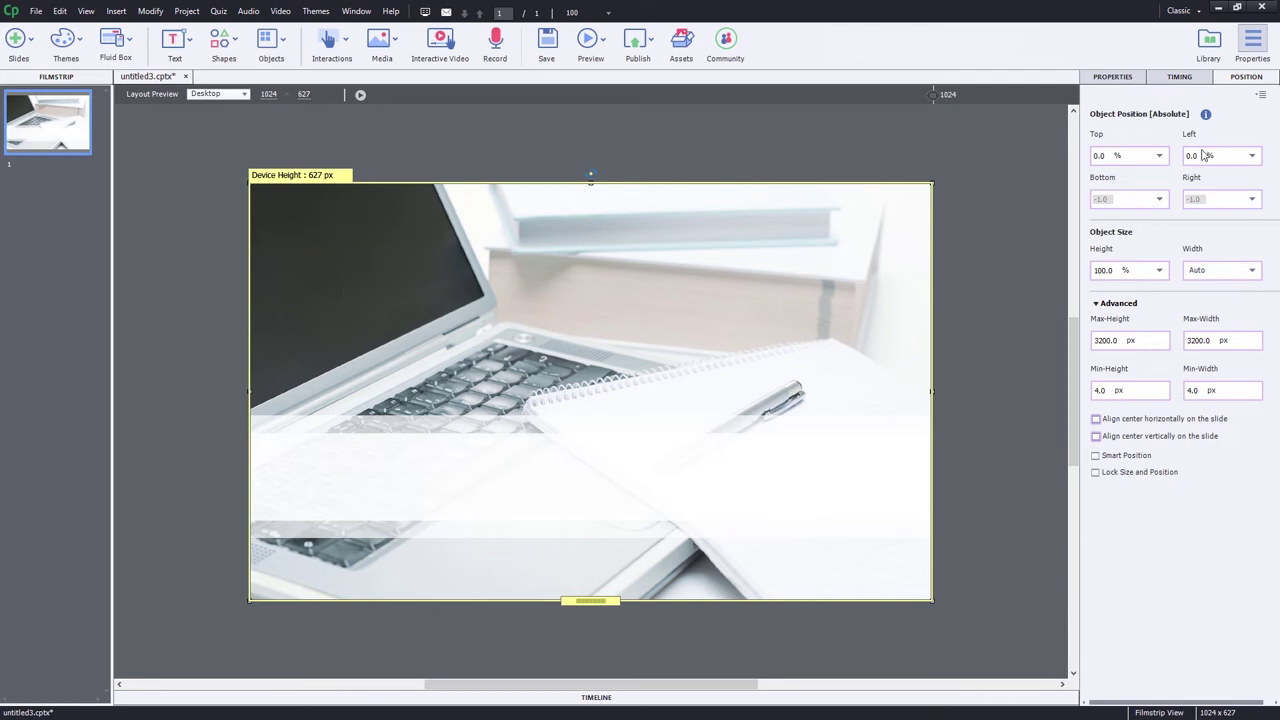
{"action": "left_click", "coordinate": [1252, 199]}
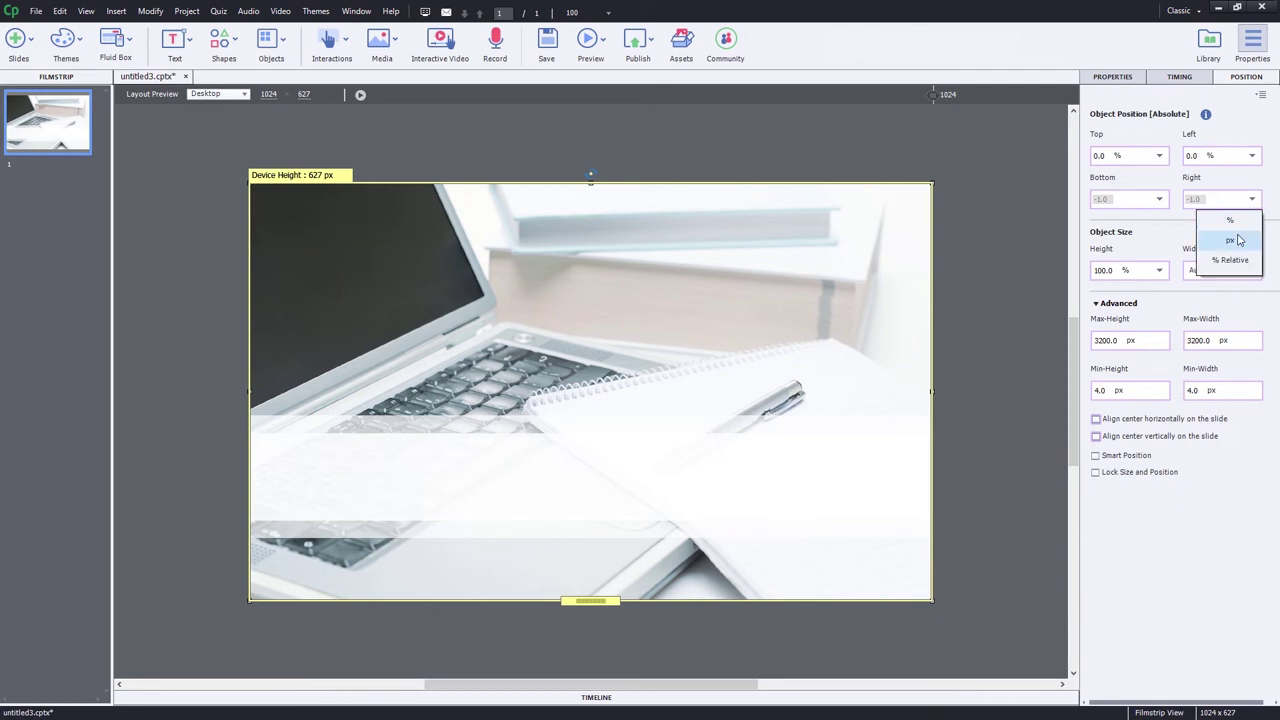
{"action": "left_click", "coordinate": [1236, 222]}
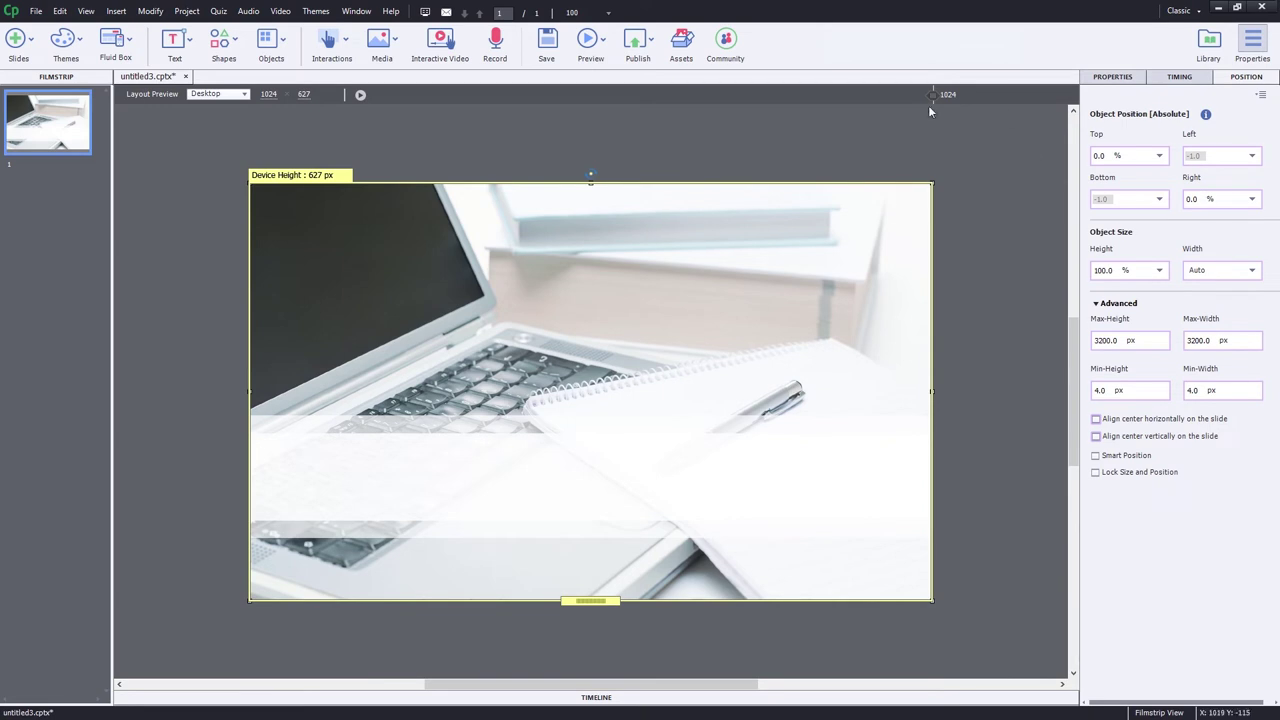
{"action": "left_click_drag", "start_coordinate": [932, 94], "coordinate": [429, 120]}
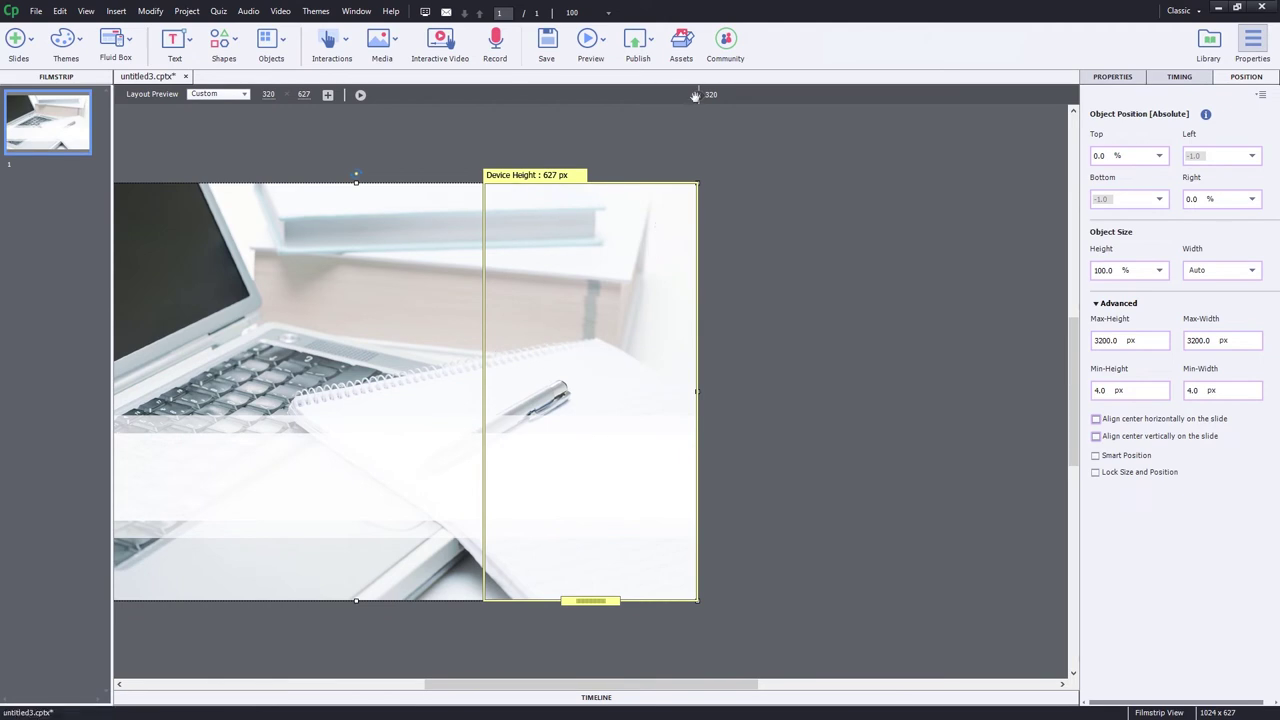
{"action": "left_click_drag", "start_coordinate": [695, 95], "coordinate": [930, 97]}
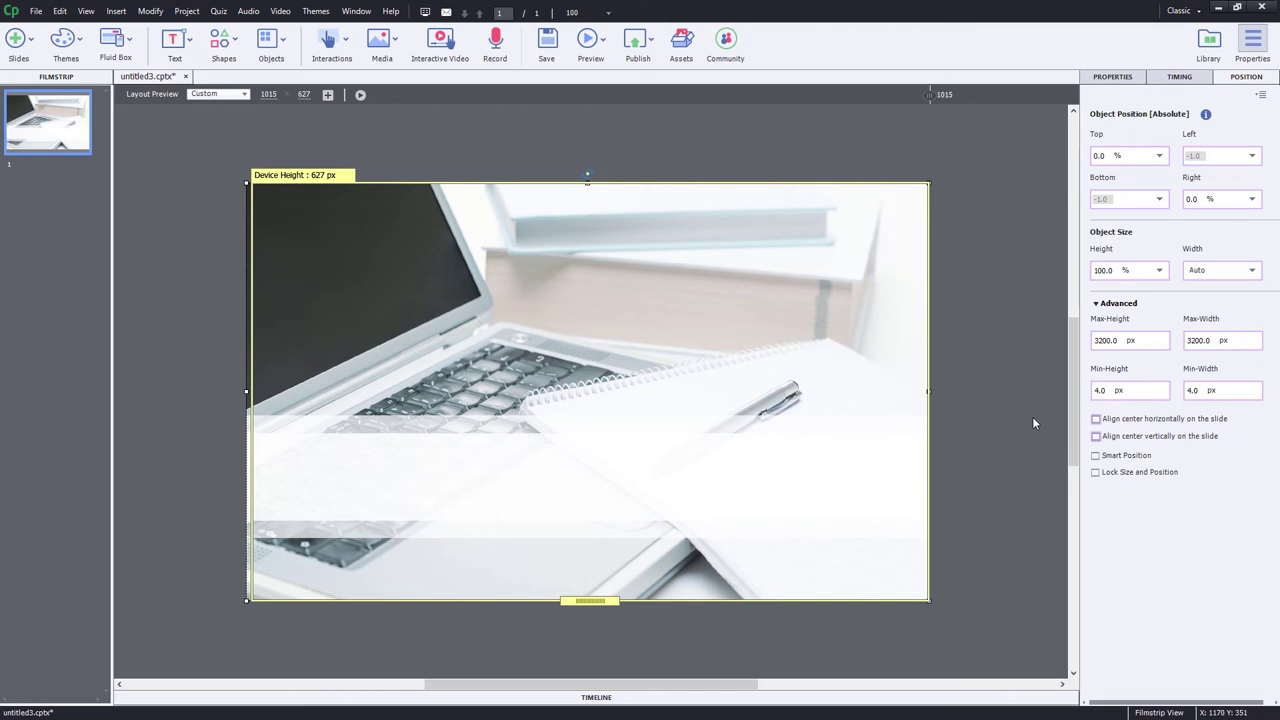
Step: Align the image's center horizontally on the slide
{"action": "left_click", "coordinate": [1096, 419]}
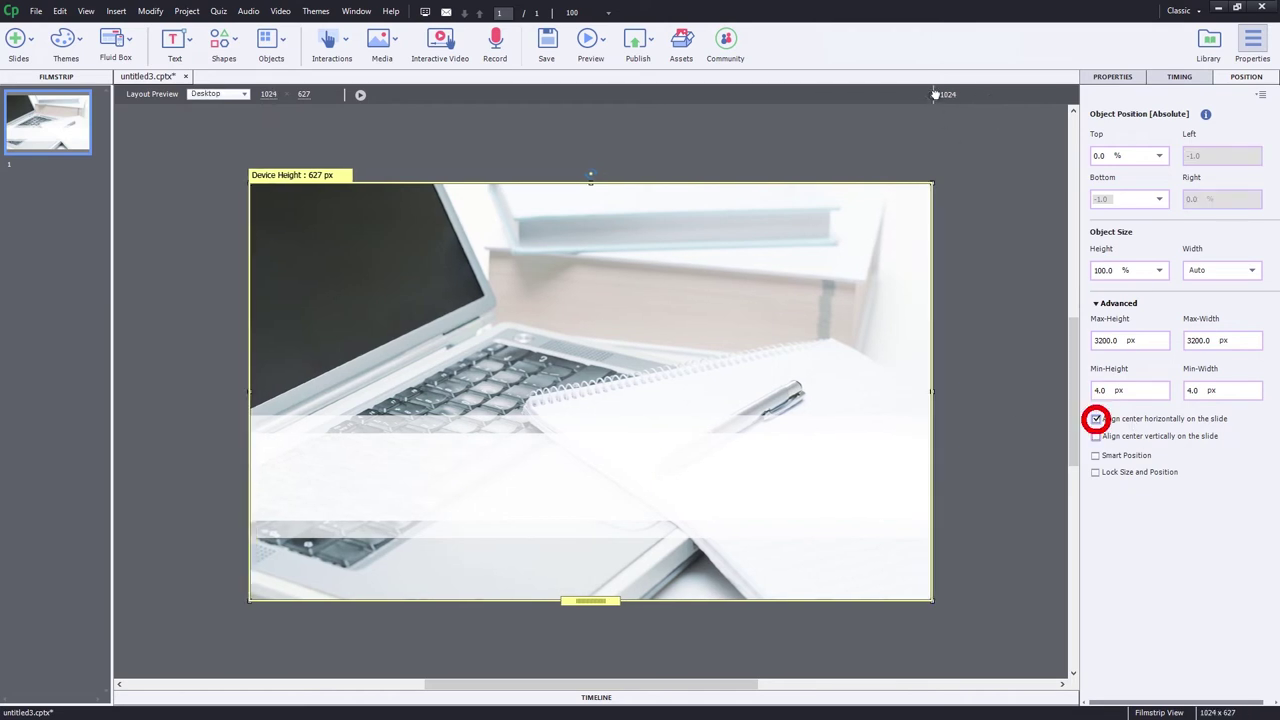
Step: Check the centered background image at narrower preview widths and place the library image Asset 1.png on the slide
{"action": "left_click_drag", "start_coordinate": [935, 93], "coordinate": [375, 113]}
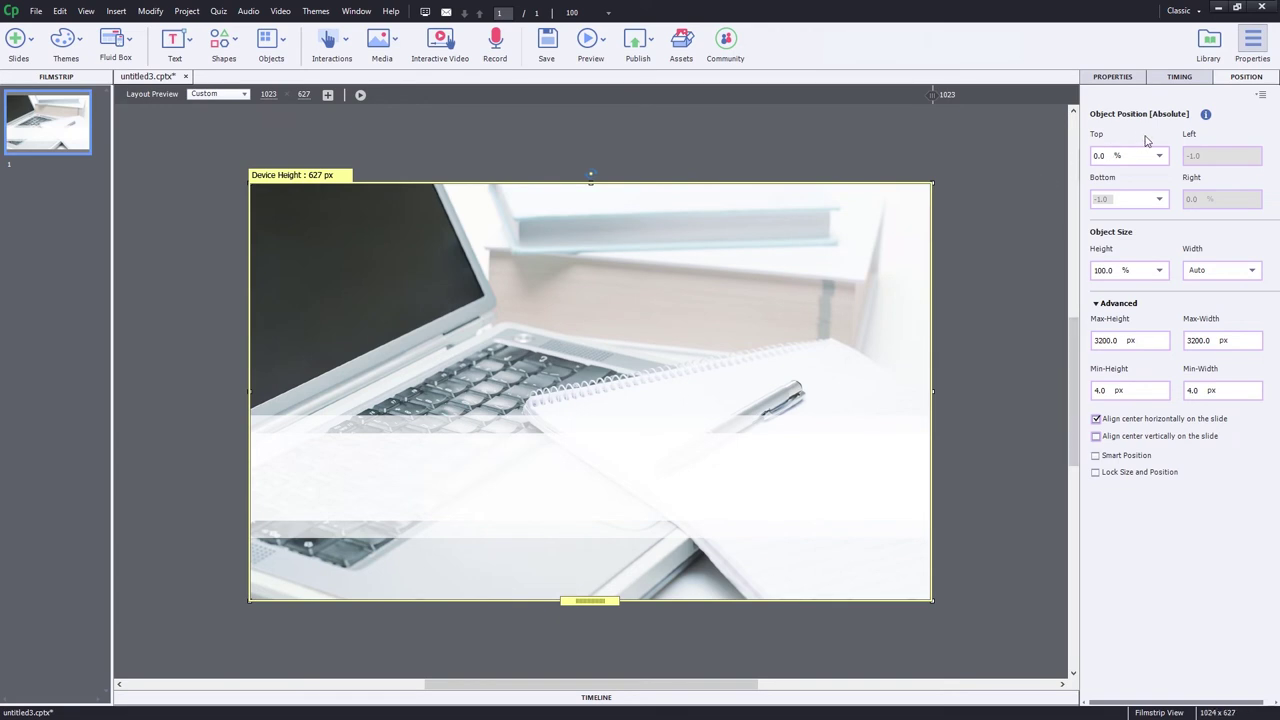
{"action": "left_click", "coordinate": [1210, 40]}
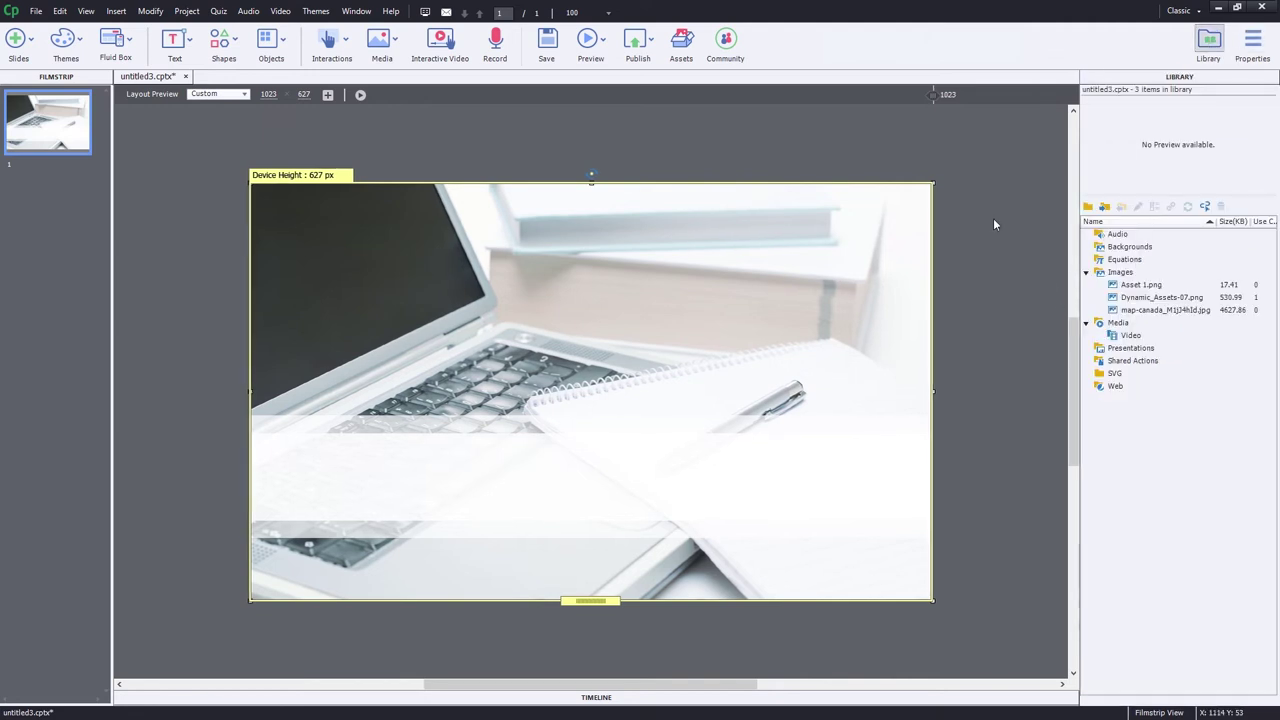
{"action": "left_click", "coordinate": [1137, 286]}
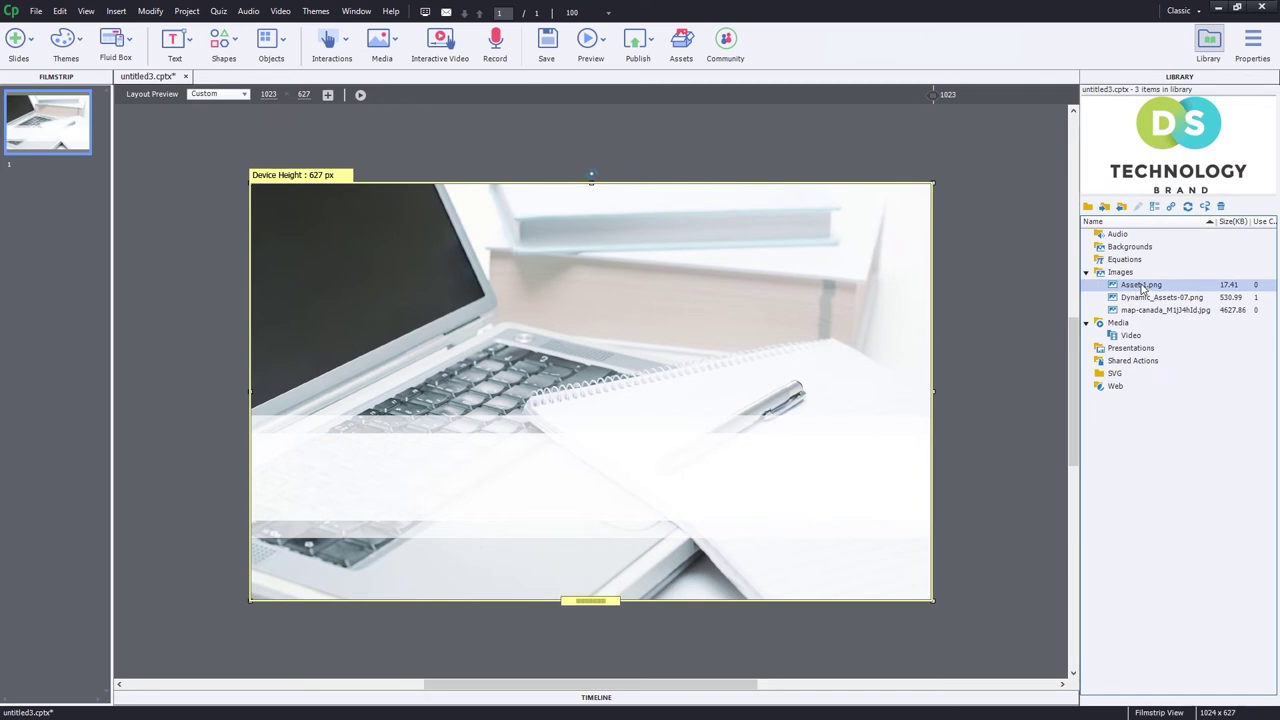
{"action": "left_click_drag", "start_coordinate": [1141, 287], "coordinate": [525, 255]}
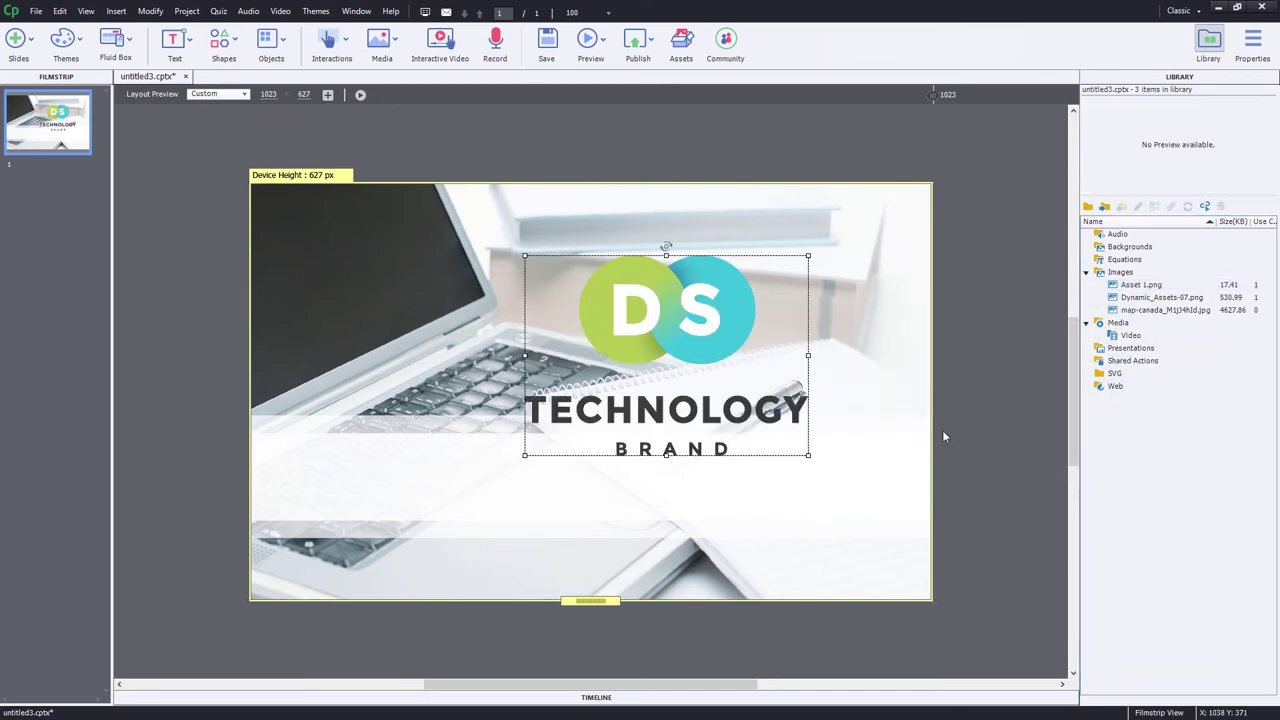
Step: Set the logo image's top position to 10 px
{"action": "left_click", "coordinate": [1248, 42]}
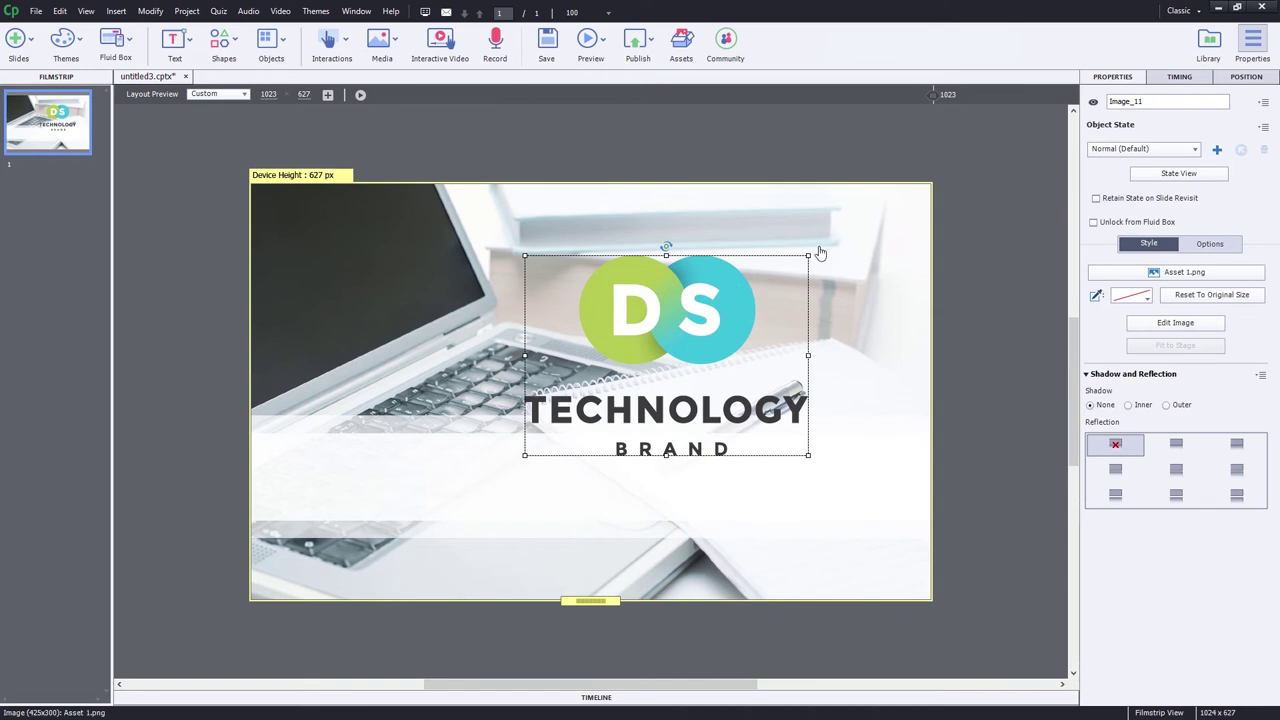
{"action": "left_click", "coordinate": [1242, 77]}
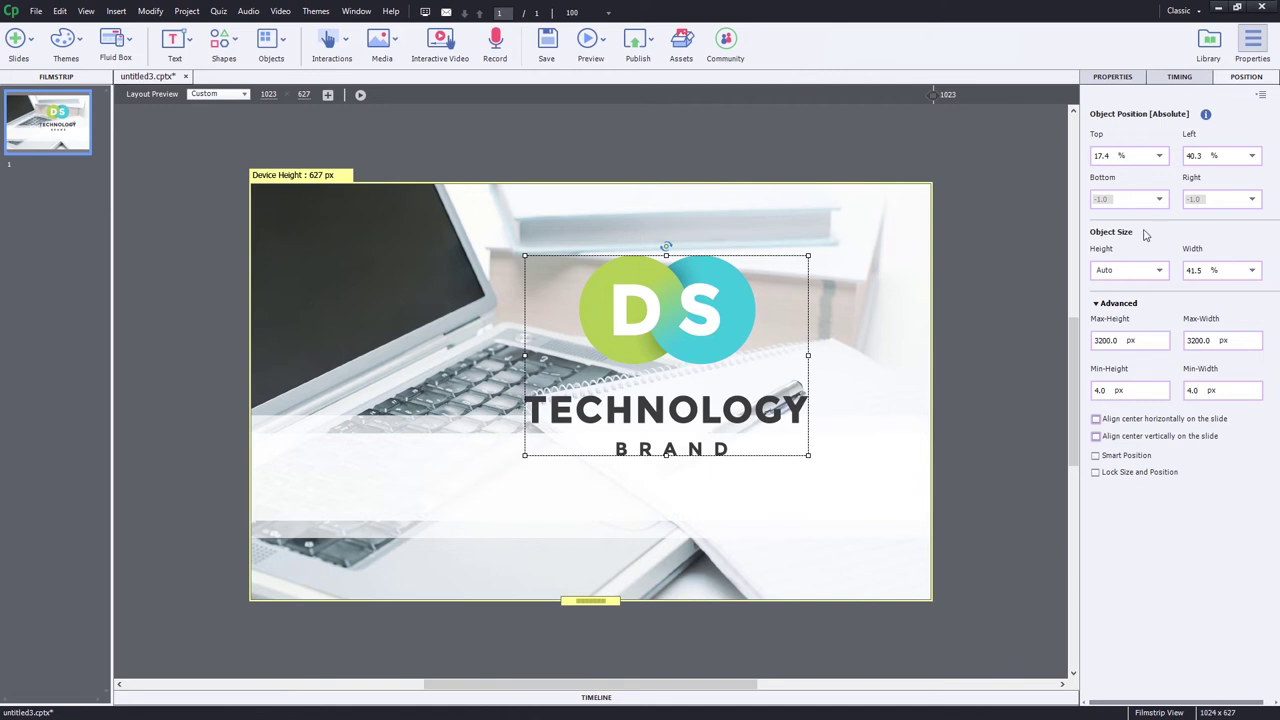
{"action": "left_click", "coordinate": [1159, 156]}
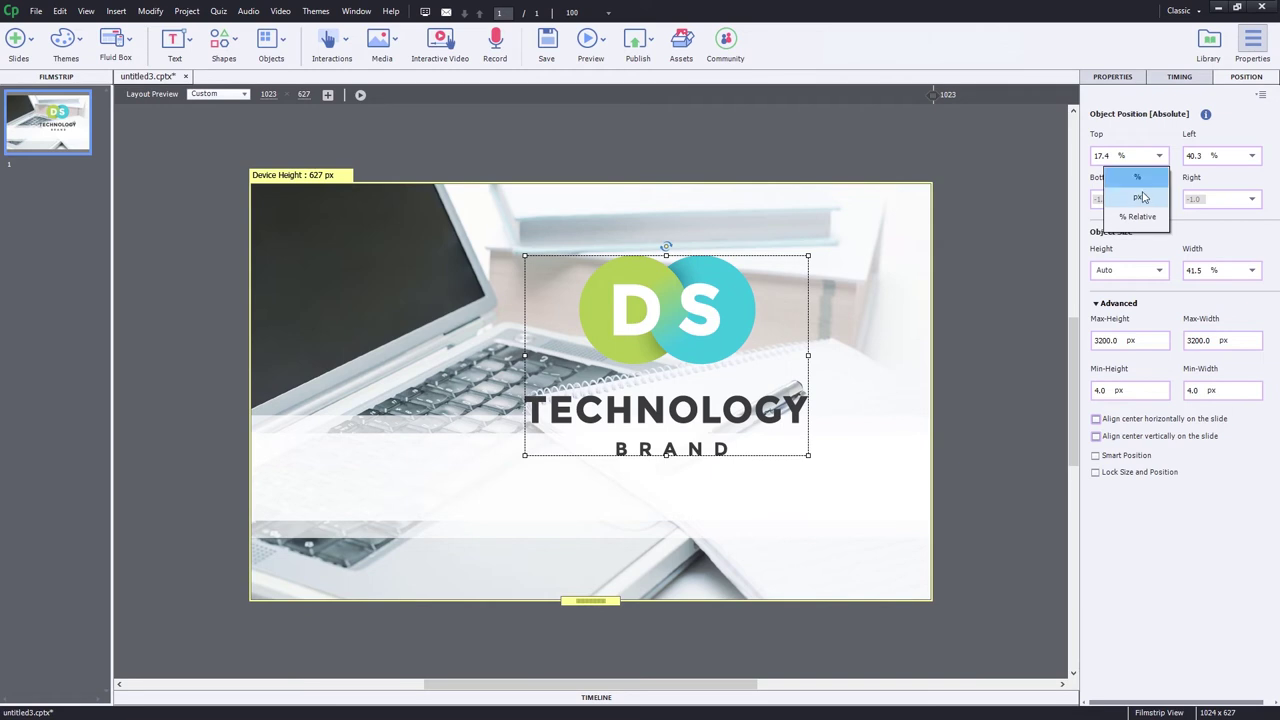
{"action": "left_click", "coordinate": [1141, 199]}
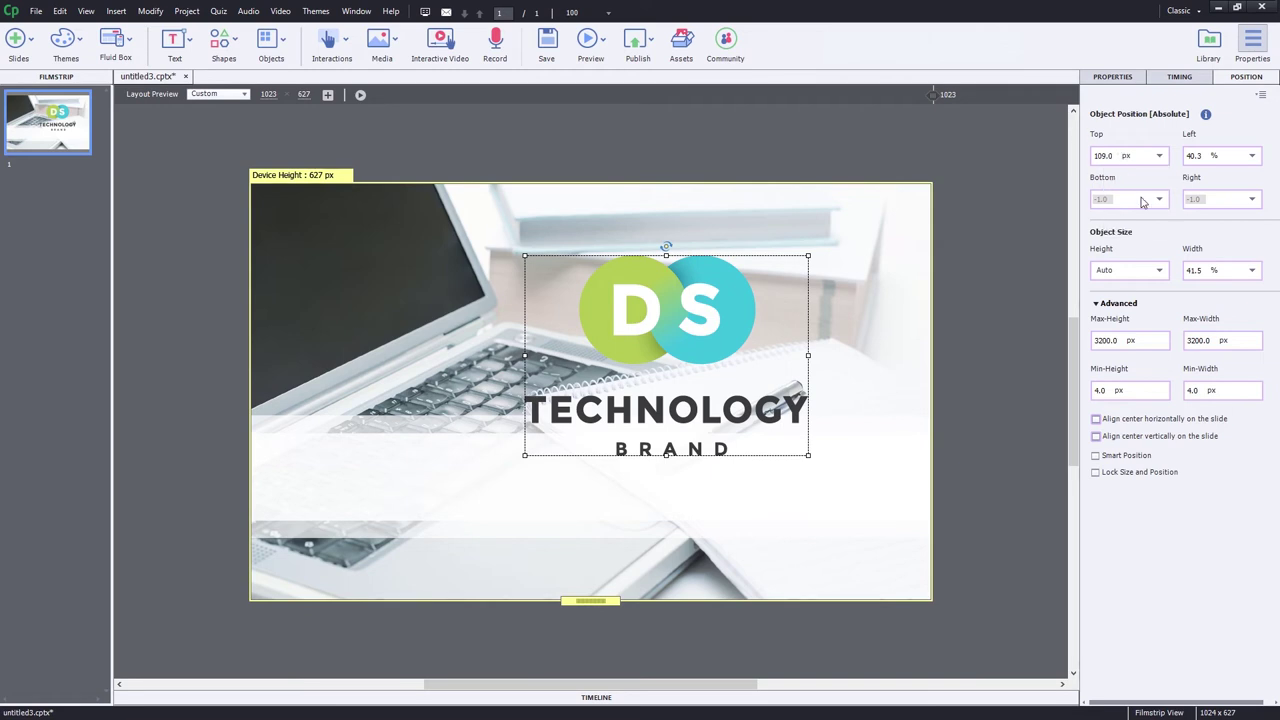
{"action": "double_click", "coordinate": [1116, 155]}
{"action": "type", "text": "10"}
{"action": "key", "text": "Return"}
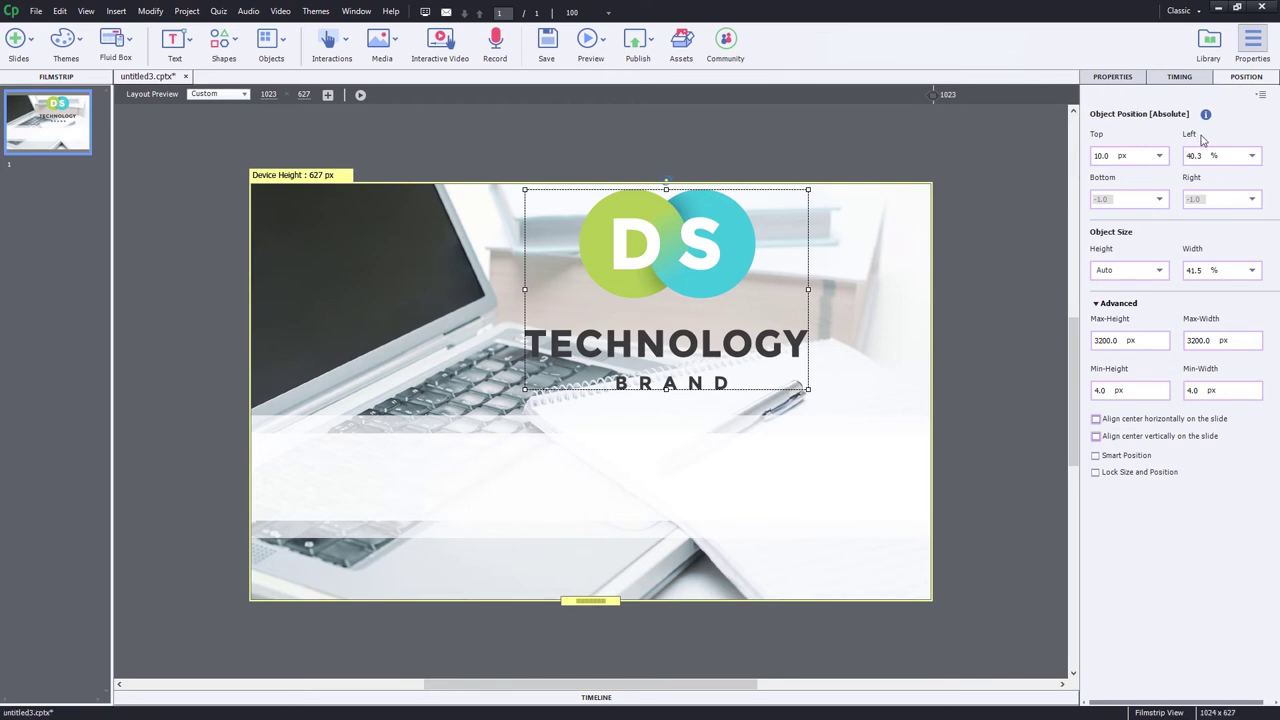
Step: Anchor the logo 10 px from the slide's right edge
{"action": "left_click", "coordinate": [1257, 204]}
{"action": "left_click", "coordinate": [1228, 218]}
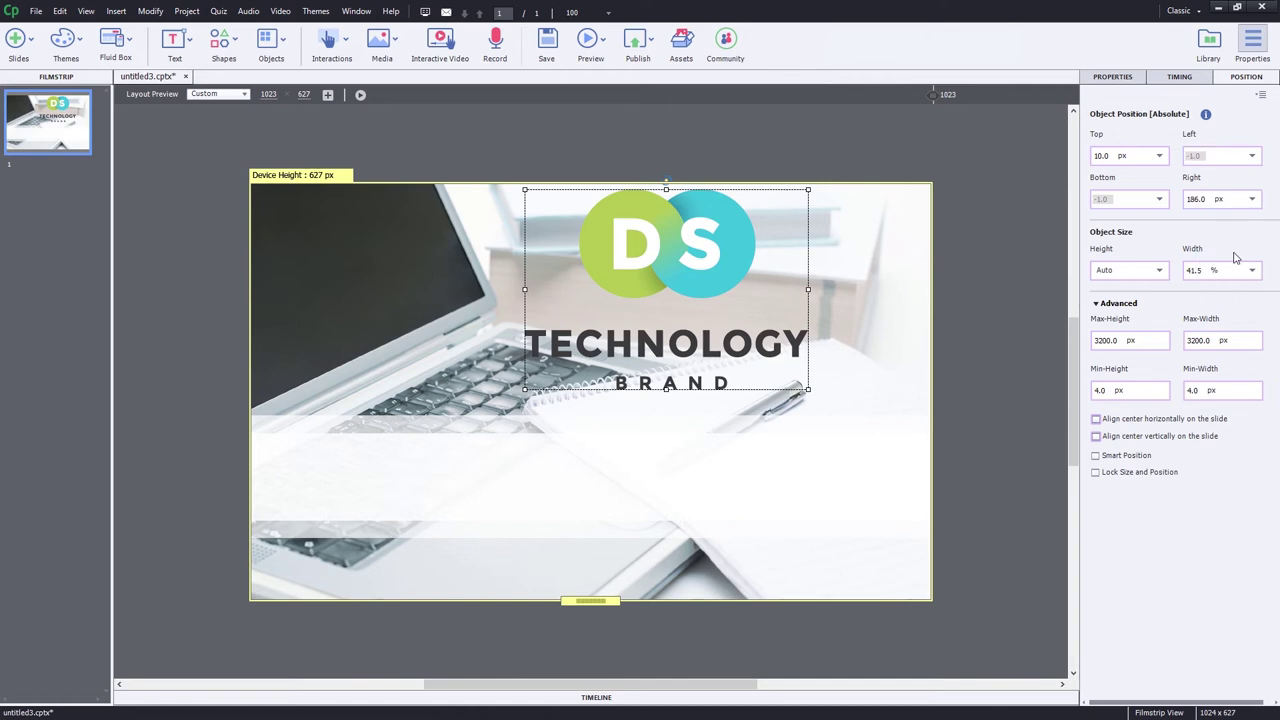
{"action": "left_click", "coordinate": [1210, 199]}
{"action": "type", "text": "10"}
{"action": "key", "text": "Return"}
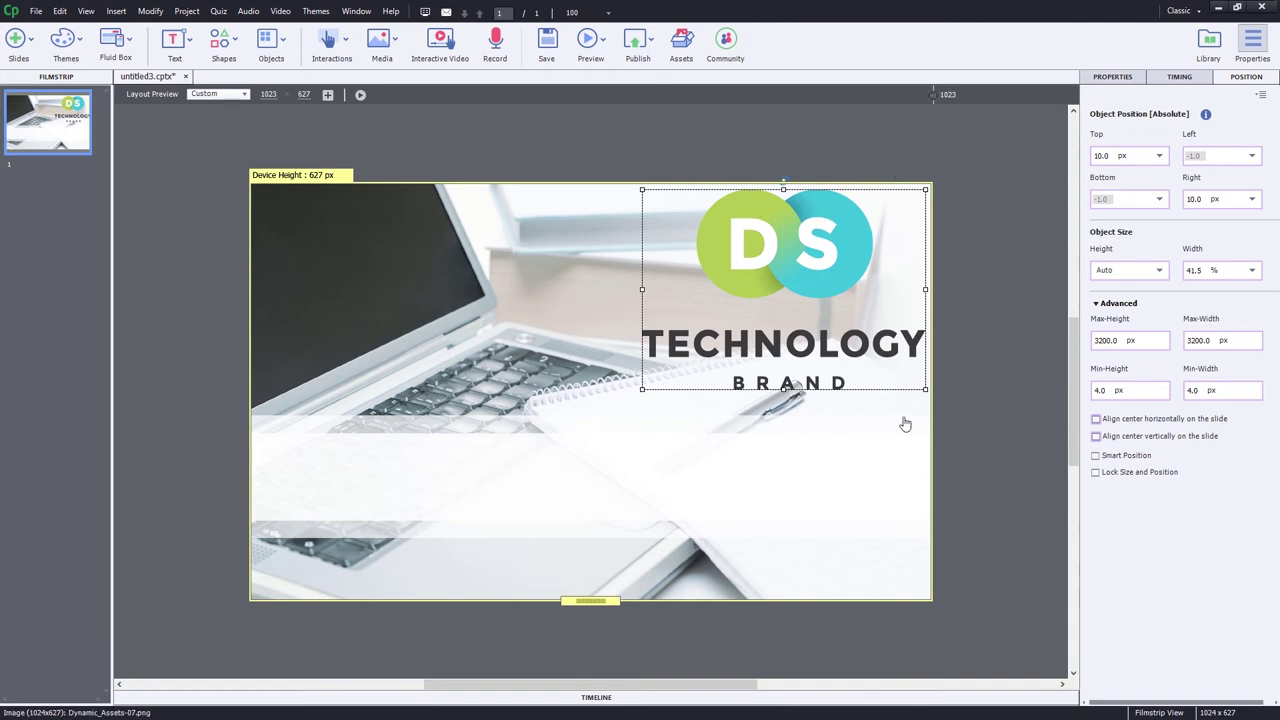
Step: Return the layout preview to 1024 px and set the logo's width to 15%
{"action": "mouse_move", "coordinate": [940, 103]}
{"action": "left_mouse_down"}
{"action": "mouse_move", "coordinate": [362, 104]}
{"action": "mouse_move", "coordinate": [1003, 108]}
{"action": "left_mouse_up"}
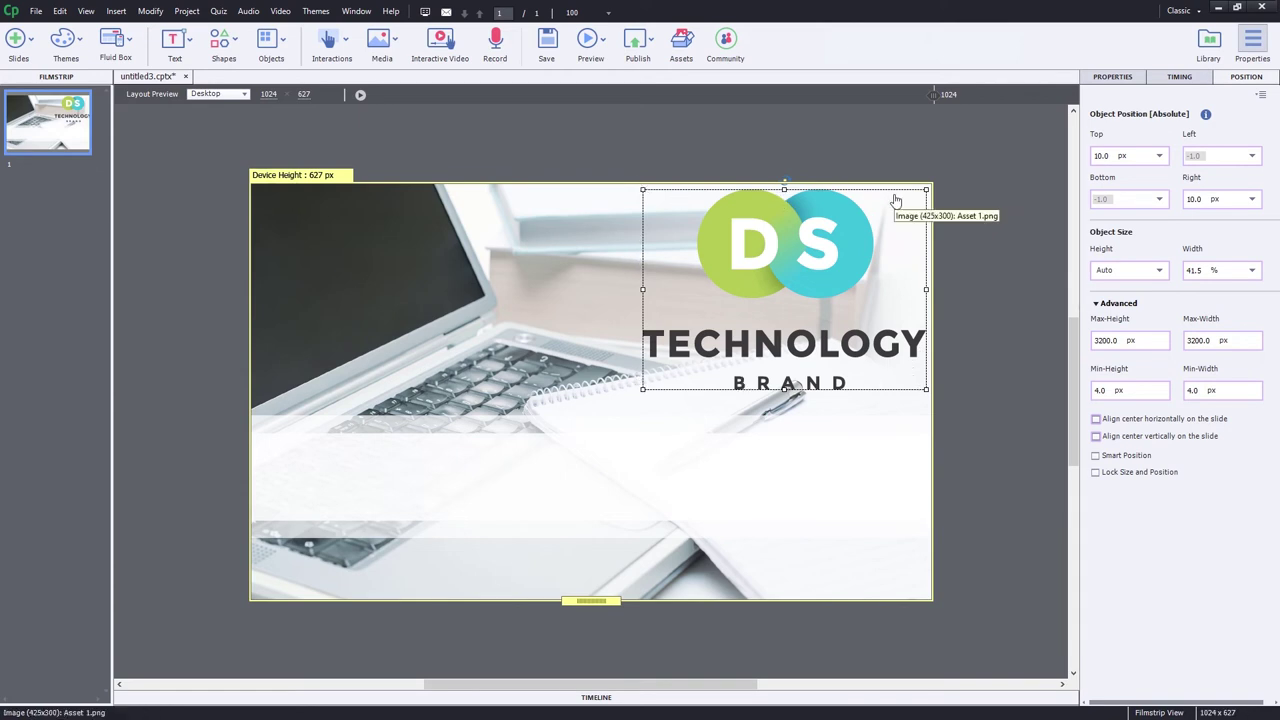
{"action": "left_click", "coordinate": [1204, 270]}
{"action": "type", "text": "15"}
{"action": "key", "text": "Return"}
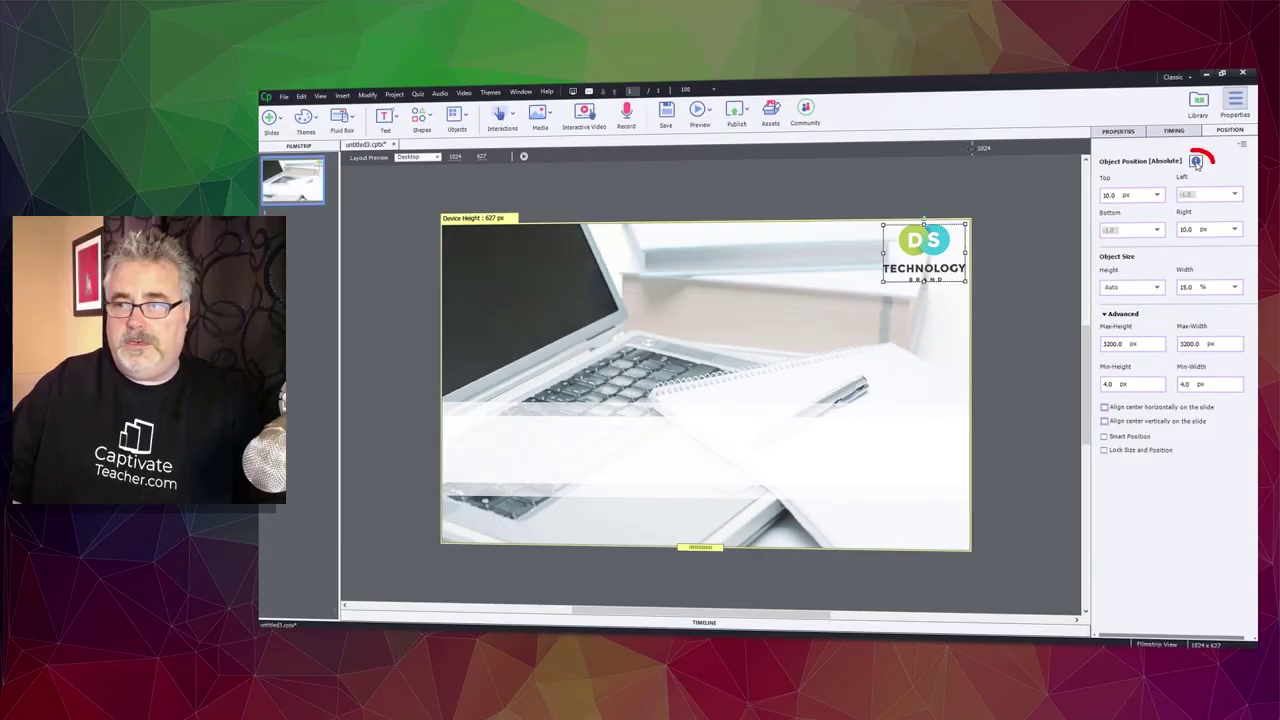
Step: Read the help on object position units and check the logo at a preview width of 320 px
{"action": "left_click", "coordinate": [1196, 162]}
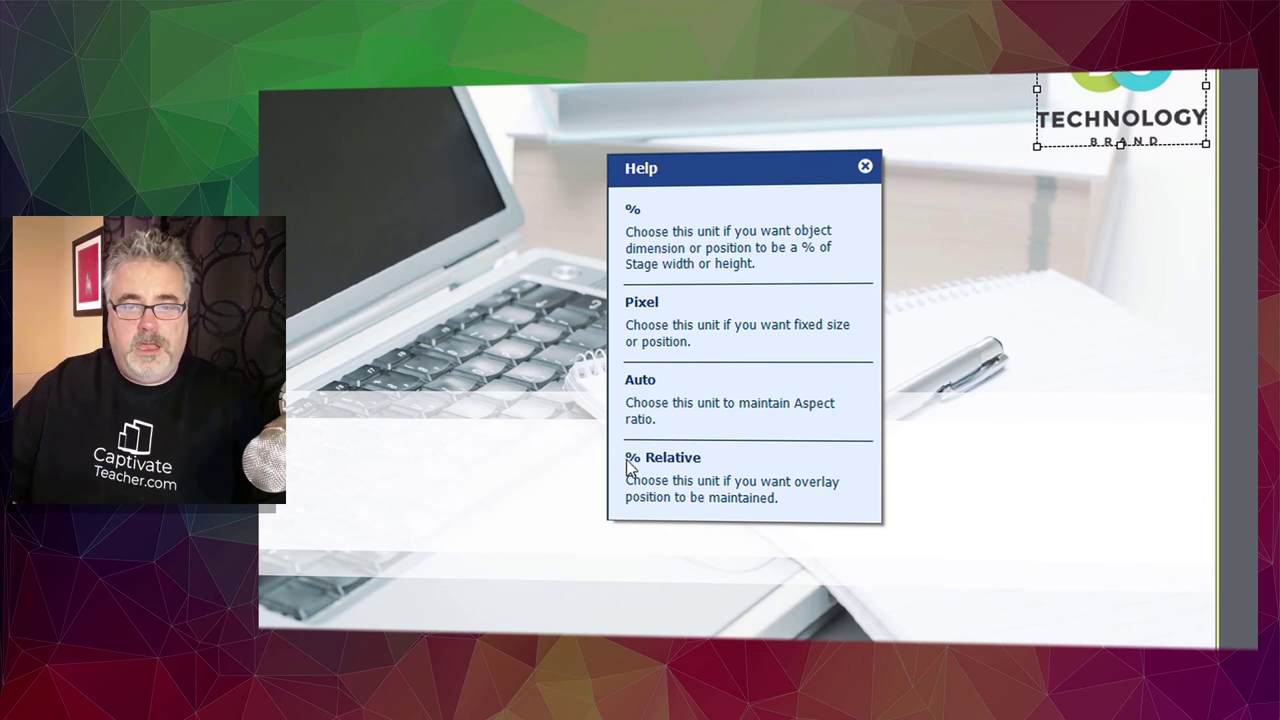
{"action": "left_click", "coordinate": [865, 166]}
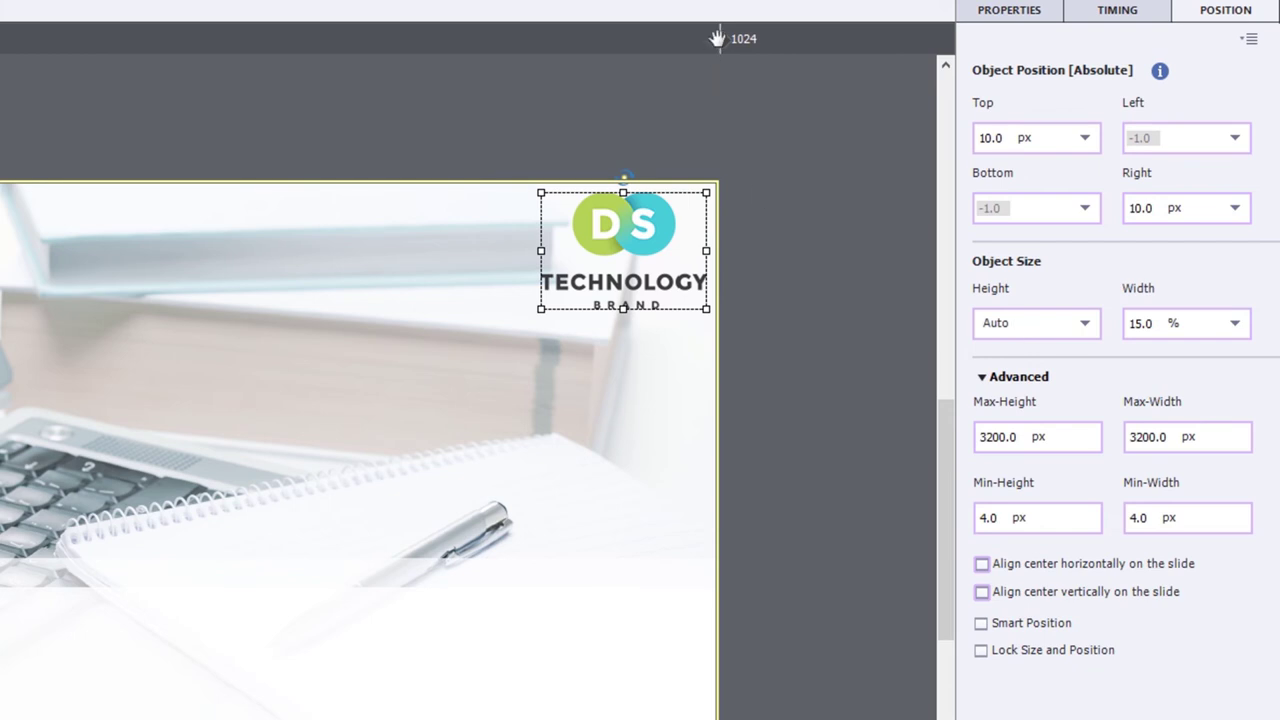
{"action": "left_click_drag", "start_coordinate": [719, 38], "coordinate": [77, 37]}
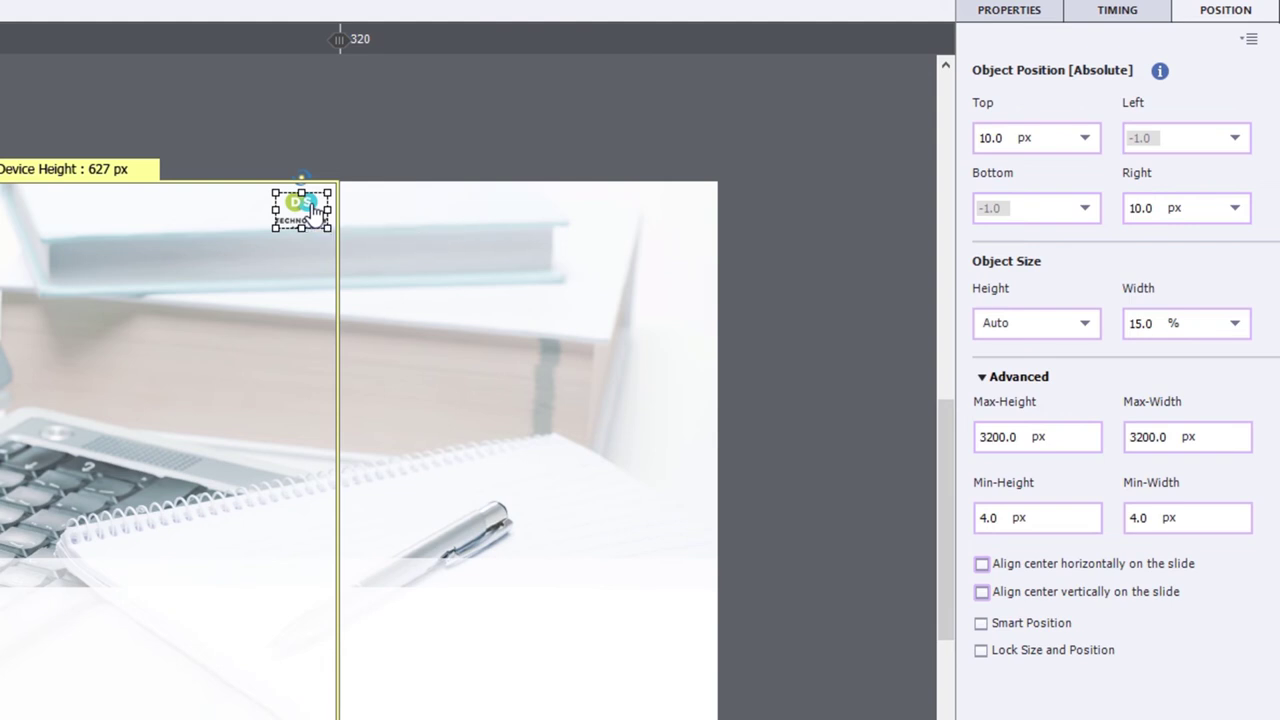
{"action": "left_click_drag", "start_coordinate": [338, 44], "coordinate": [1109, 35]}
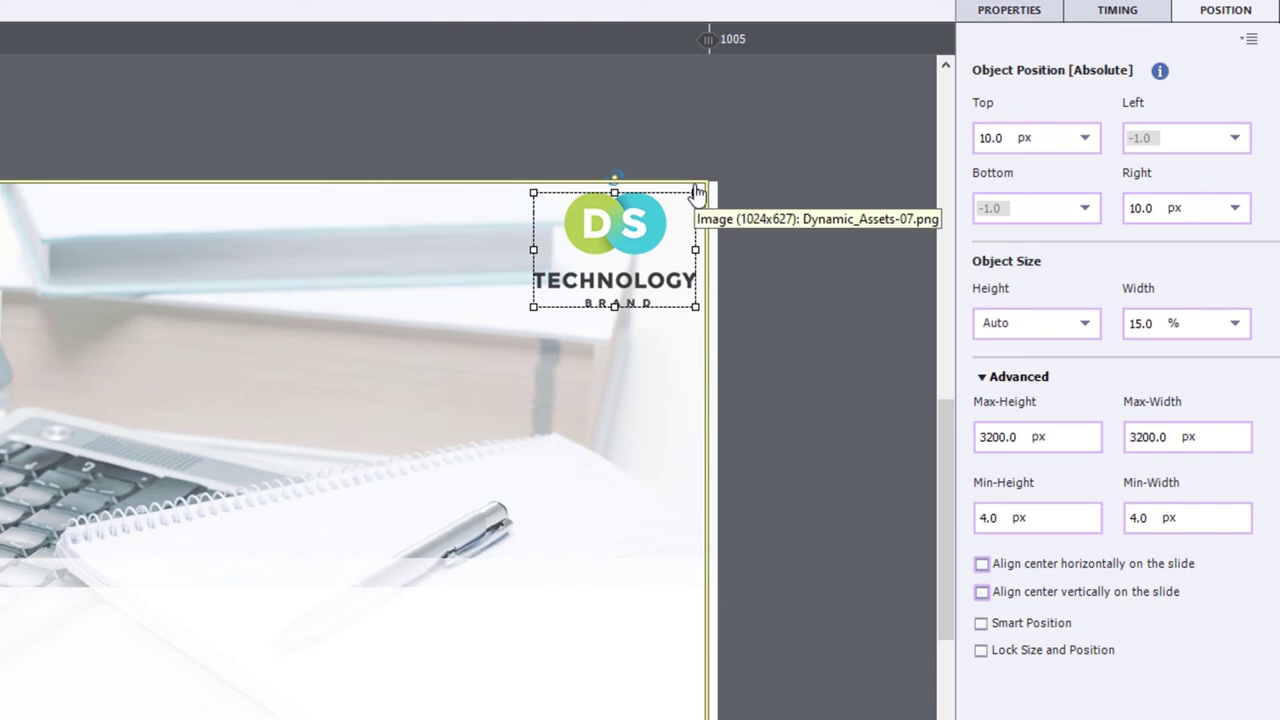
Step: Set the logo's minimum width to 75 px
{"action": "left_click", "coordinate": [1150, 516]}
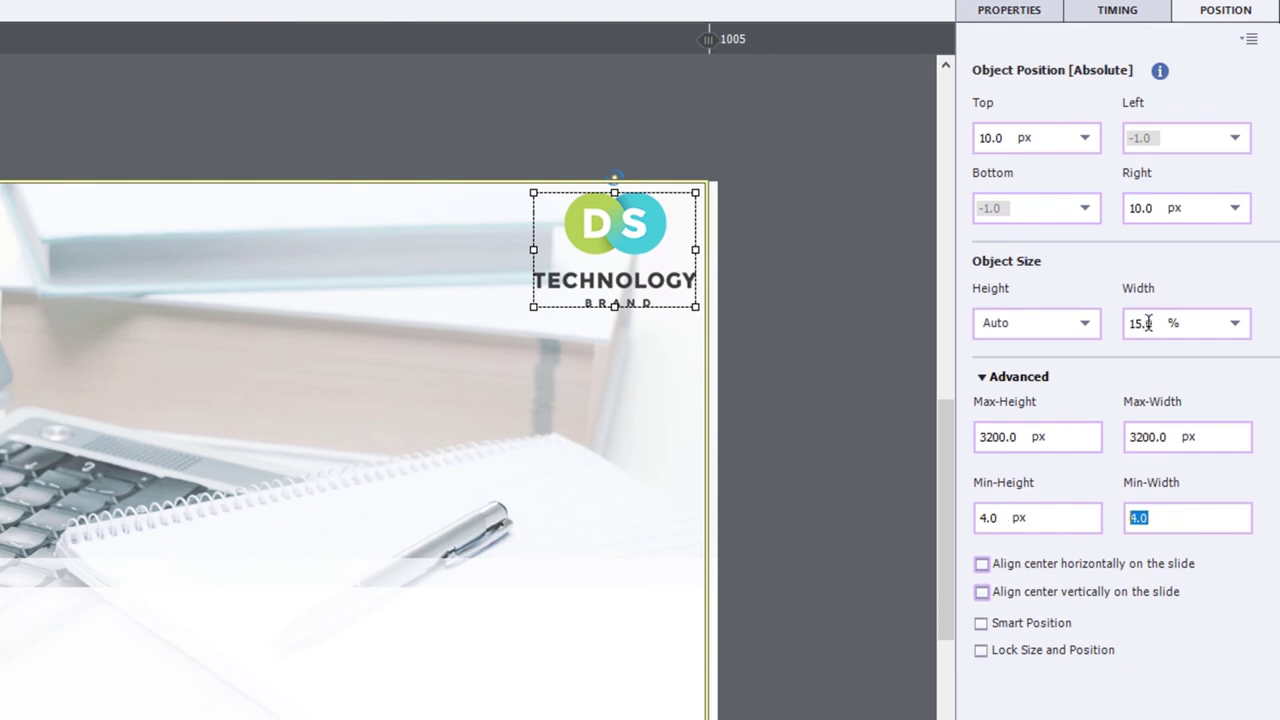
{"action": "left_click", "coordinate": [1162, 517]}
{"action": "left_click_drag", "start_coordinate": [1176, 515], "coordinate": [1014, 523]}
{"action": "type", "text": "75"}
{"action": "key", "text": "Return"}
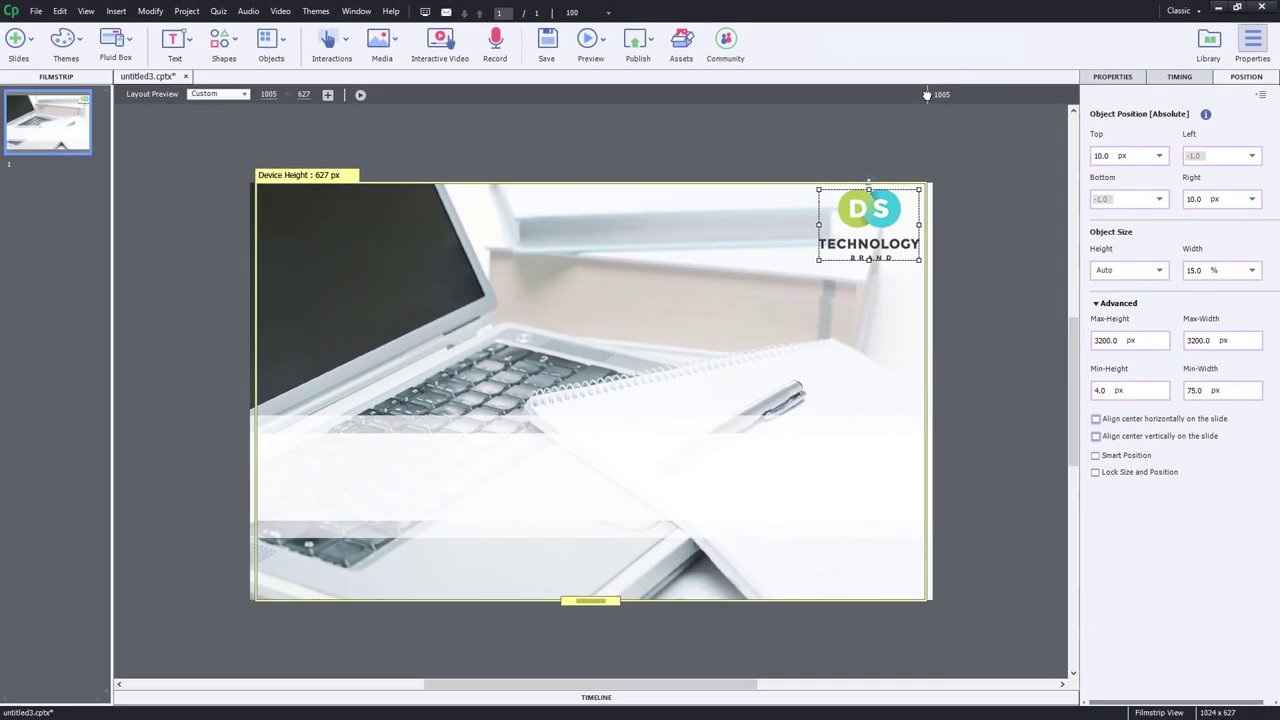
Step: Check the logo's minimum width at a preview width of about 323 px and return the preview to 1024 px
{"action": "left_click_drag", "start_coordinate": [895, 93], "coordinate": [445, 126]}
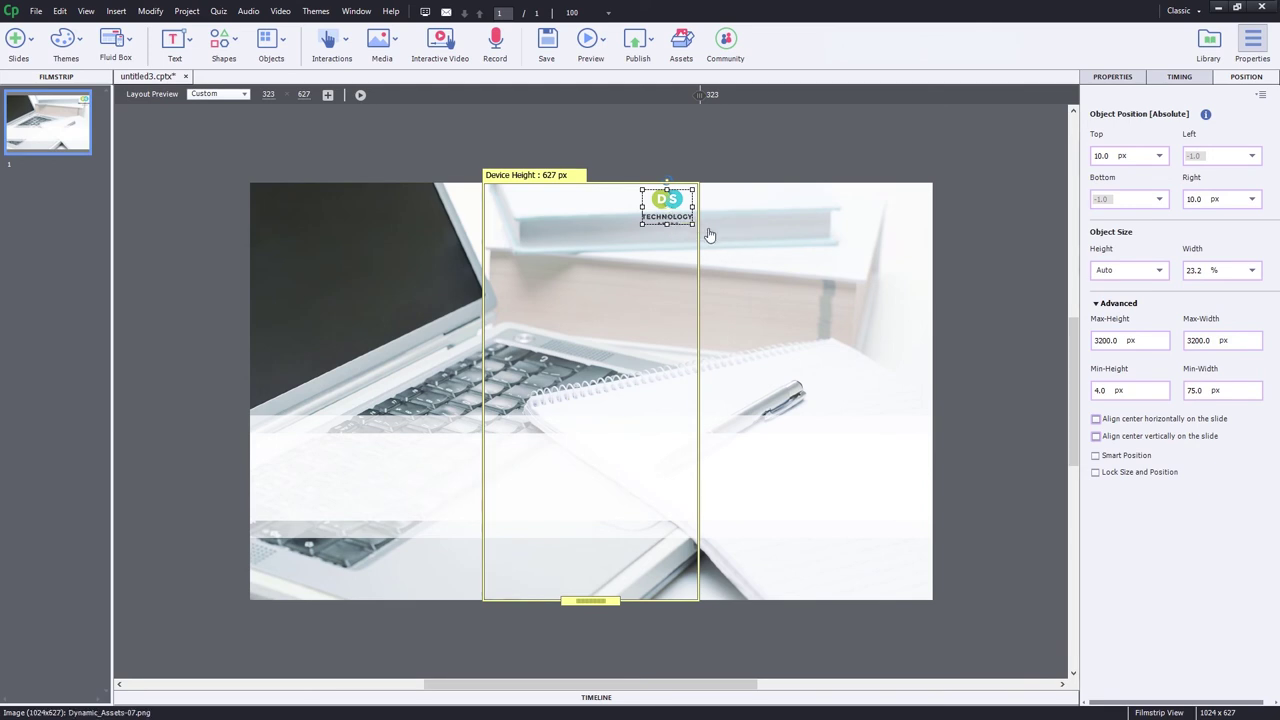
{"action": "left_click_drag", "start_coordinate": [699, 94], "coordinate": [1025, 123]}
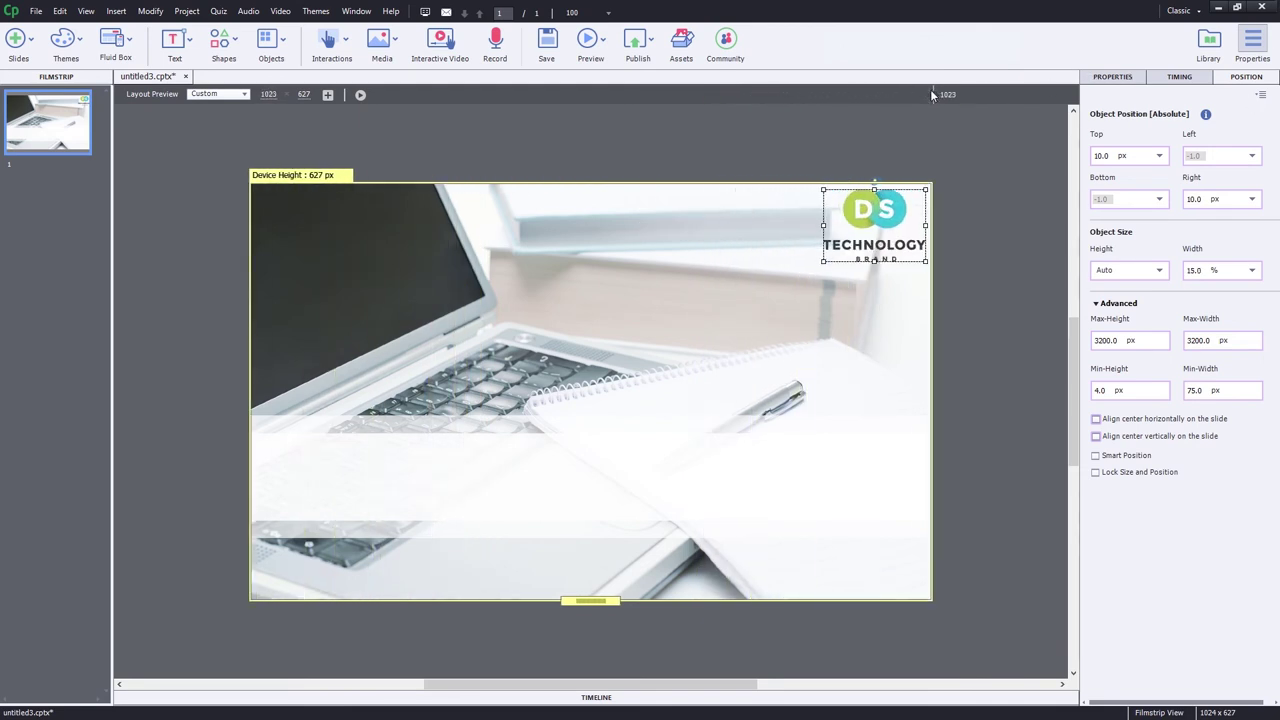
{"action": "left_click_drag", "start_coordinate": [932, 94], "coordinate": [934, 94]}
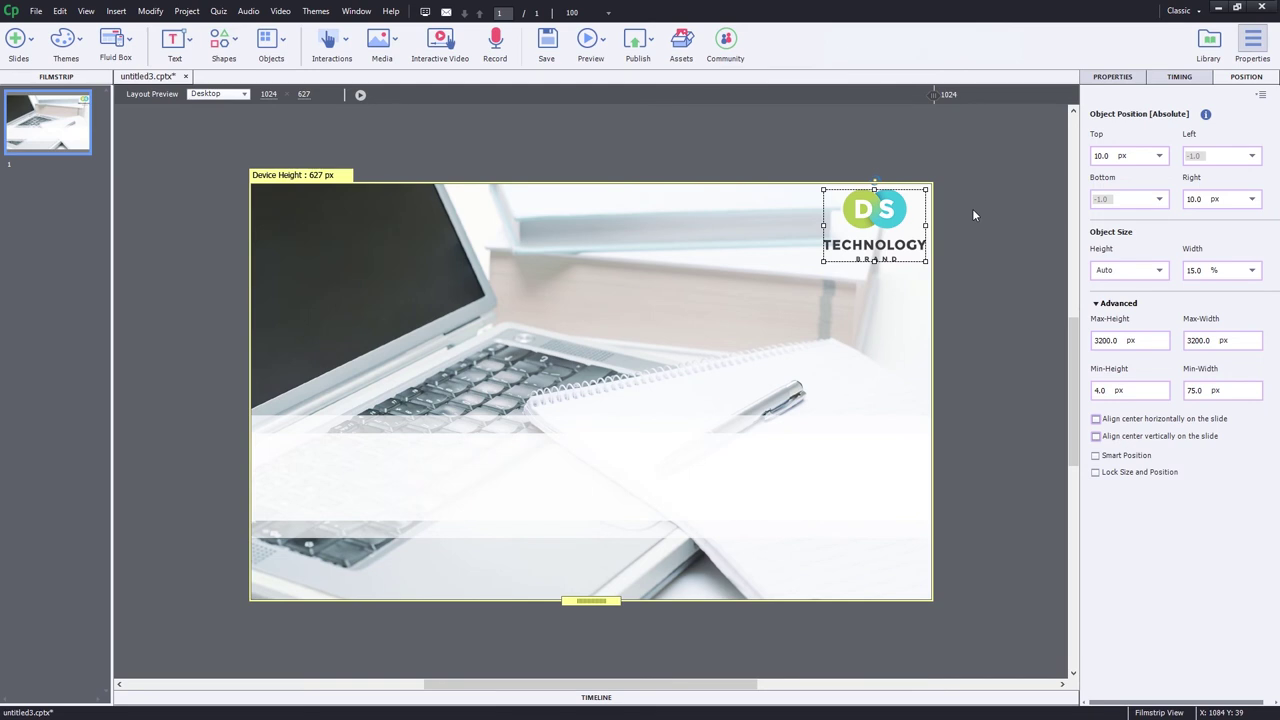
Step: Draw a rectangle about 30% of the slide's width near the slide's lower-right corner and label it Next
{"action": "left_click", "coordinate": [223, 45]}
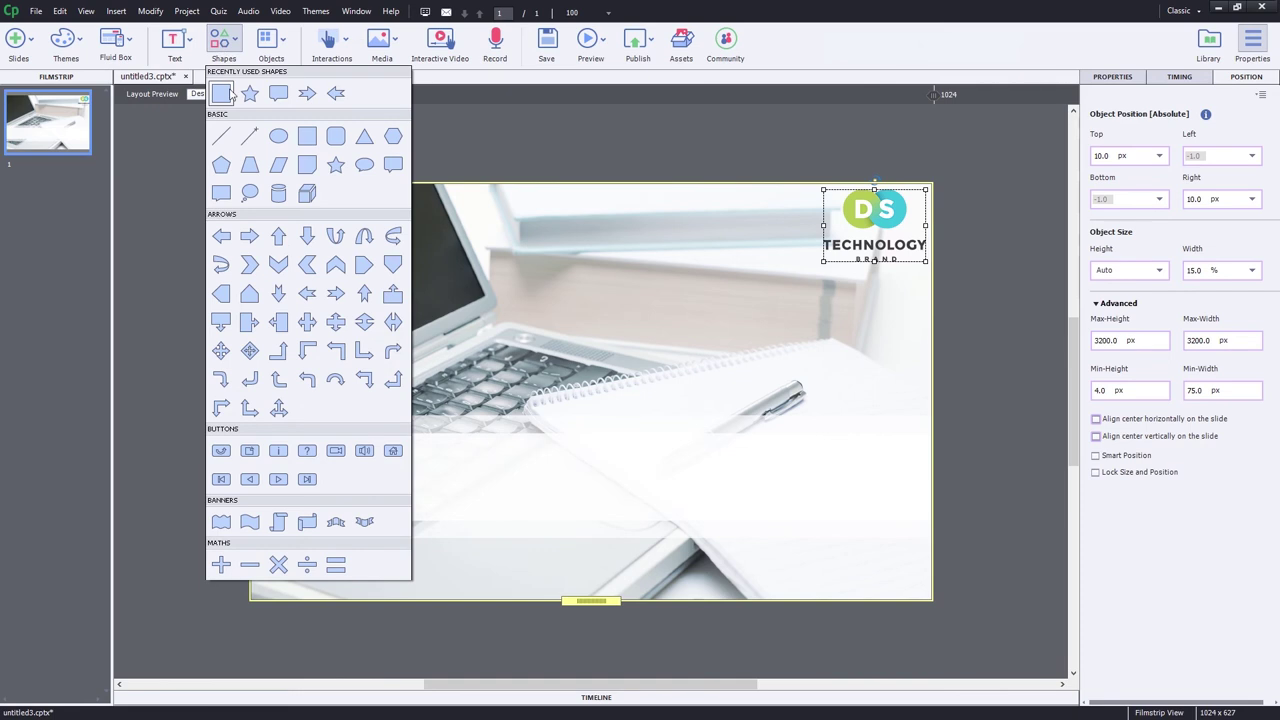
{"action": "left_click", "coordinate": [228, 93]}
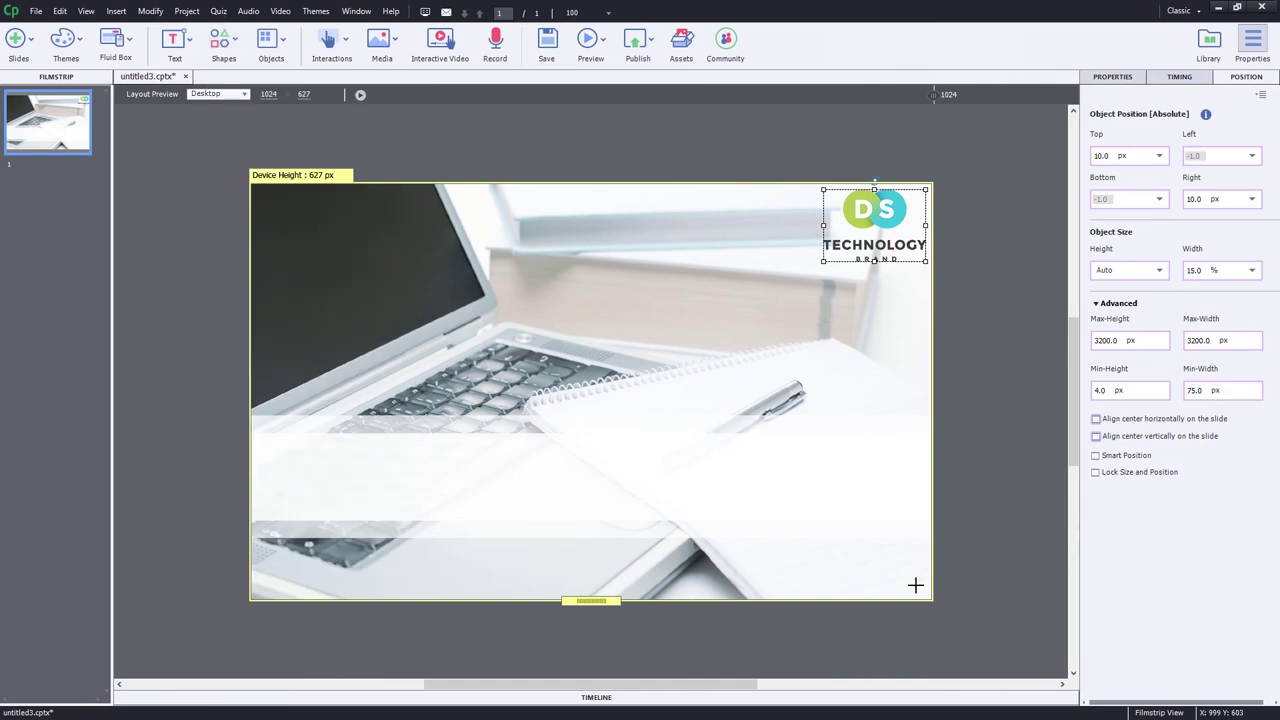
{"action": "left_click_drag", "start_coordinate": [915, 585], "coordinate": [713, 534]}
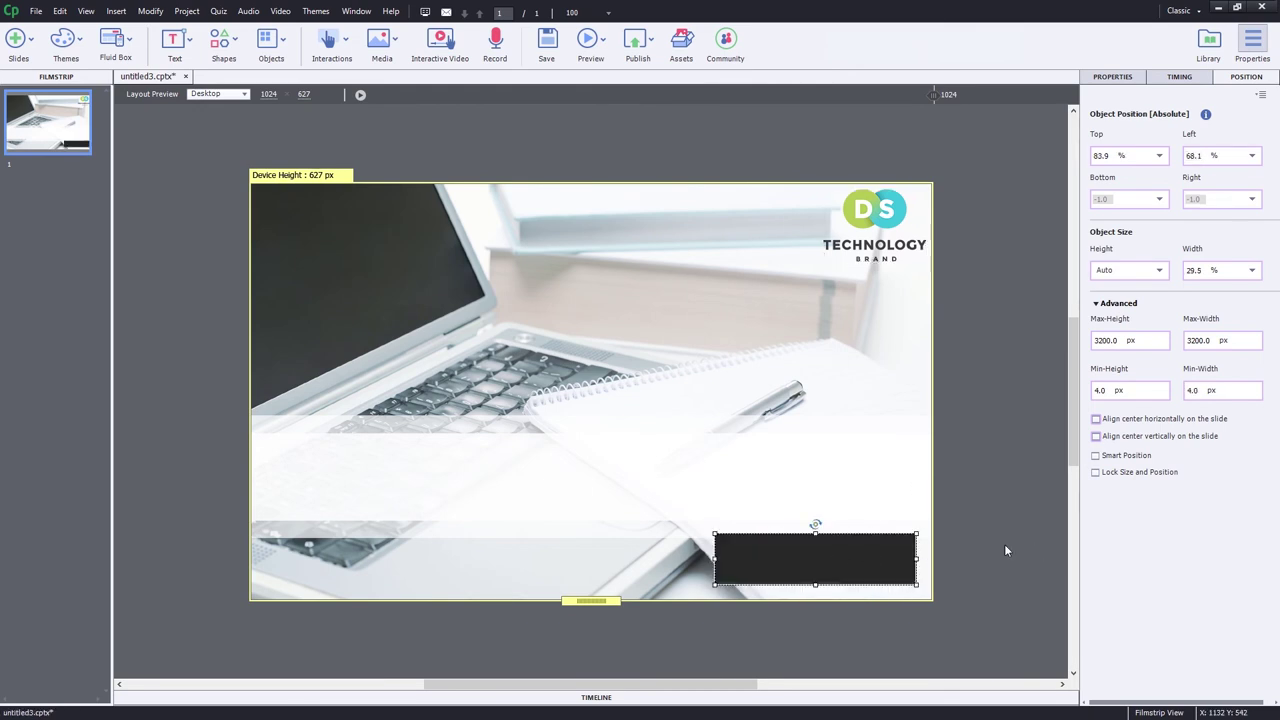
{"action": "type", "text": "Next"}
Step: Set the font size of the rectangle's Next label to 24
{"action": "key", "text": "ctrl+a"}
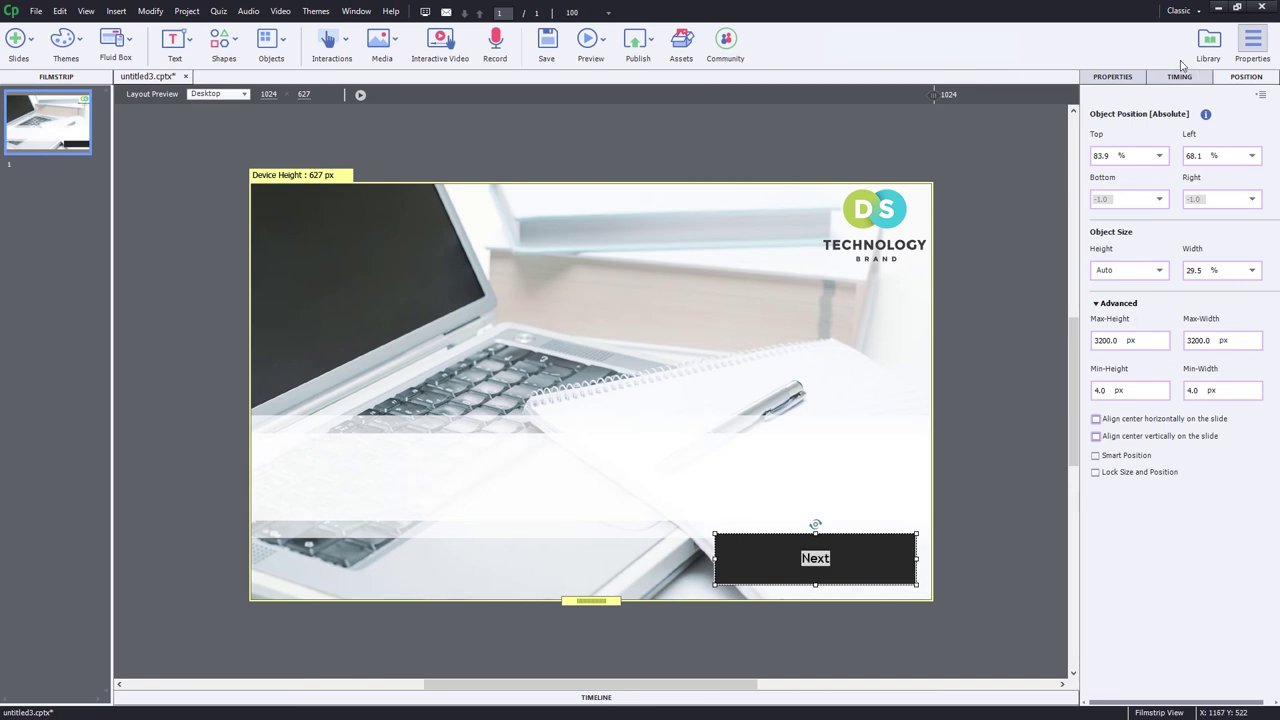
{"action": "left_click", "coordinate": [1112, 77]}
{"action": "type", "text": "24"}
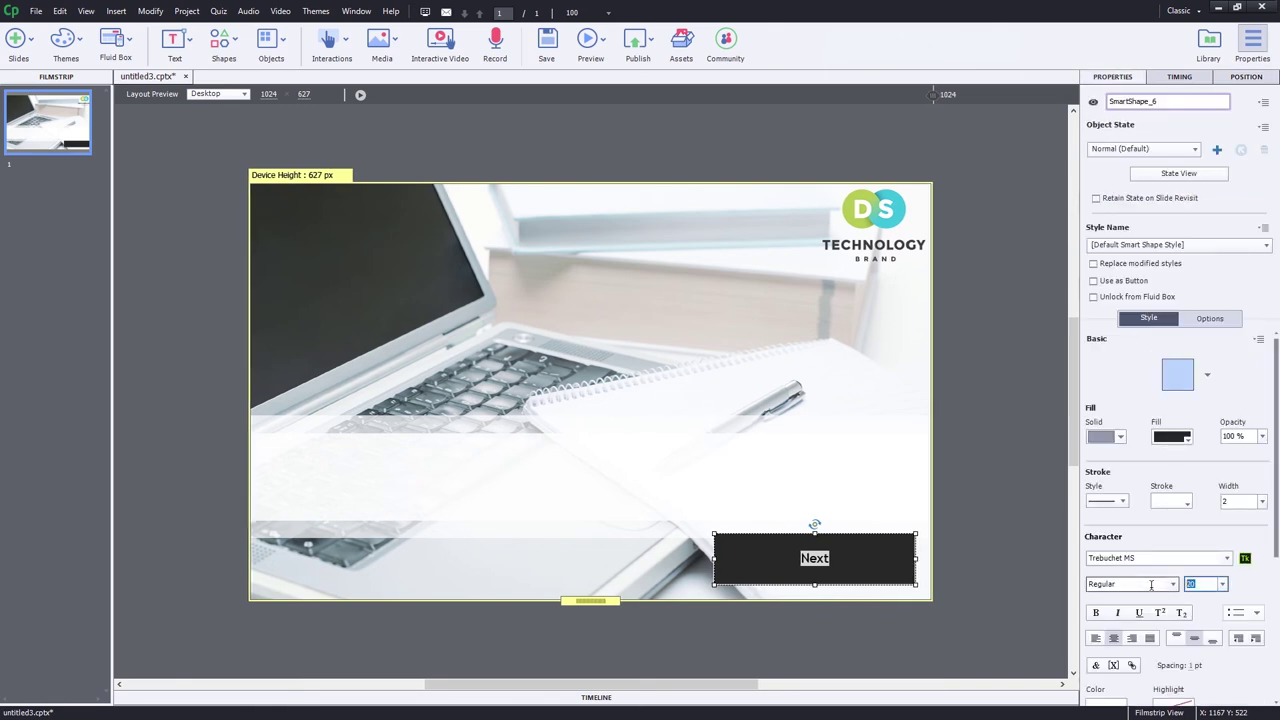
{"action": "left_click", "coordinate": [799, 152]}
Step: Check the Next rectangle at preview widths of 320 and 1020 px
{"action": "left_click_drag", "start_coordinate": [933, 95], "coordinate": [366, 132]}
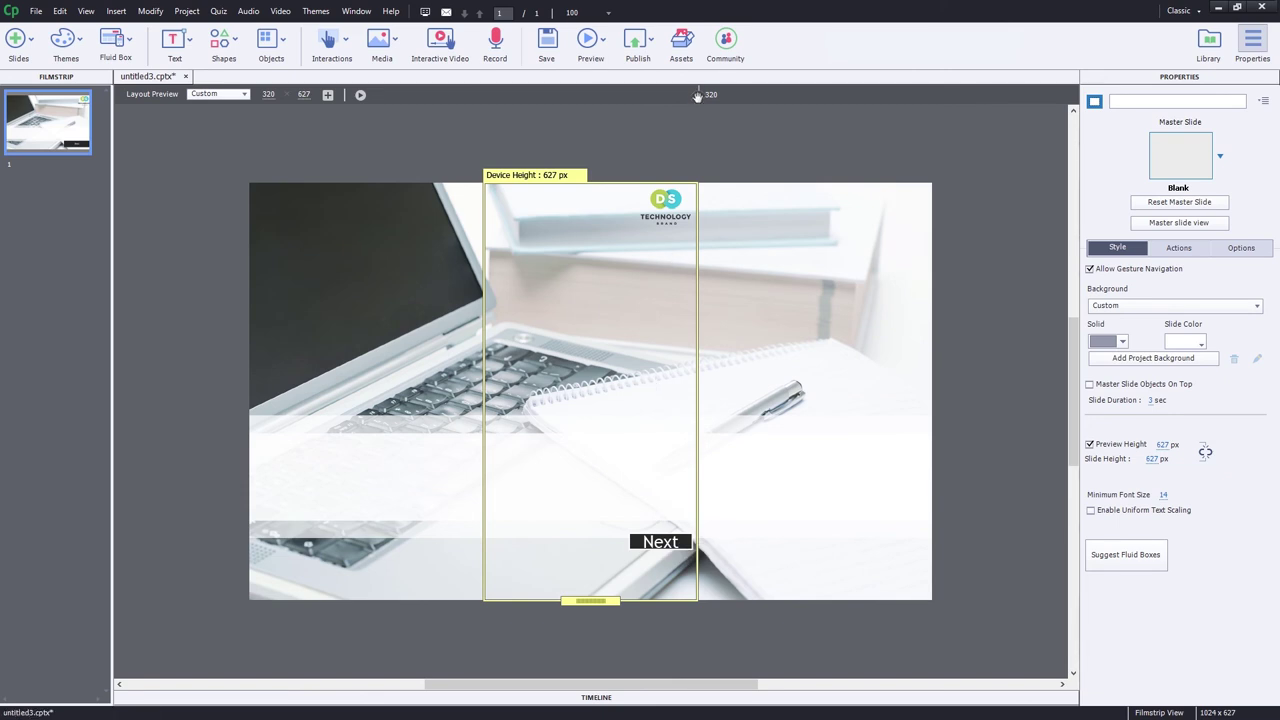
{"action": "left_click_drag", "start_coordinate": [697, 94], "coordinate": [932, 94]}
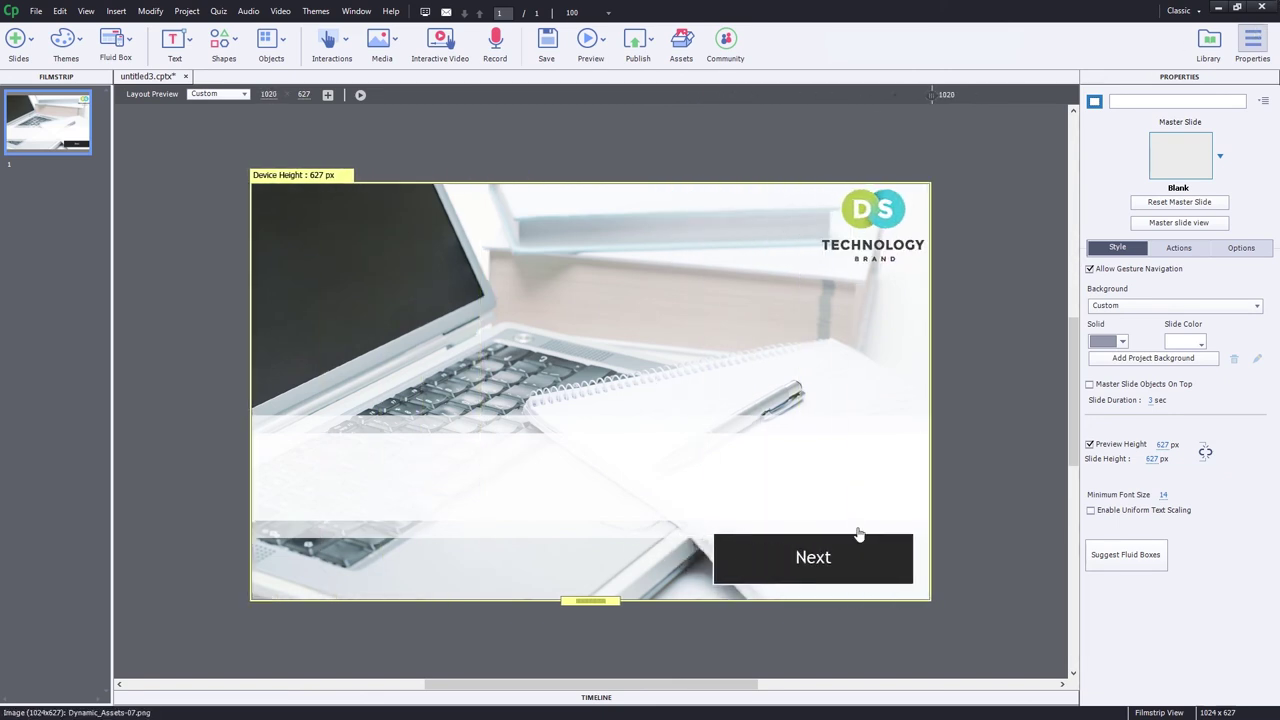
Step: Anchor the Next rectangle 5% from the slide's bottom edge
{"action": "left_click", "coordinate": [835, 567]}
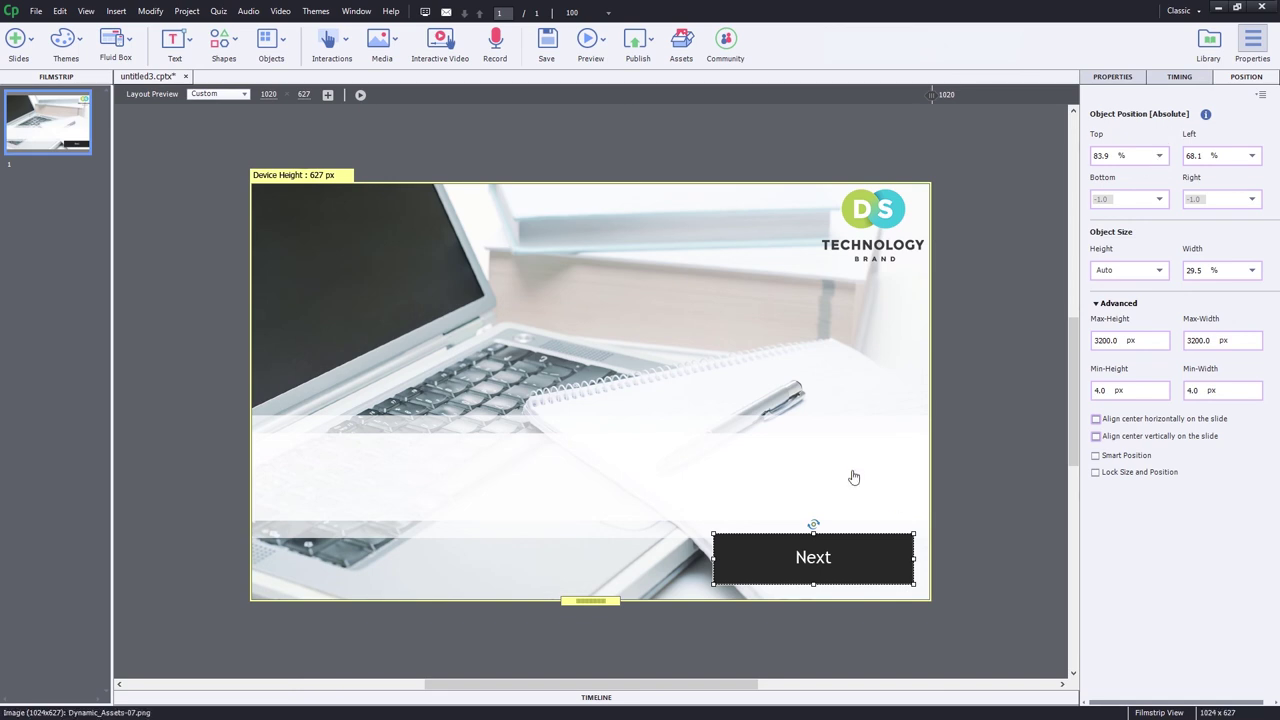
{"action": "left_click", "coordinate": [1161, 199]}
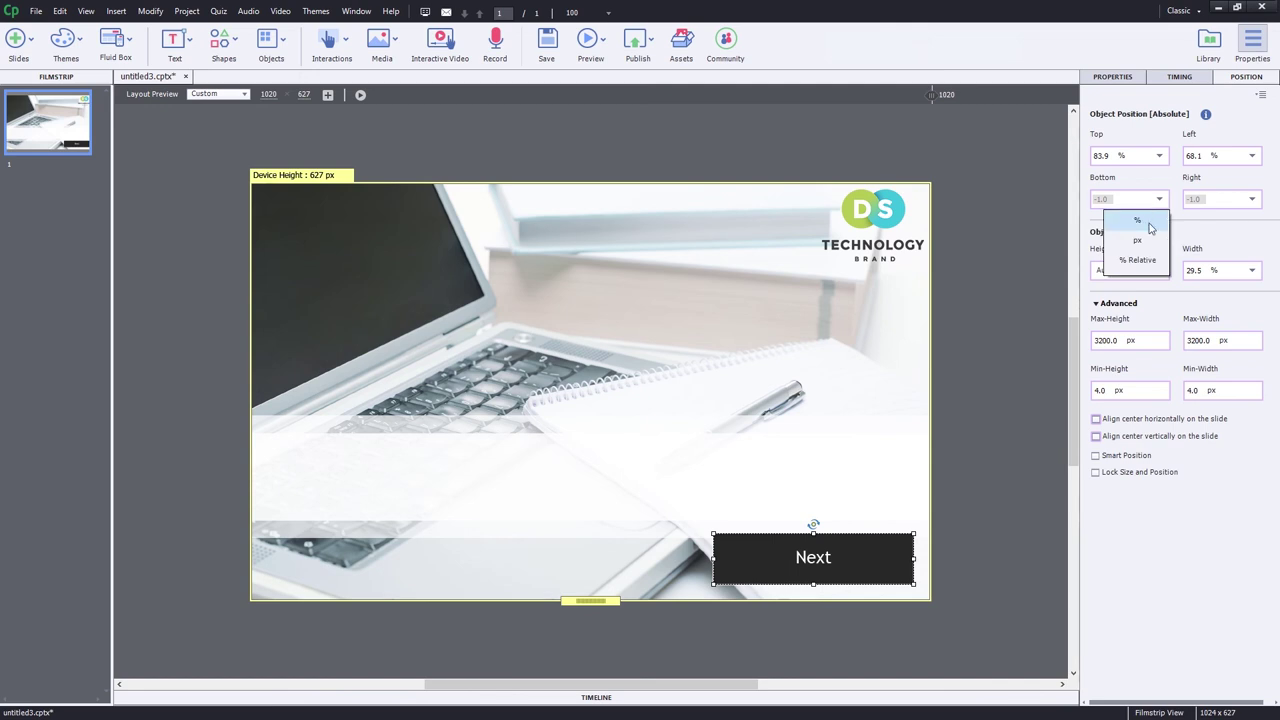
{"action": "left_click", "coordinate": [1149, 229]}
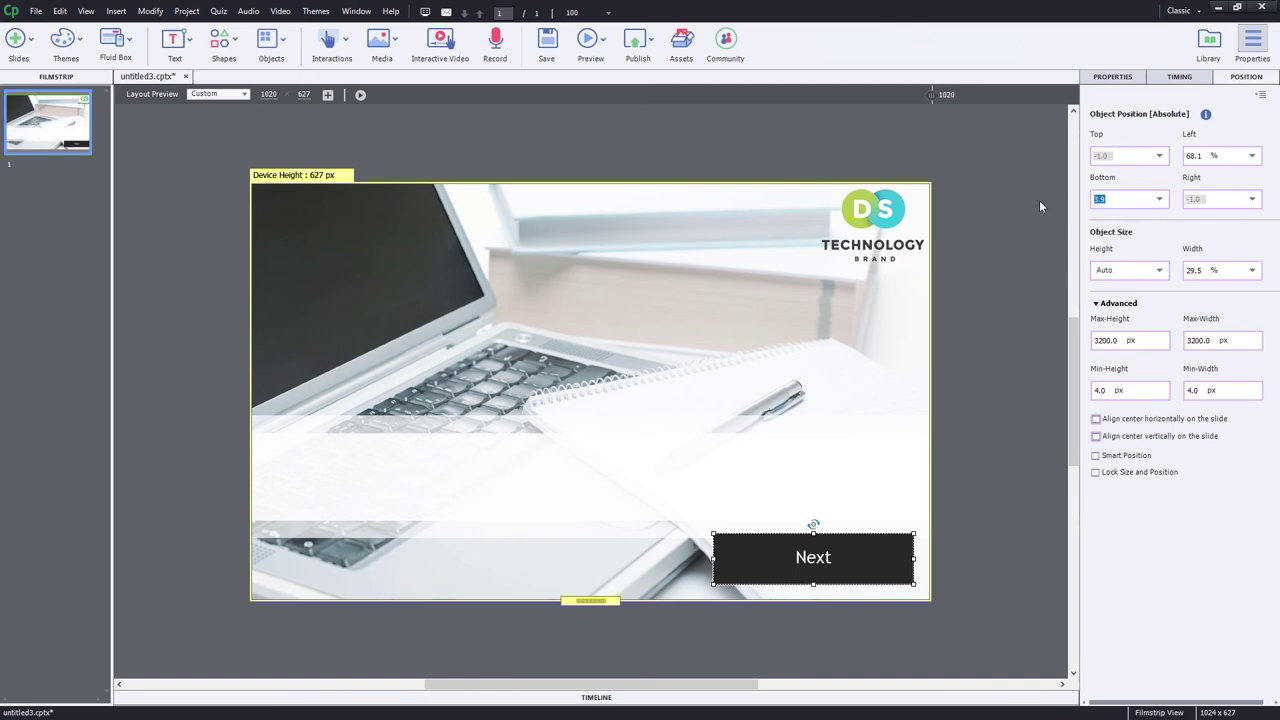
{"action": "type", "text": "5"}
{"action": "key", "text": "Return"}
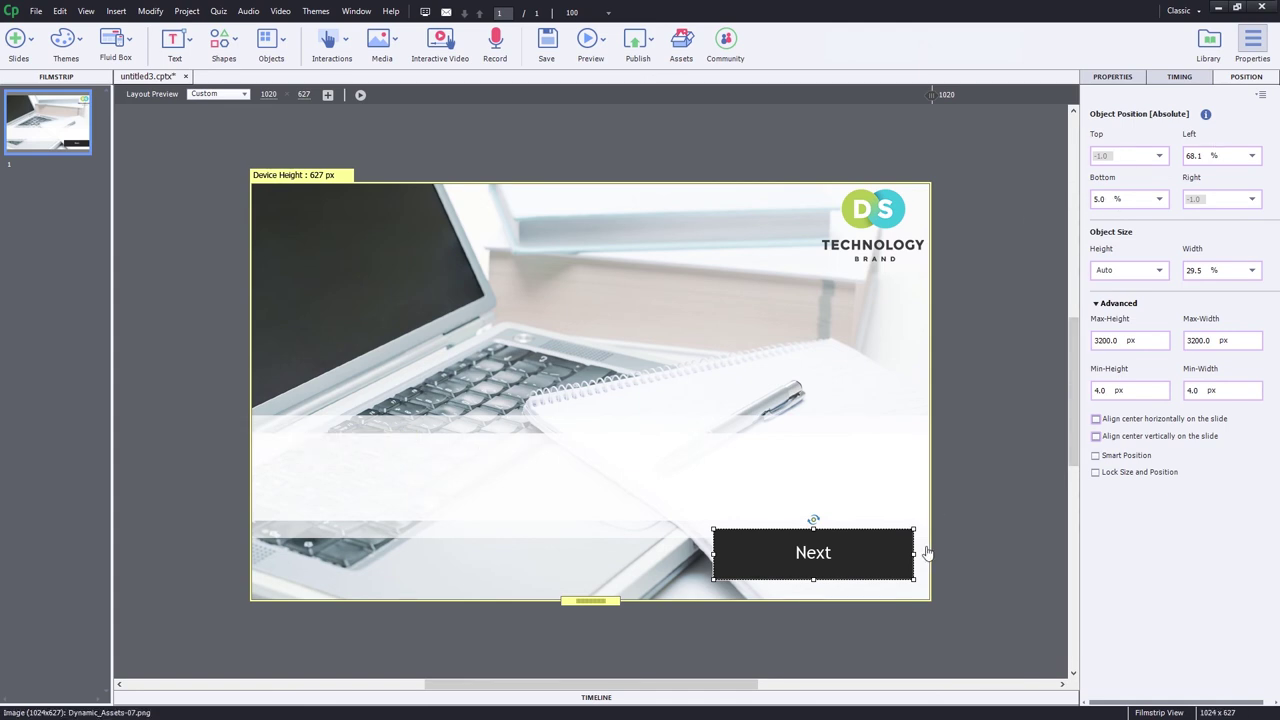
Step: Anchor the Next rectangle 5% from the slide's right edge
{"action": "left_click", "coordinate": [1252, 200]}
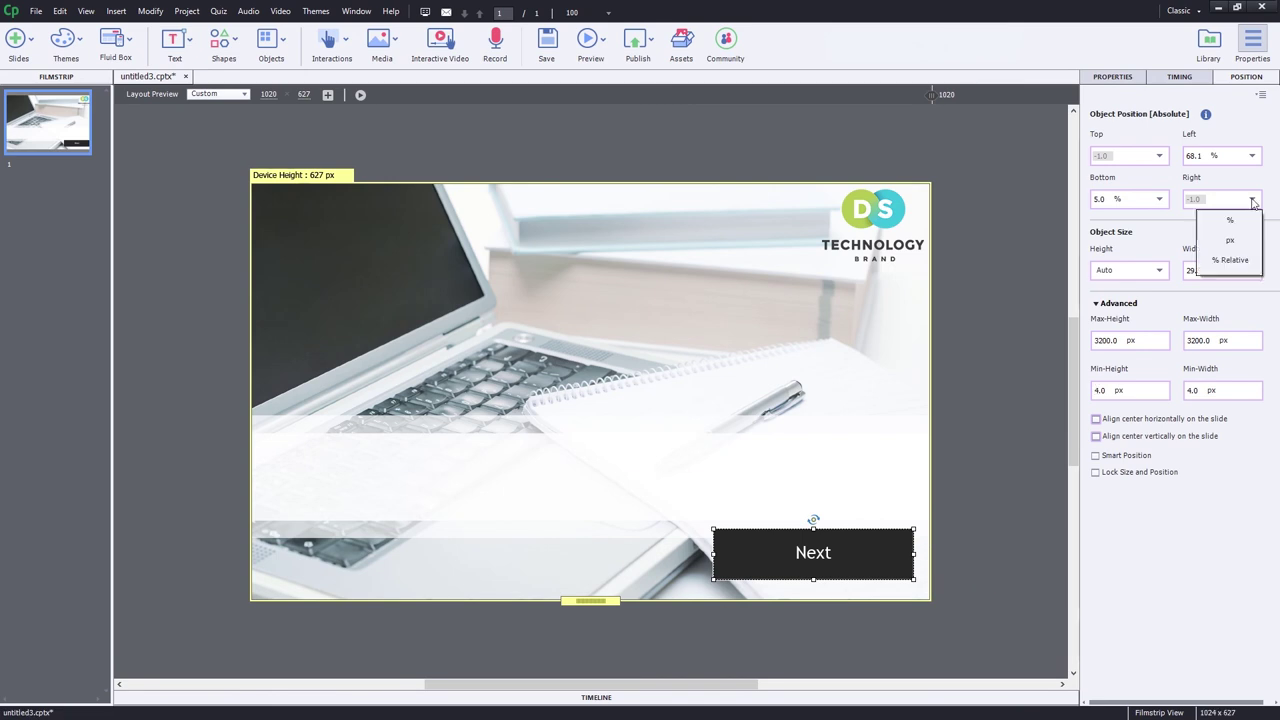
{"action": "left_click", "coordinate": [1240, 220]}
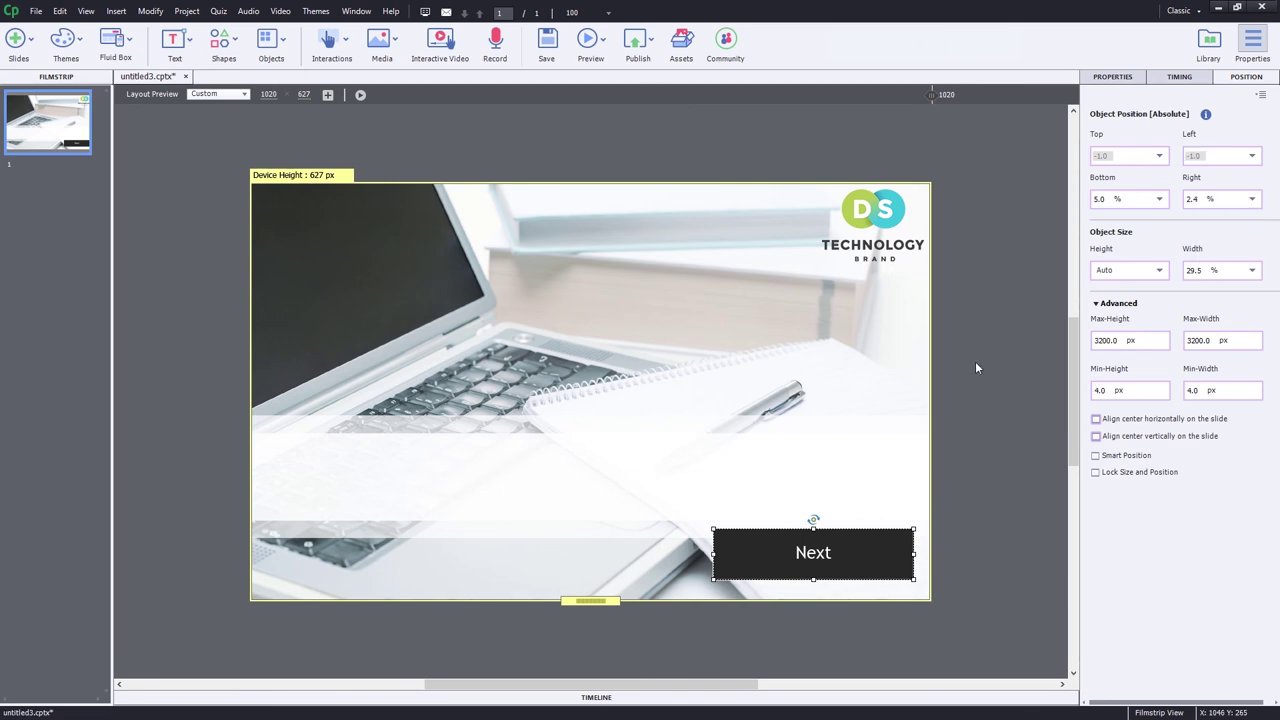
{"action": "left_click_drag", "start_coordinate": [1205, 200], "coordinate": [1161, 199]}
{"action": "type", "text": "5"}
{"action": "key", "text": "Return"}
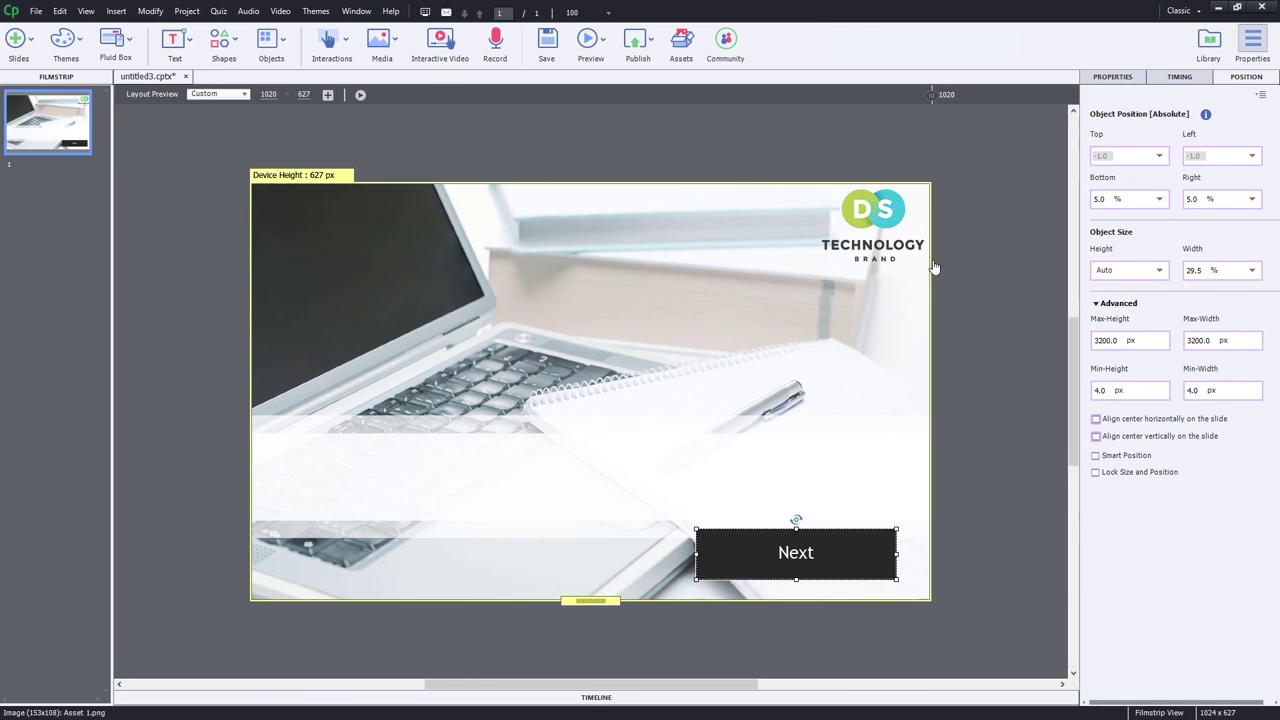
Step: Anchor the Next rectangle 10 px from the slide's right edge, like the logo, and check it at narrower preview widths
{"action": "left_click", "coordinate": [1250, 199]}
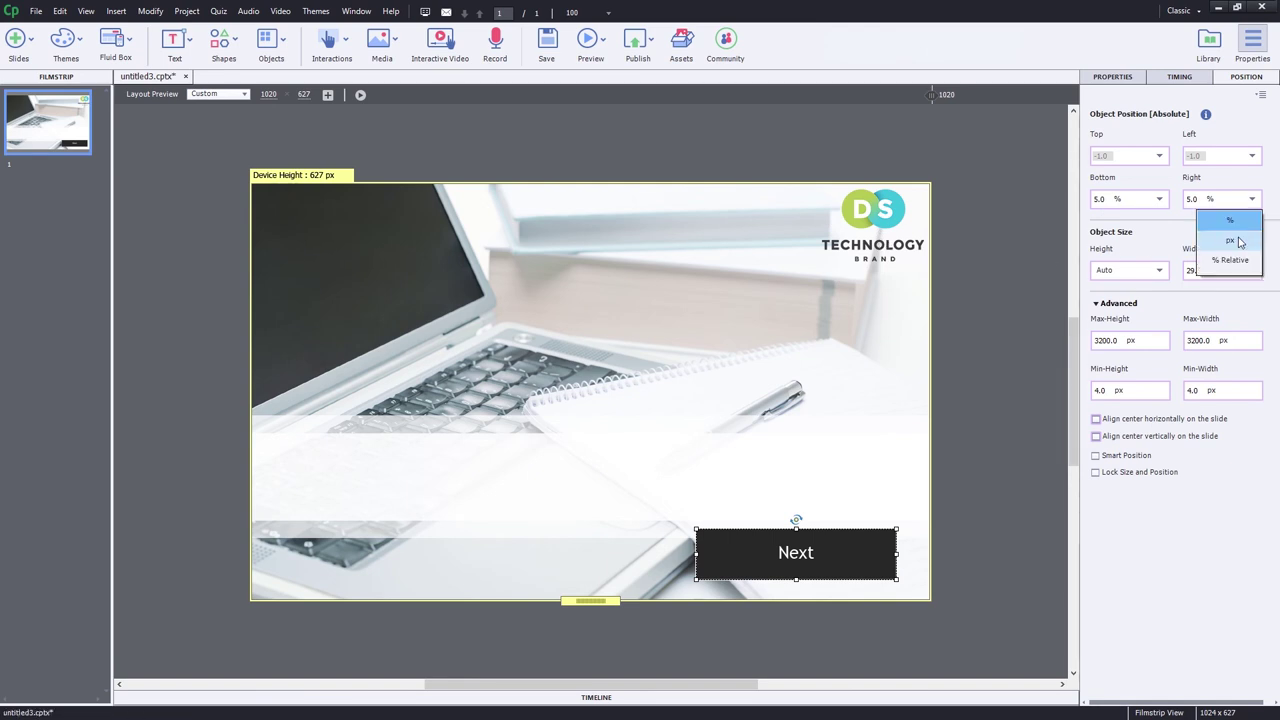
{"action": "left_click", "coordinate": [1232, 240]}
{"action": "left_click", "coordinate": [1204, 197]}
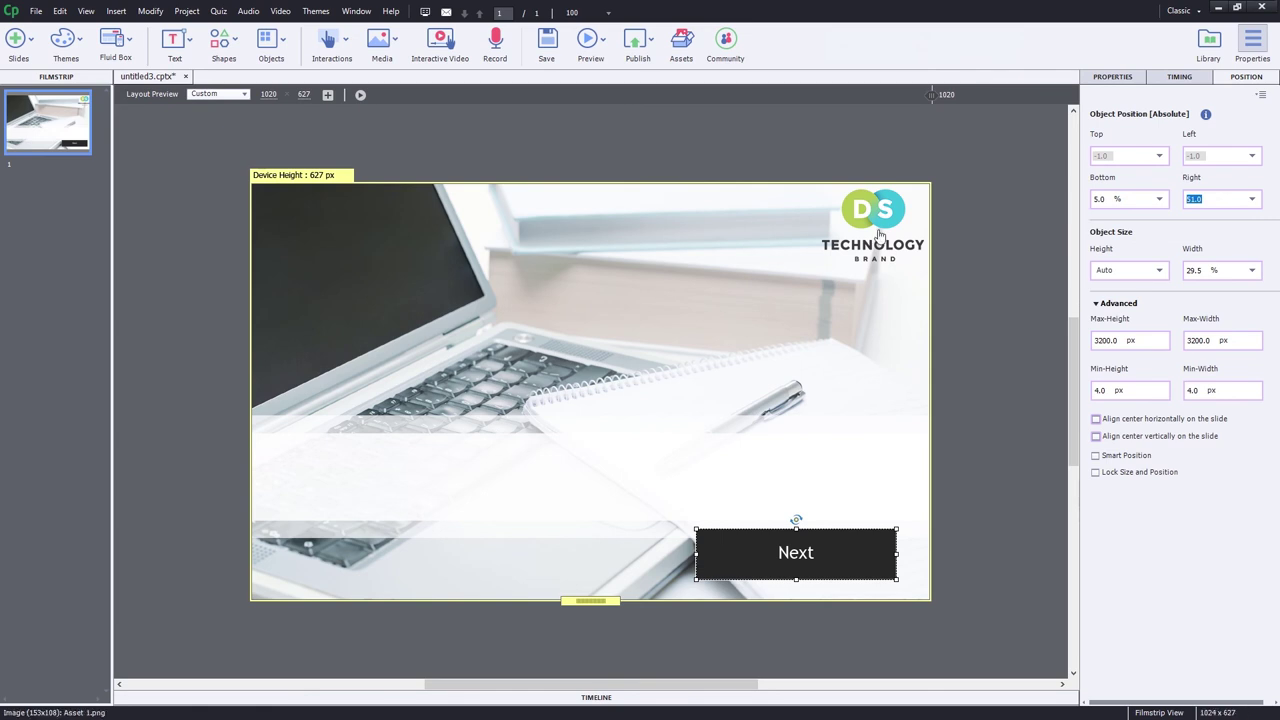
{"action": "left_click", "coordinate": [879, 234]}
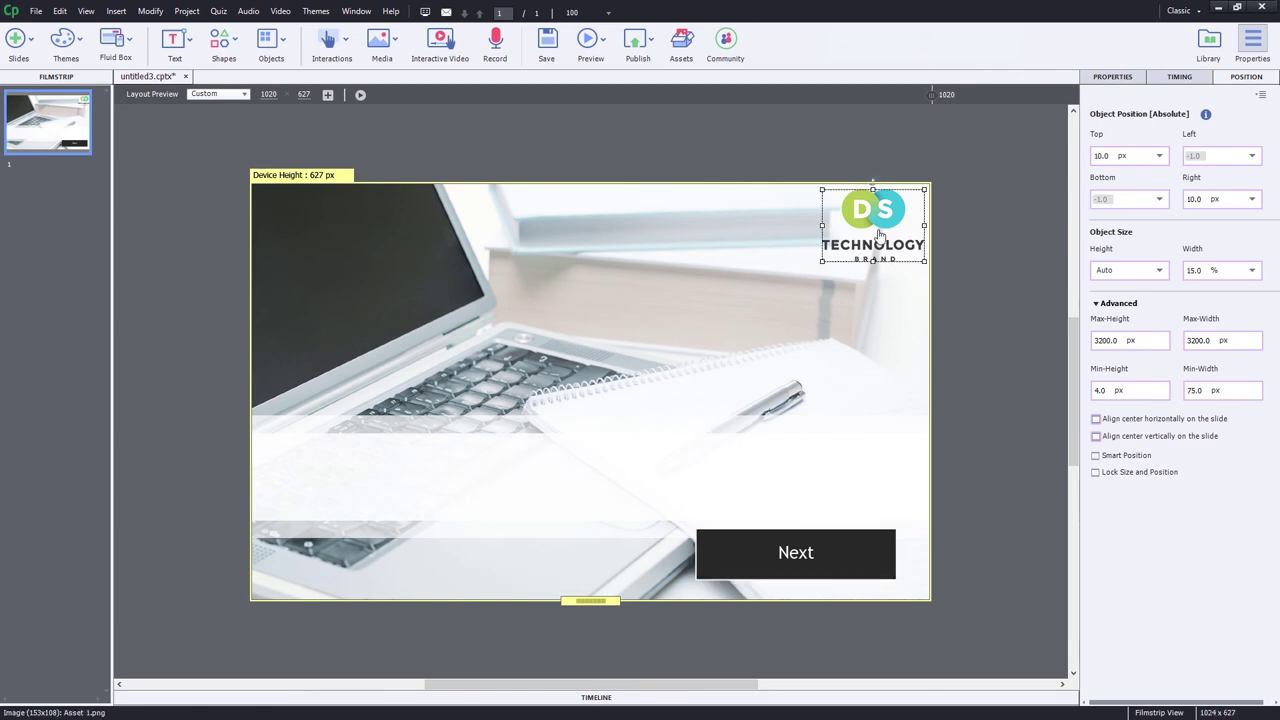
{"action": "left_click", "coordinate": [856, 551]}
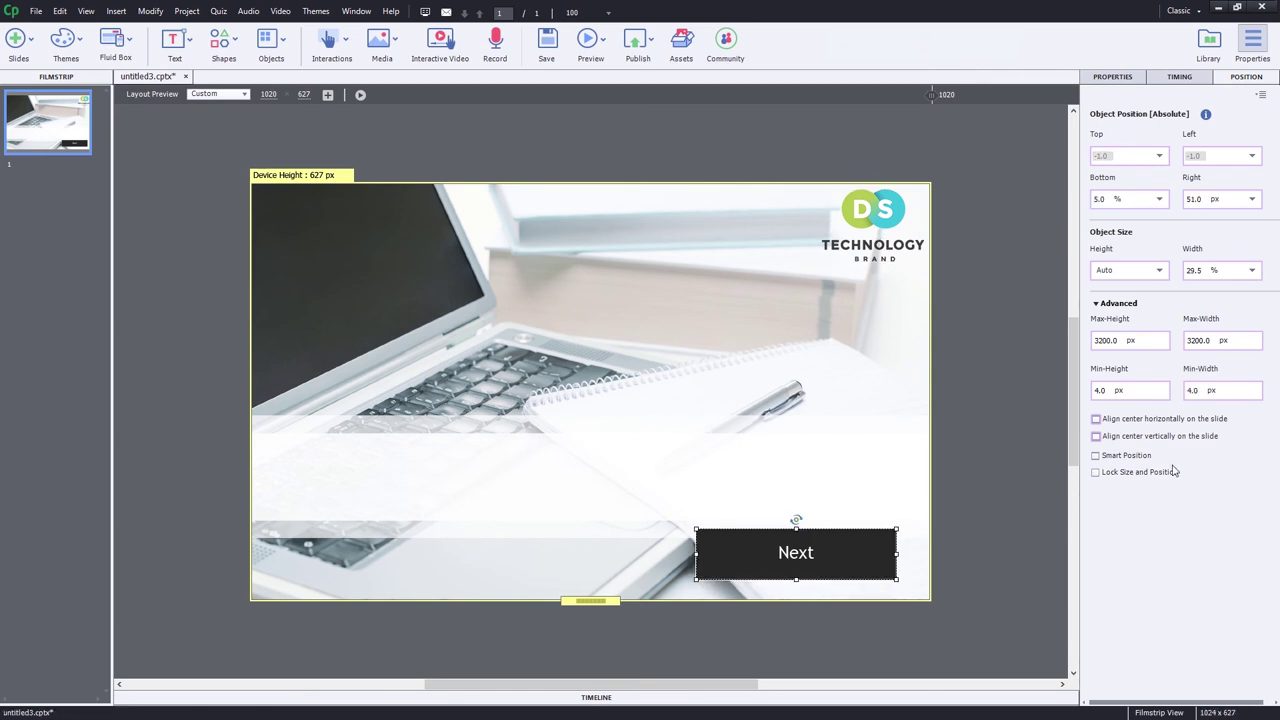
{"action": "left_click", "coordinate": [1206, 198]}
{"action": "type", "text": "10"}
{"action": "key", "text": "Return"}
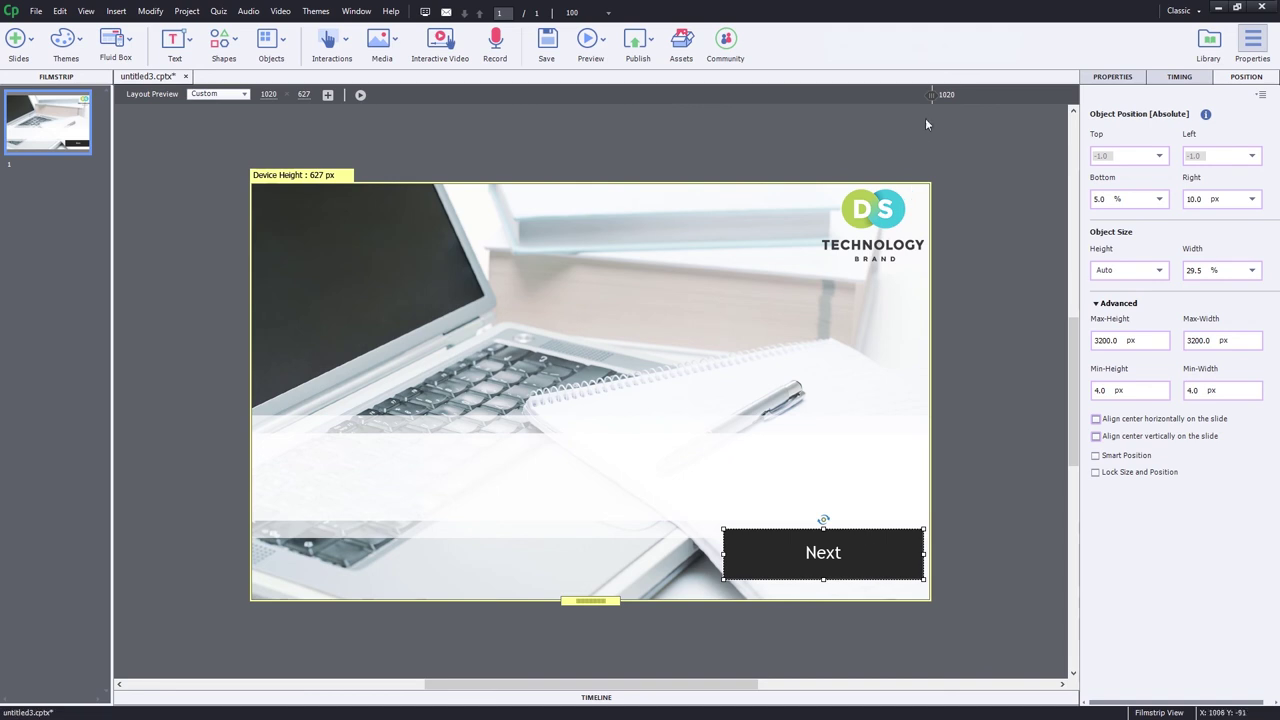
{"action": "left_click_drag", "start_coordinate": [930, 94], "coordinate": [373, 136]}
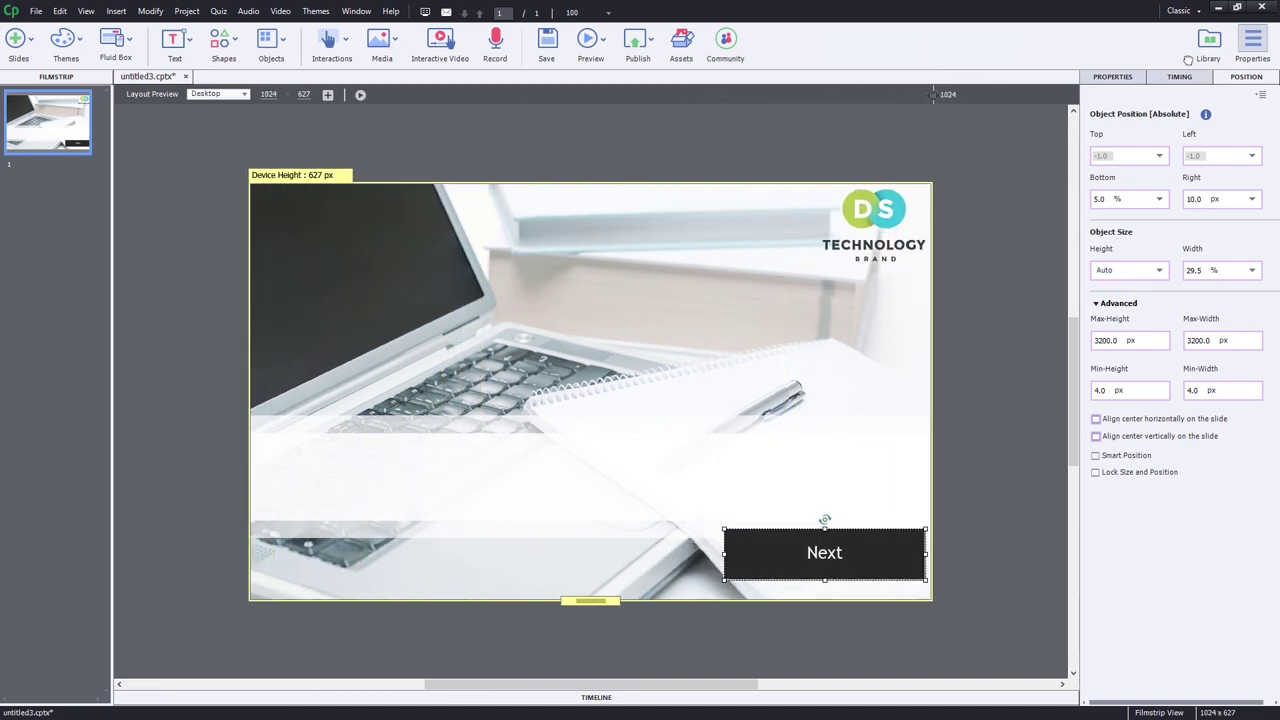
Step: Switch the Next rectangle's height to percent and its width to Auto, and check its scaling at narrower preview widths
{"action": "left_click", "coordinate": [1160, 270]}
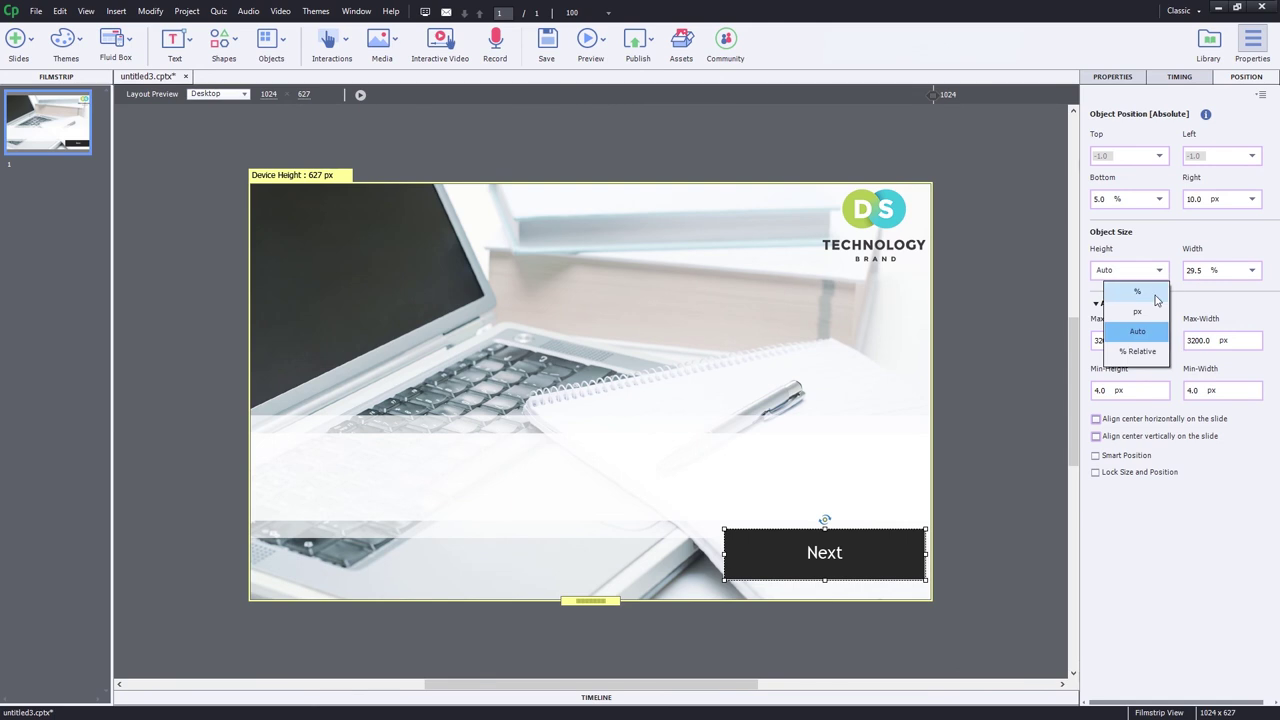
{"action": "left_click", "coordinate": [1140, 291]}
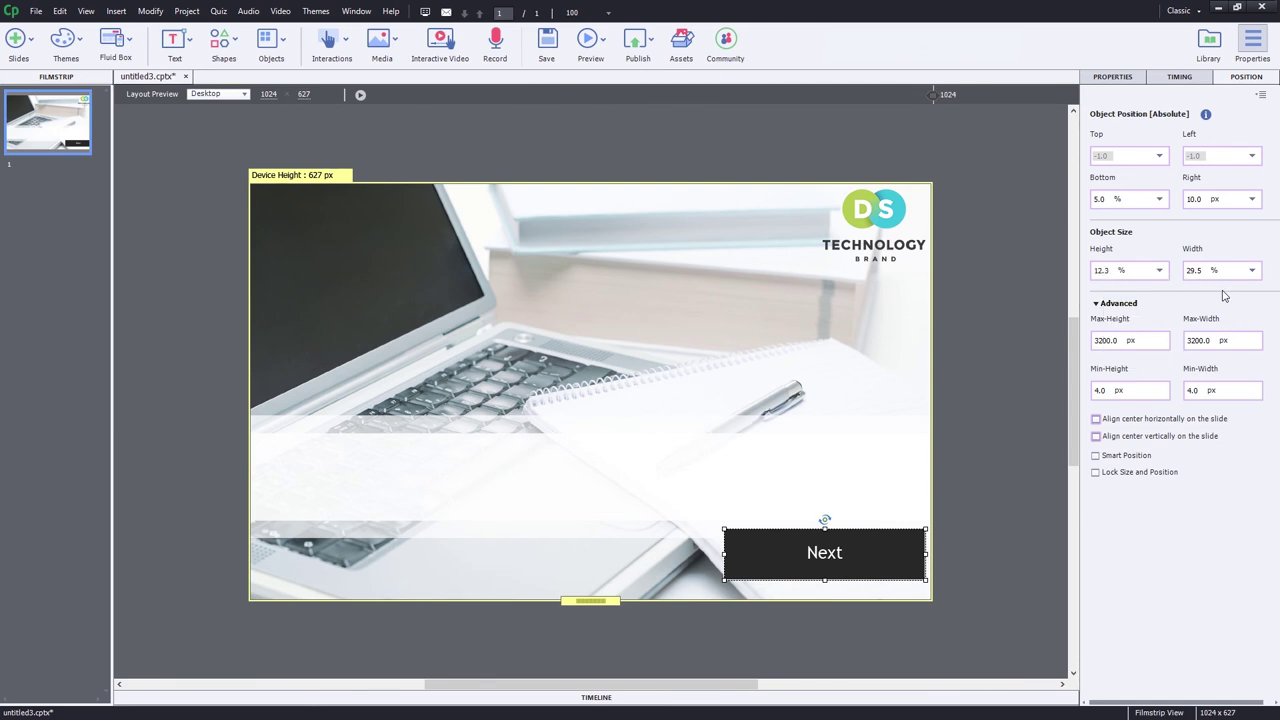
{"action": "left_click", "coordinate": [1252, 271]}
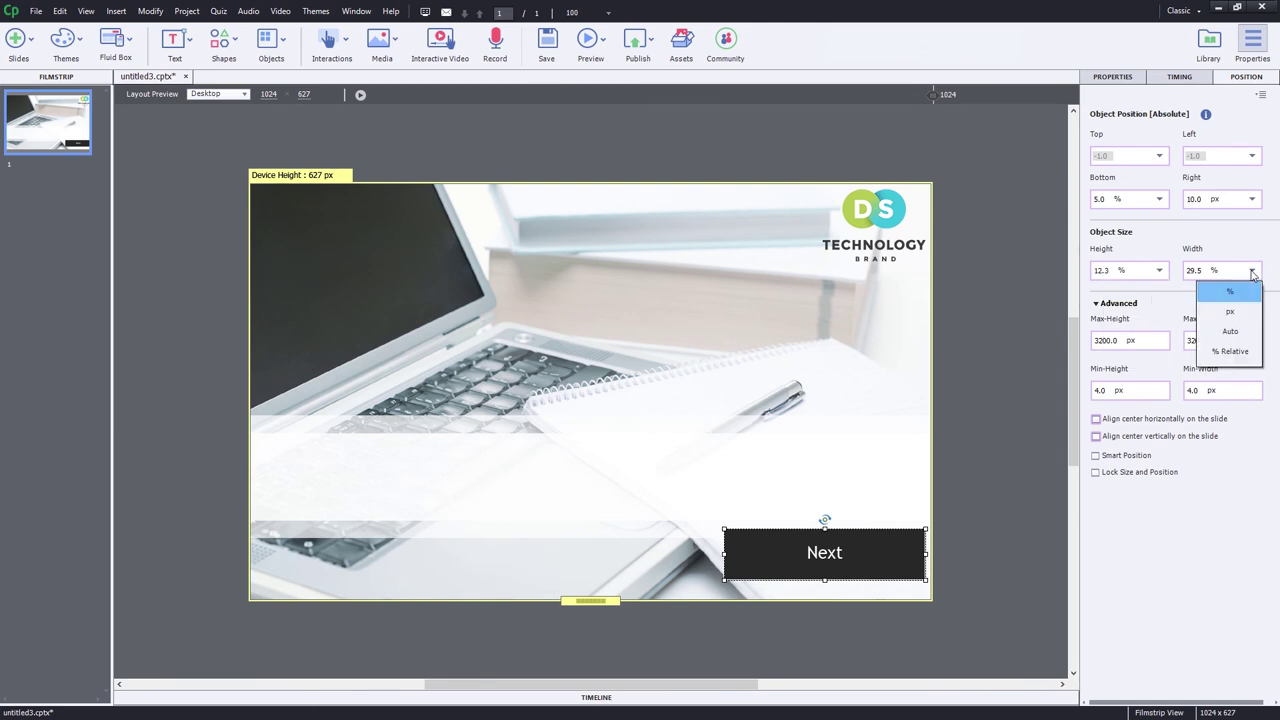
{"action": "left_click", "coordinate": [1232, 331]}
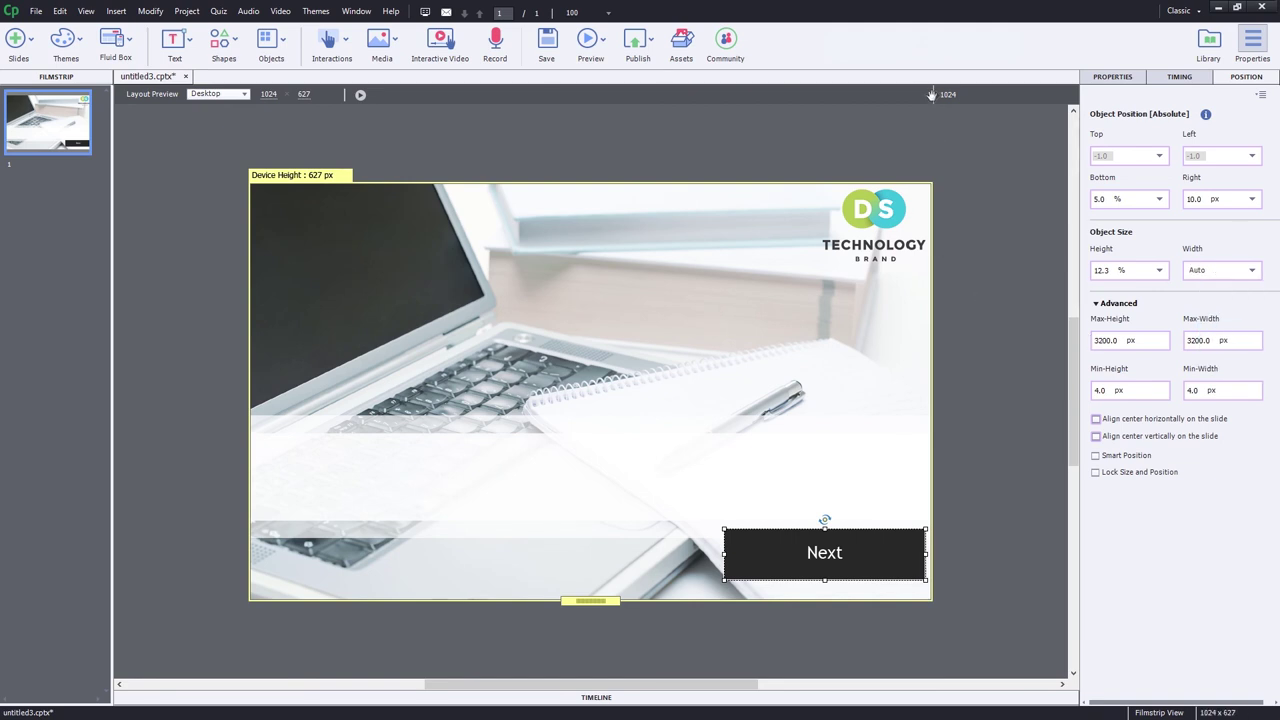
{"action": "left_click_drag", "start_coordinate": [932, 94], "coordinate": [769, 94]}
{"action": "left_click_drag", "start_coordinate": [591, 118], "coordinate": [361, 101]}
{"action": "left_click", "coordinate": [361, 97]}
{"action": "left_click_drag", "start_coordinate": [385, 127], "coordinate": [346, 129]}
Step: Center the Next rectangle horizontally on the slide and fix its height at 50 px
{"action": "left_click", "coordinate": [1188, 422]}
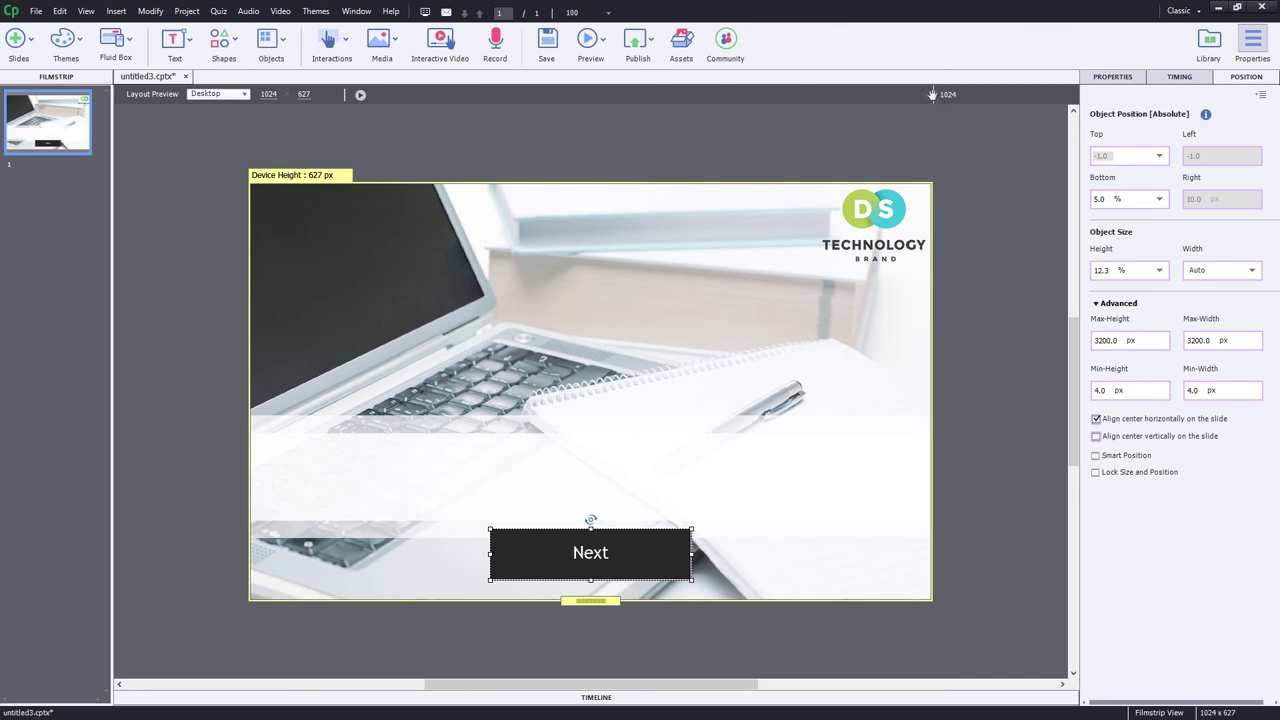
{"action": "left_click_drag", "start_coordinate": [932, 94], "coordinate": [418, 135]}
{"action": "left_click", "coordinate": [1157, 277]}
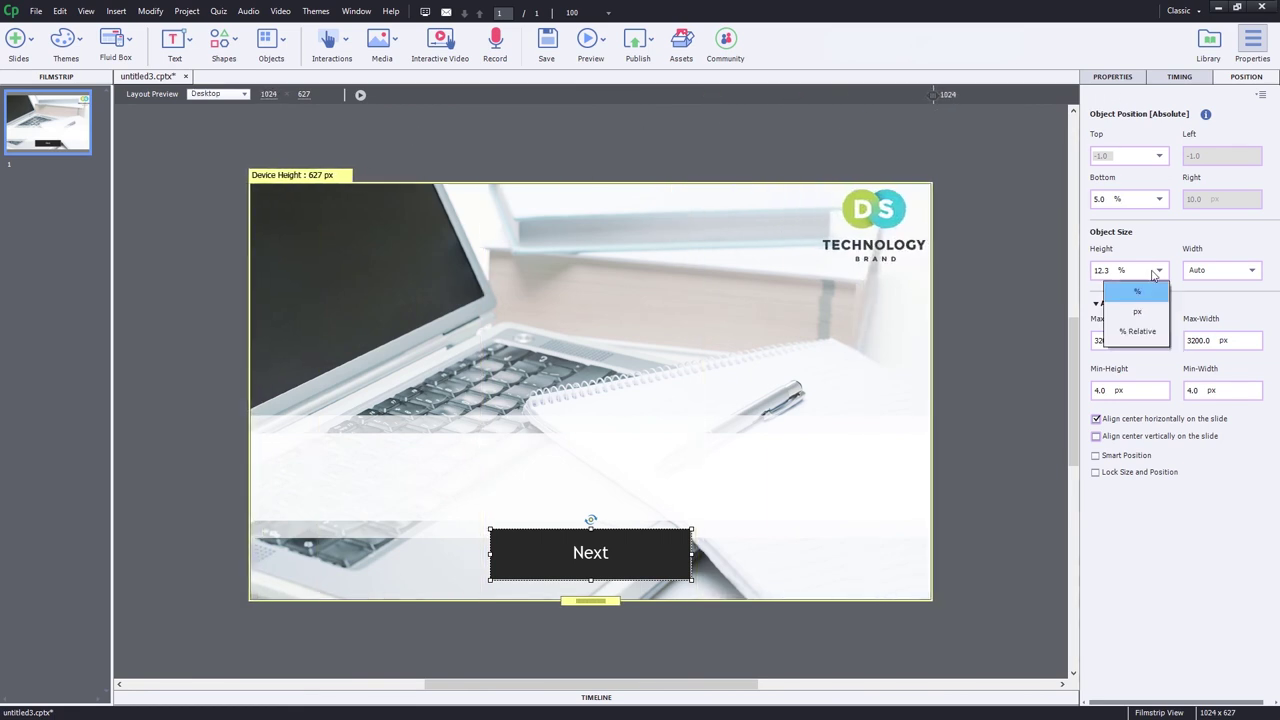
{"action": "left_click", "coordinate": [1148, 310]}
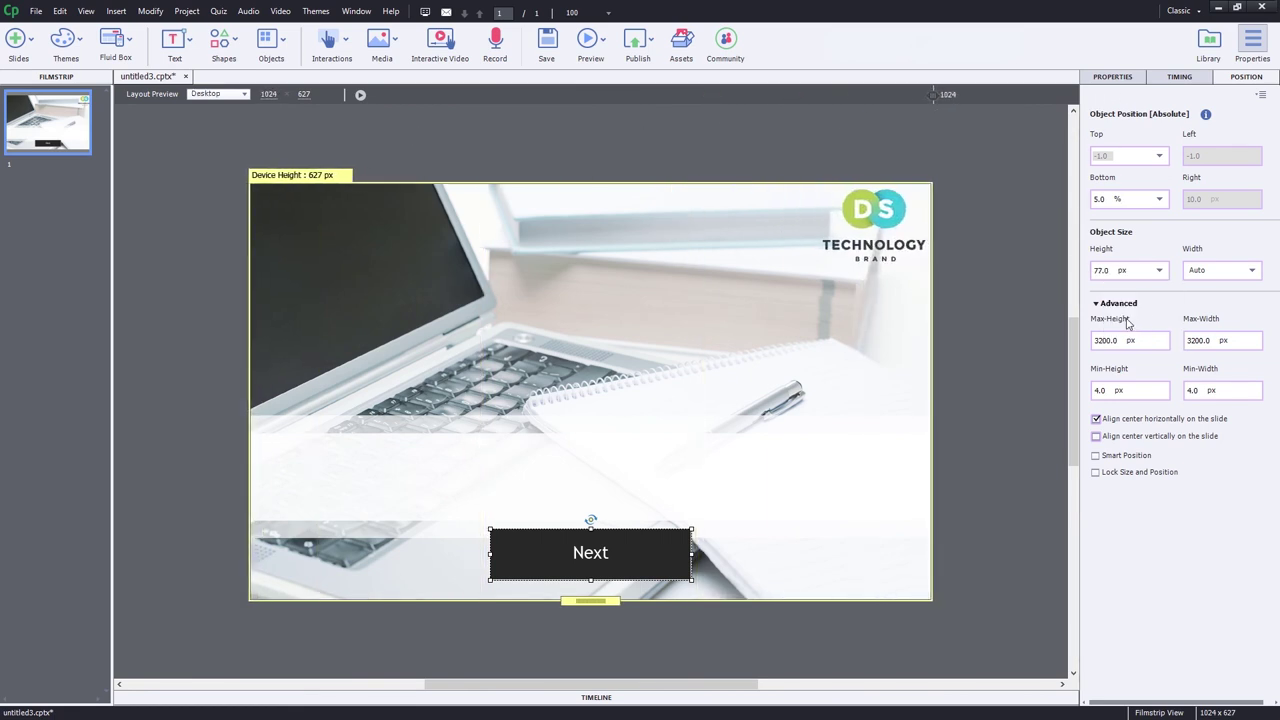
{"action": "double_click", "coordinate": [1110, 270]}
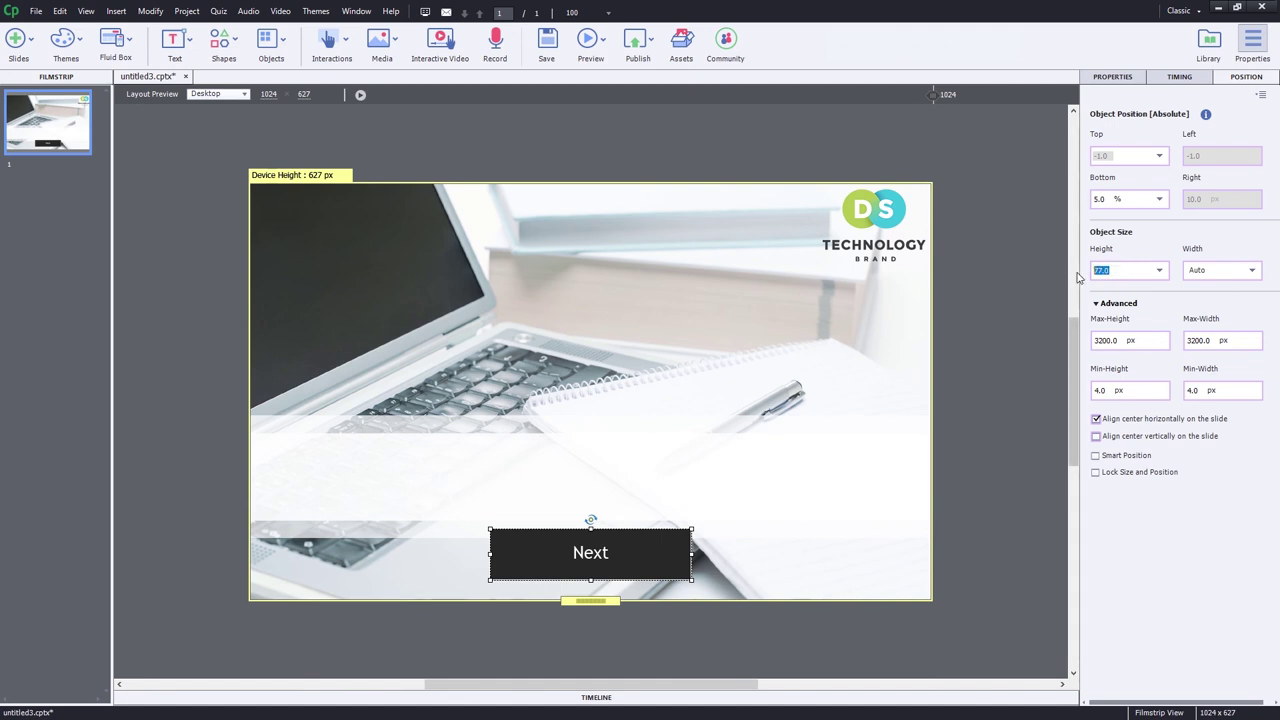
{"action": "type", "text": "50"}
{"action": "key", "text": "Return"}
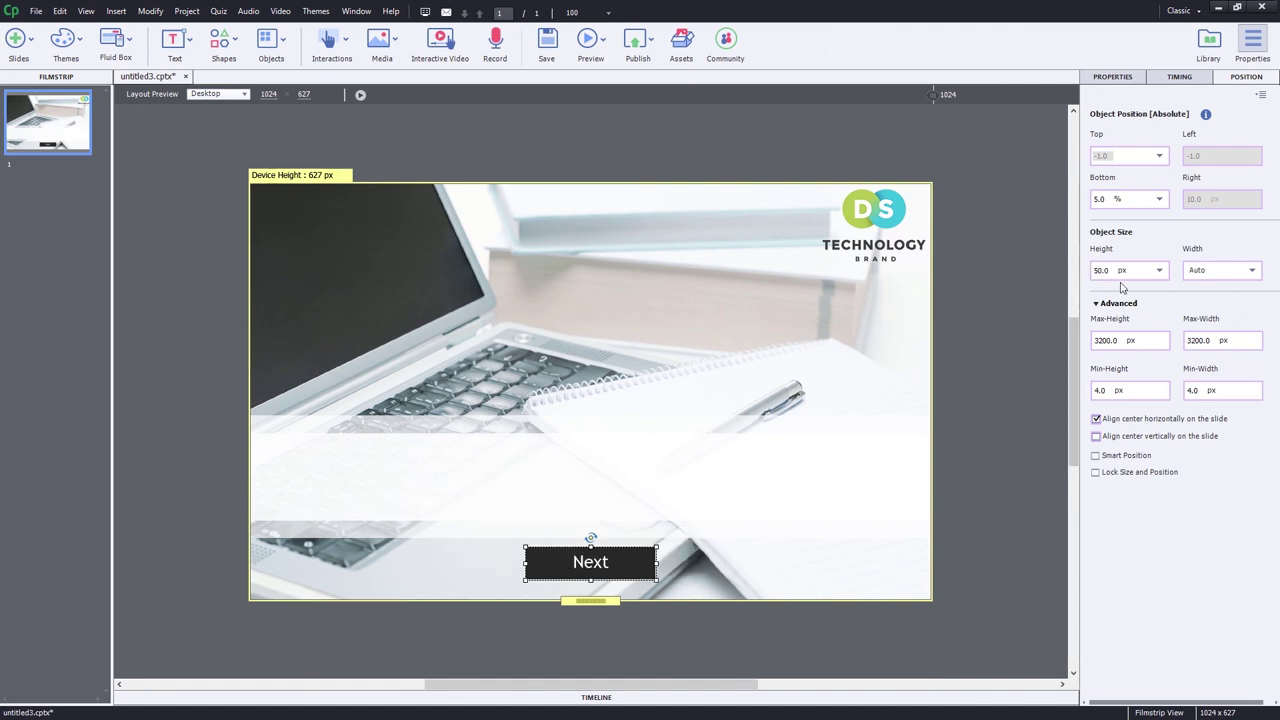
Step: Set the Next rectangle's width to 30% and check it at narrower preview widths
{"action": "left_click", "coordinate": [1222, 271]}
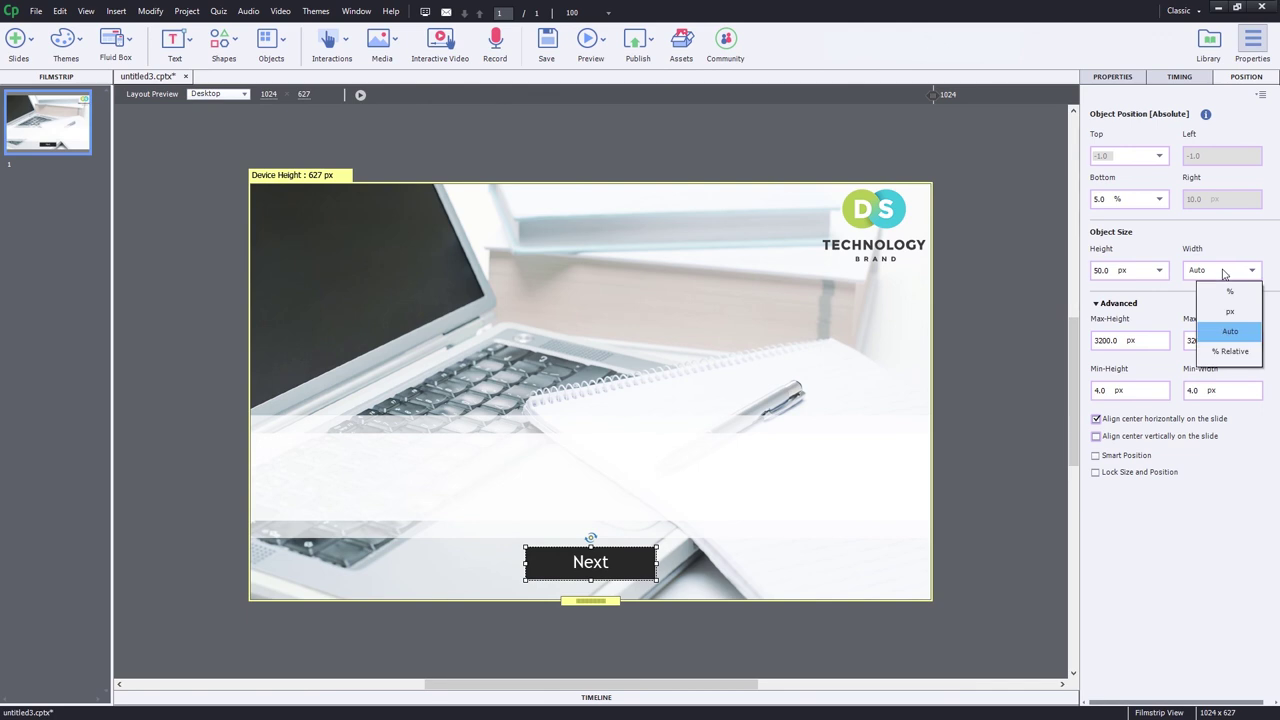
{"action": "left_click", "coordinate": [1237, 291]}
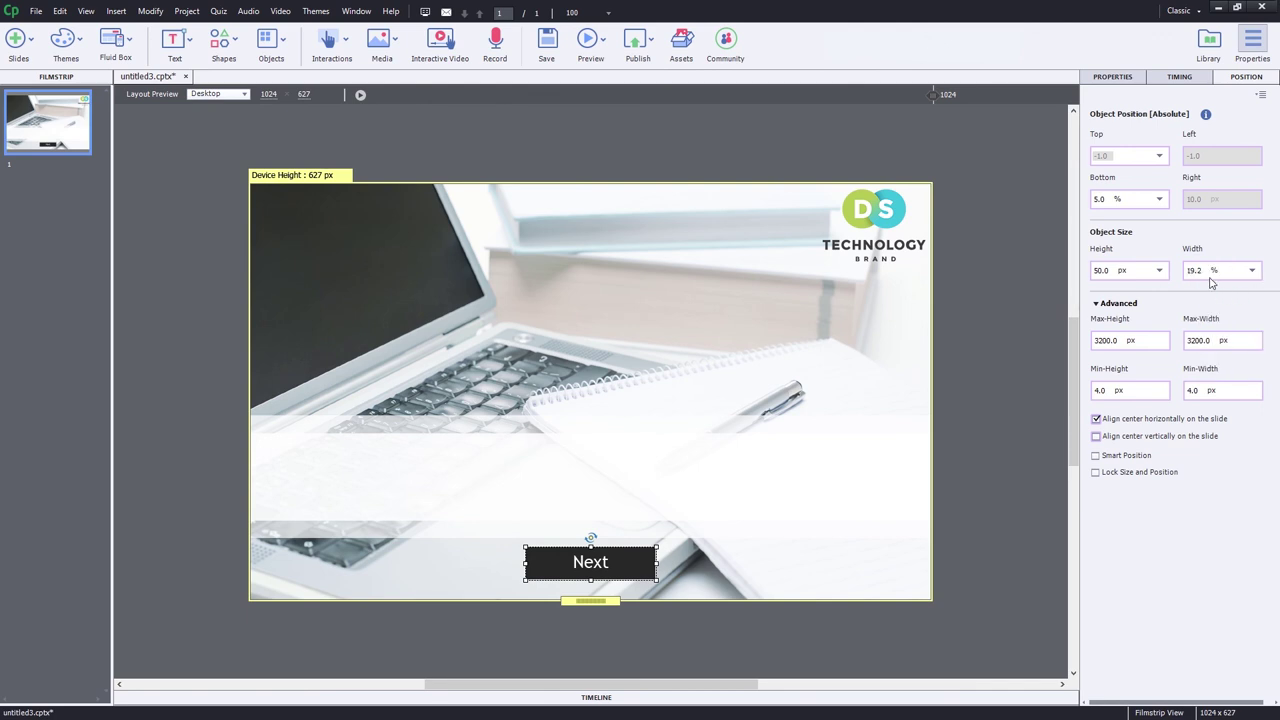
{"action": "double_click", "coordinate": [1202, 270]}
{"action": "type", "text": "30"}
{"action": "key", "text": "Return"}
{"action": "left_click_drag", "start_coordinate": [930, 94], "coordinate": [705, 94]}
{"action": "left_click_drag", "start_coordinate": [466, 142], "coordinate": [994, 126]}
{"action": "left_click", "coordinate": [1013, 293]}
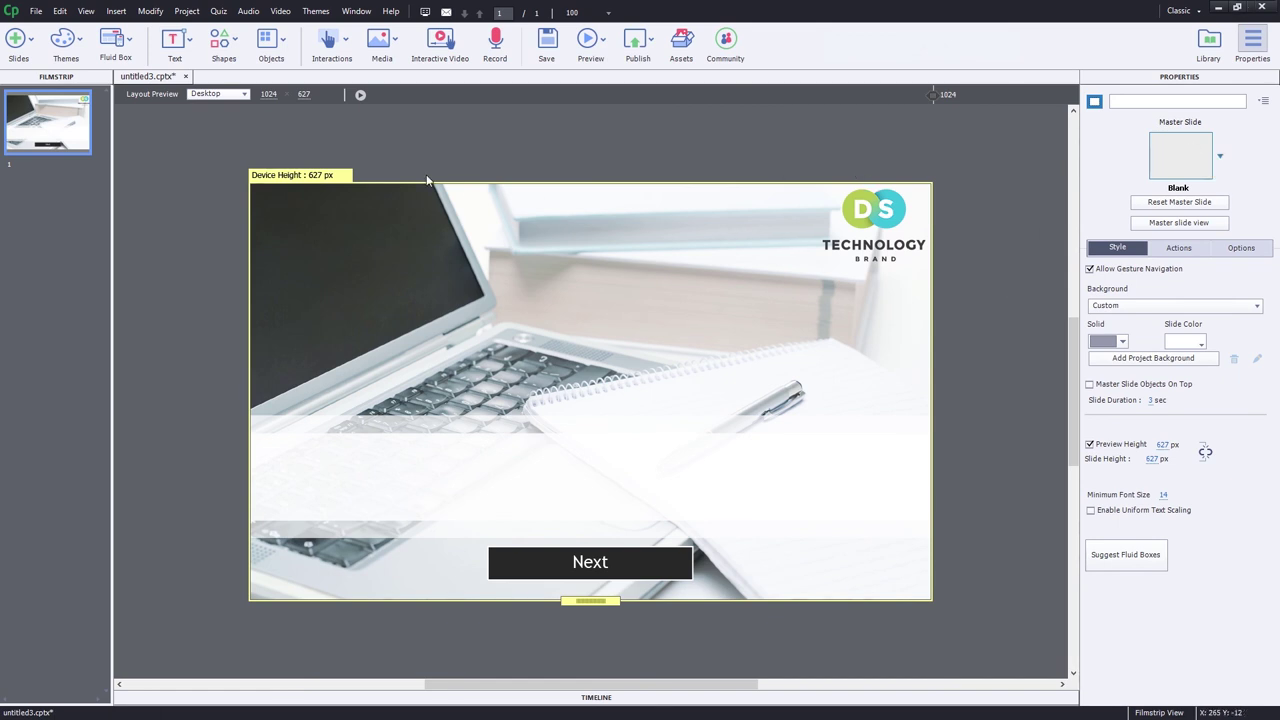
Step: Add a blank slide and place the map-canada image from the library on it
{"action": "left_click", "coordinate": [18, 48]}
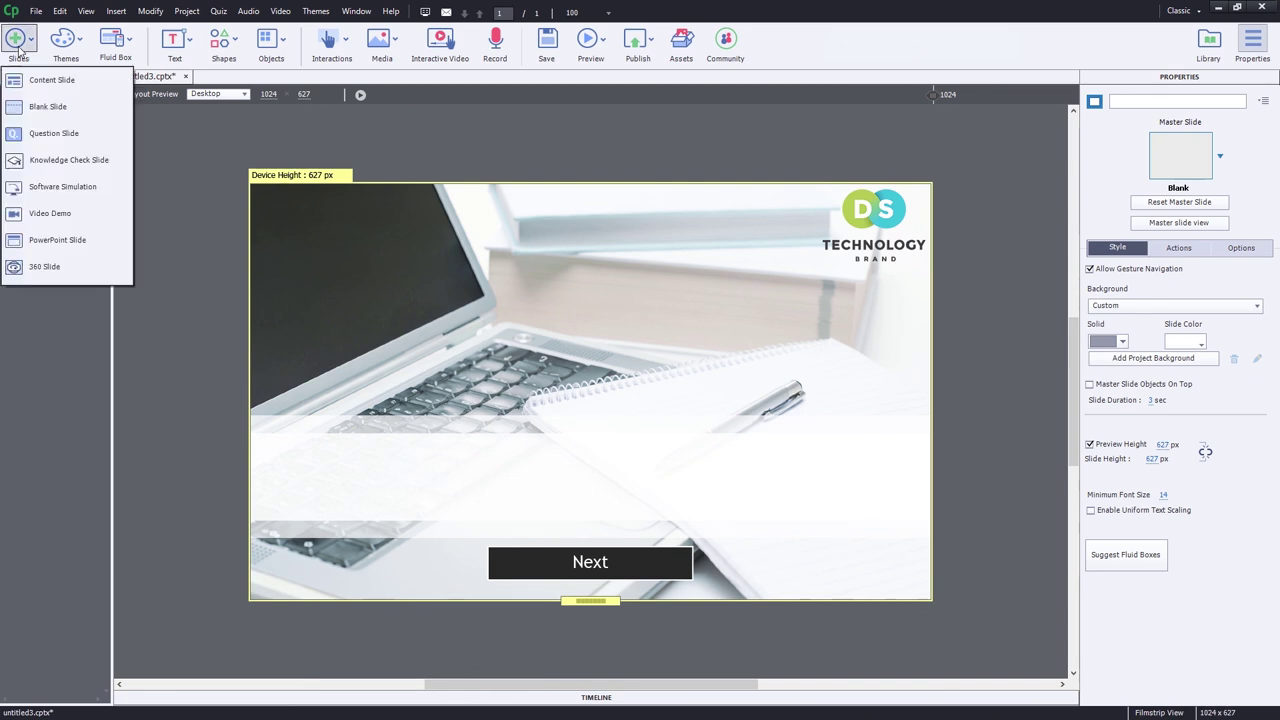
{"action": "left_click", "coordinate": [28, 108]}
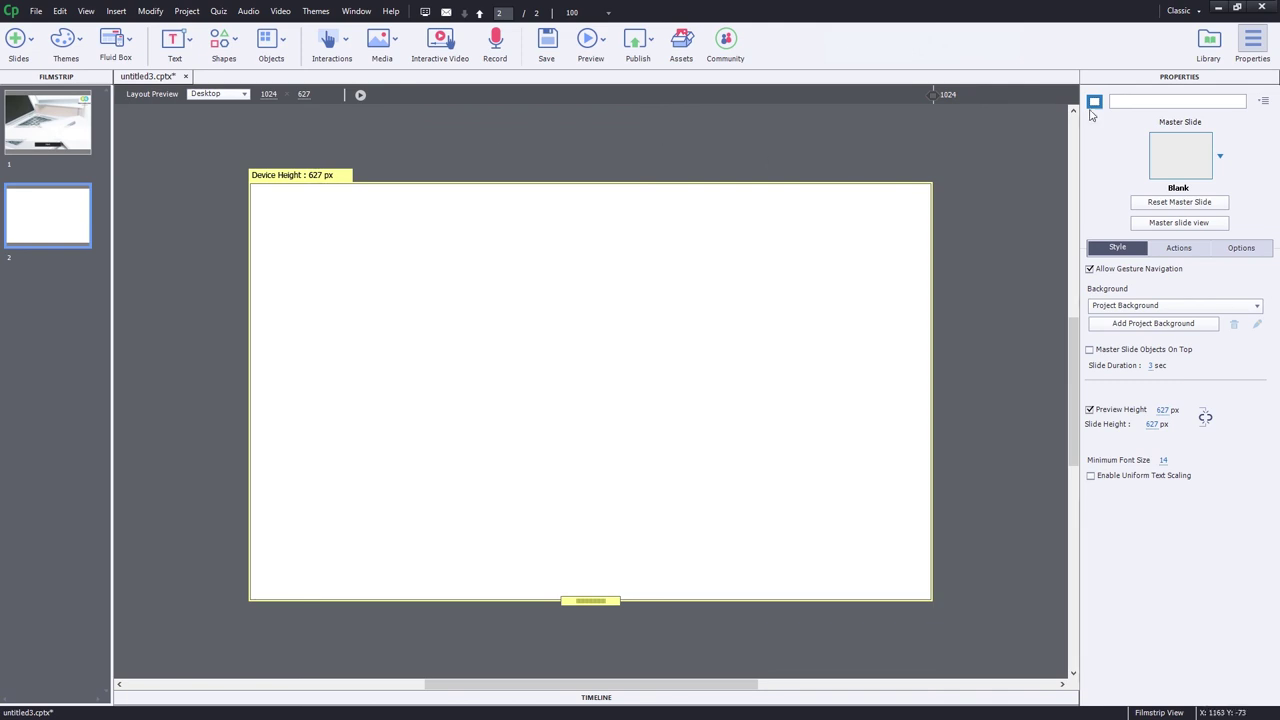
{"action": "left_click", "coordinate": [1210, 45]}
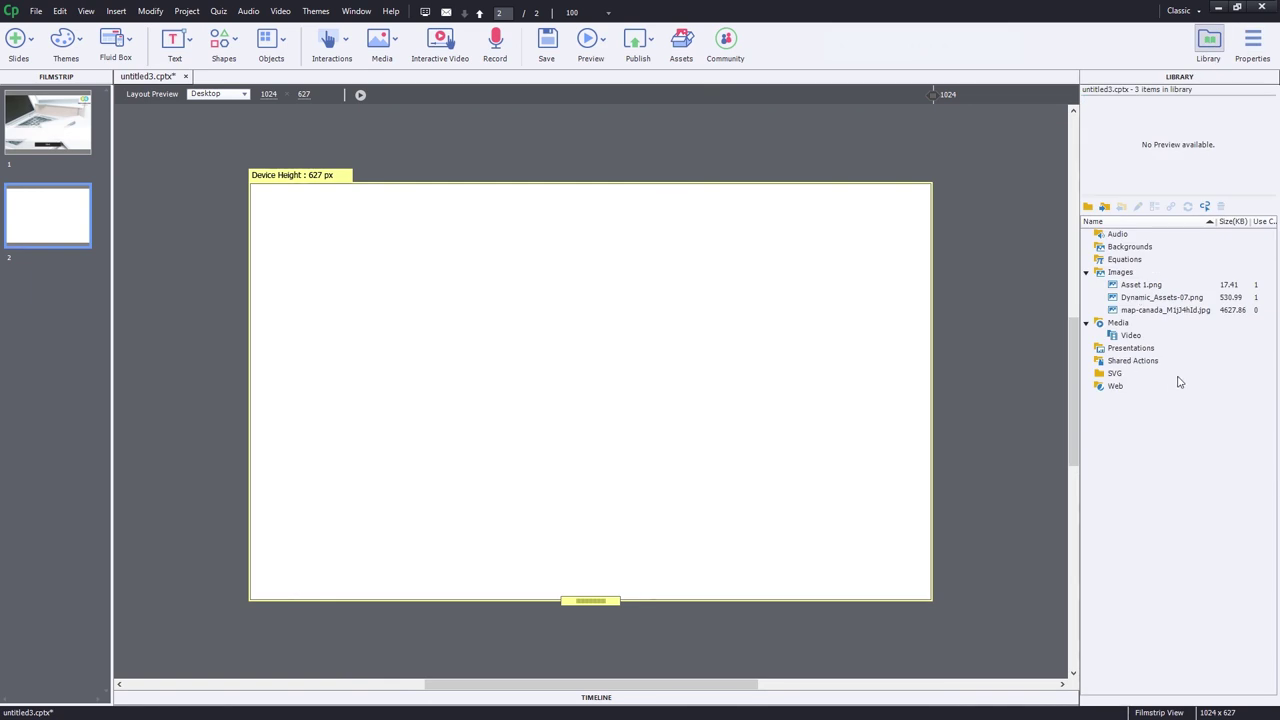
{"action": "left_click_drag", "start_coordinate": [1153, 317], "coordinate": [797, 540]}
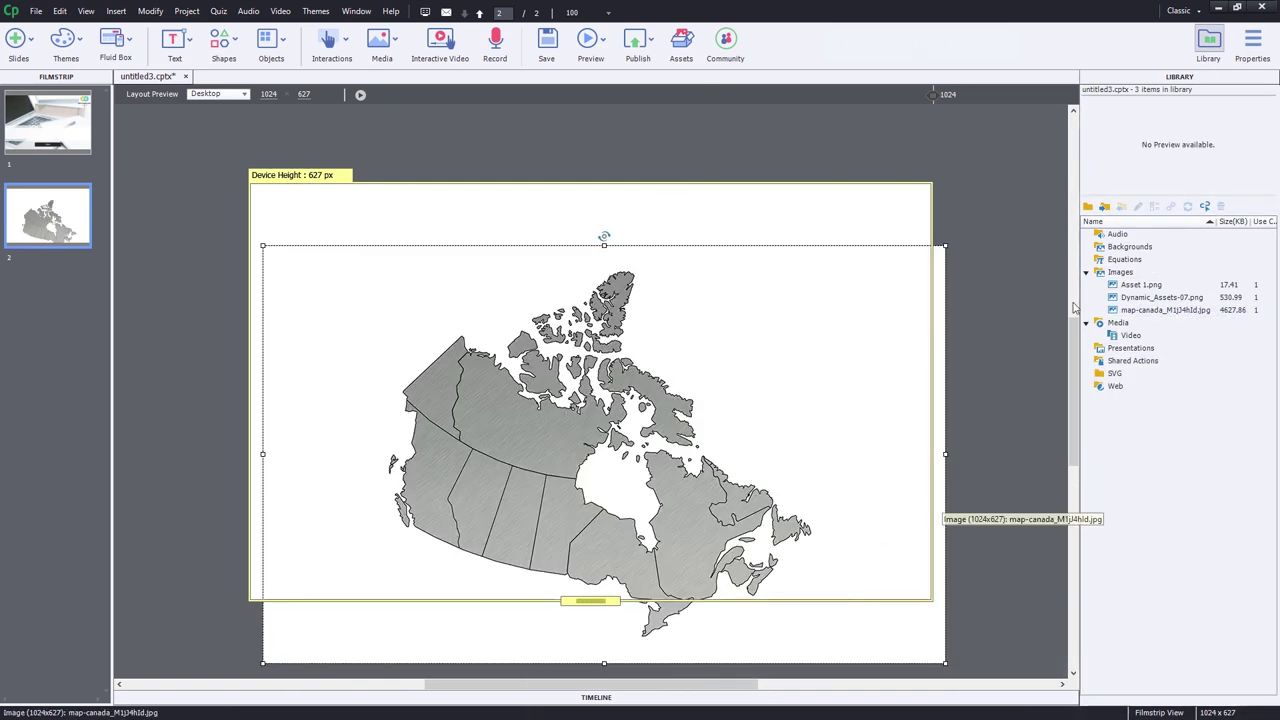
Step: Center the Canada map image horizontally and vertically on the slide
{"action": "left_click", "coordinate": [1252, 40]}
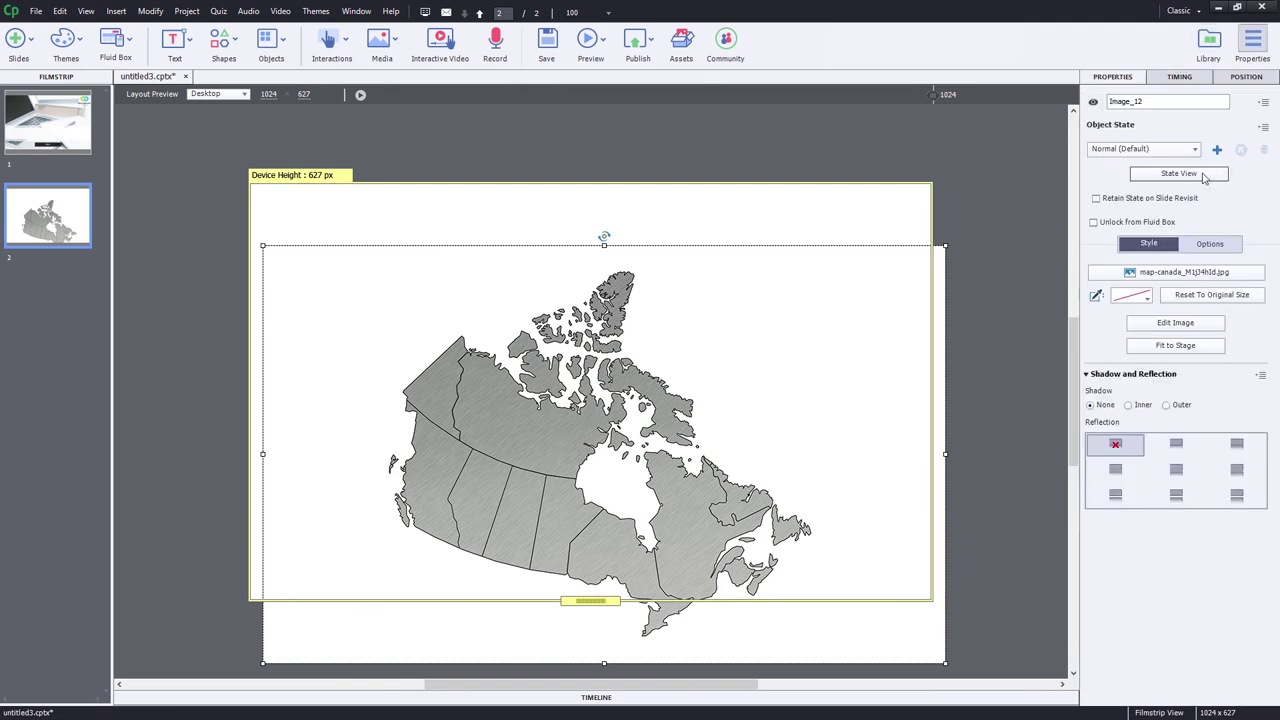
{"action": "left_click", "coordinate": [1250, 78]}
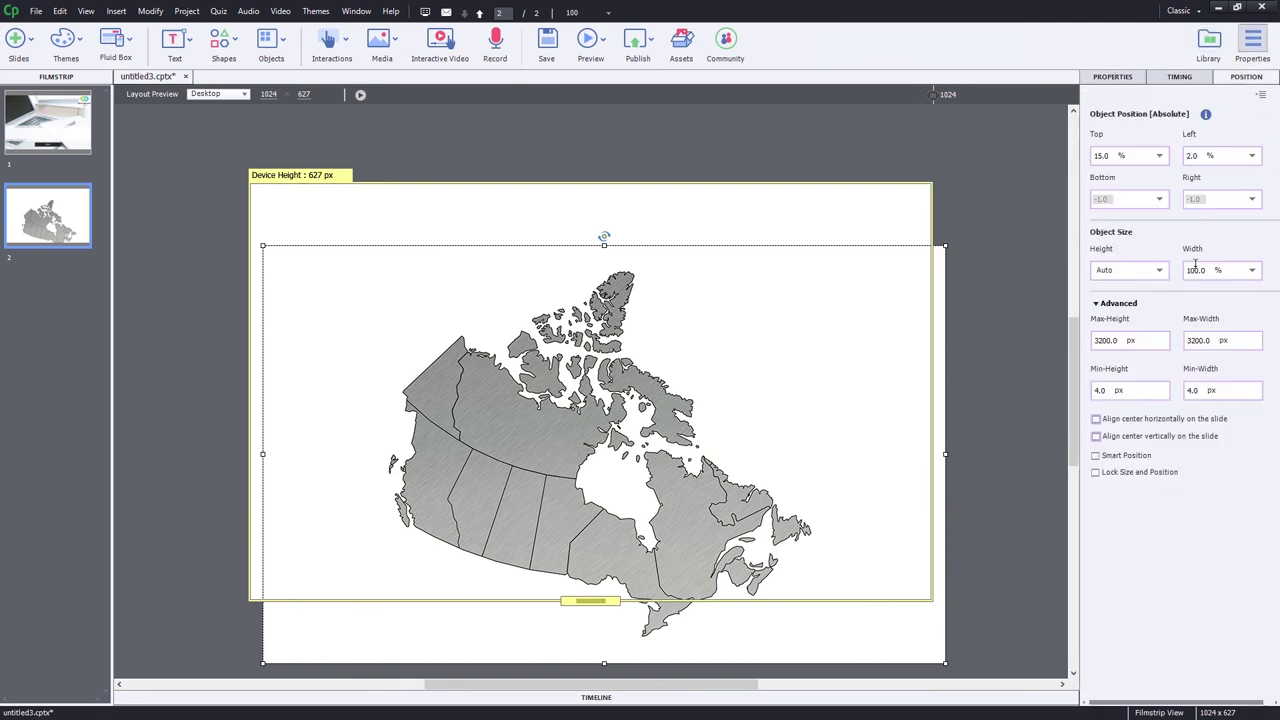
{"action": "left_click", "coordinate": [1112, 419]}
{"action": "left_click", "coordinate": [1112, 436]}
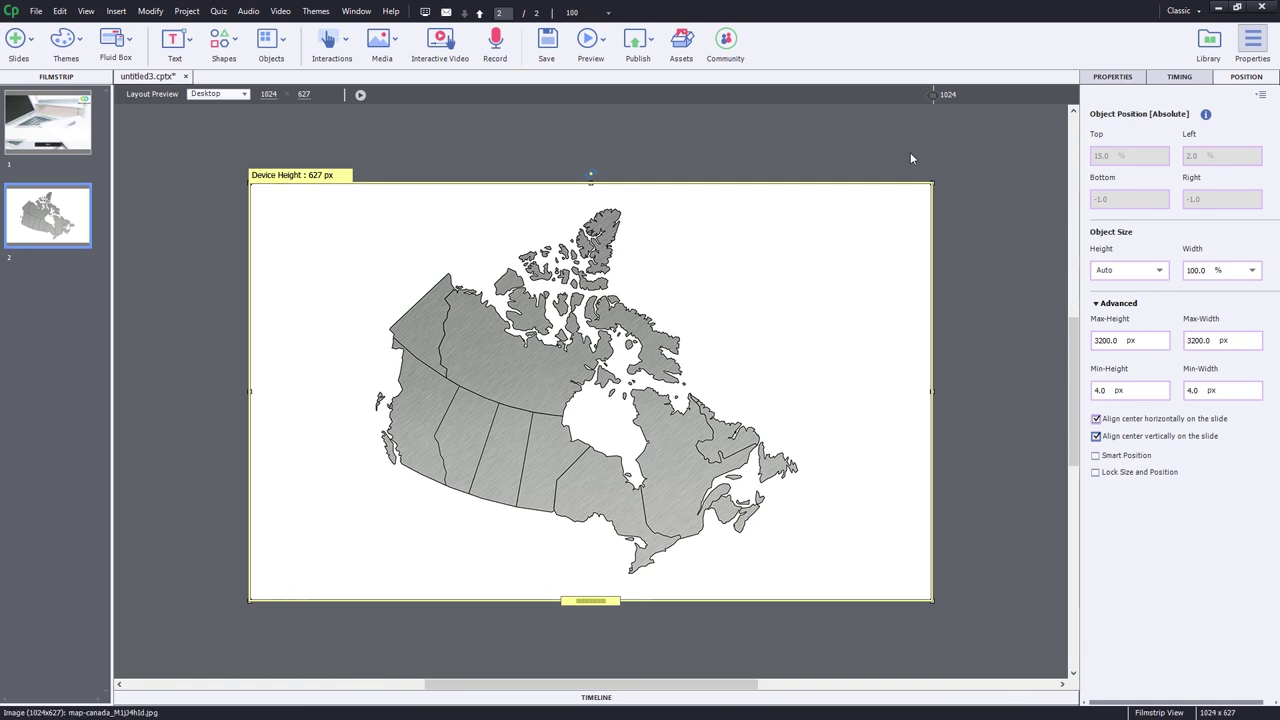
Step: Check the centered map image at preview widths of 326, 1024 and 695 px
{"action": "left_click_drag", "start_coordinate": [933, 94], "coordinate": [381, 110]}
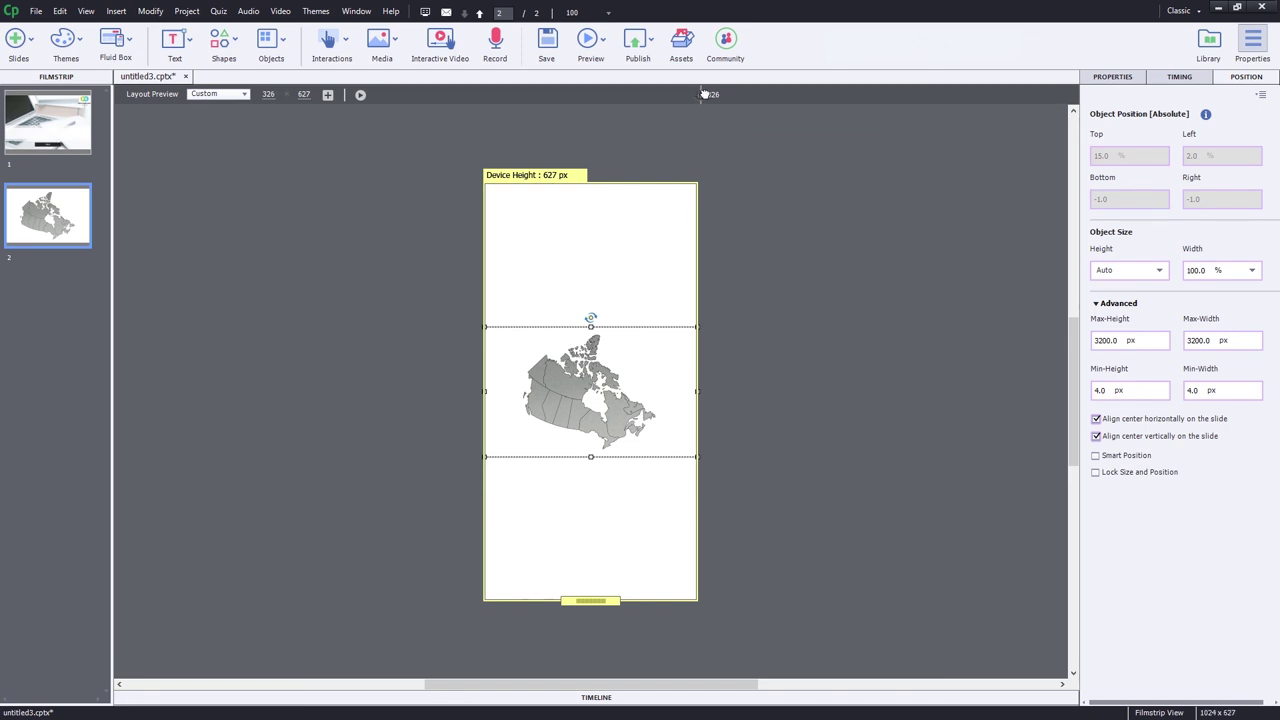
{"action": "left_click_drag", "start_coordinate": [700, 93], "coordinate": [1275, 30]}
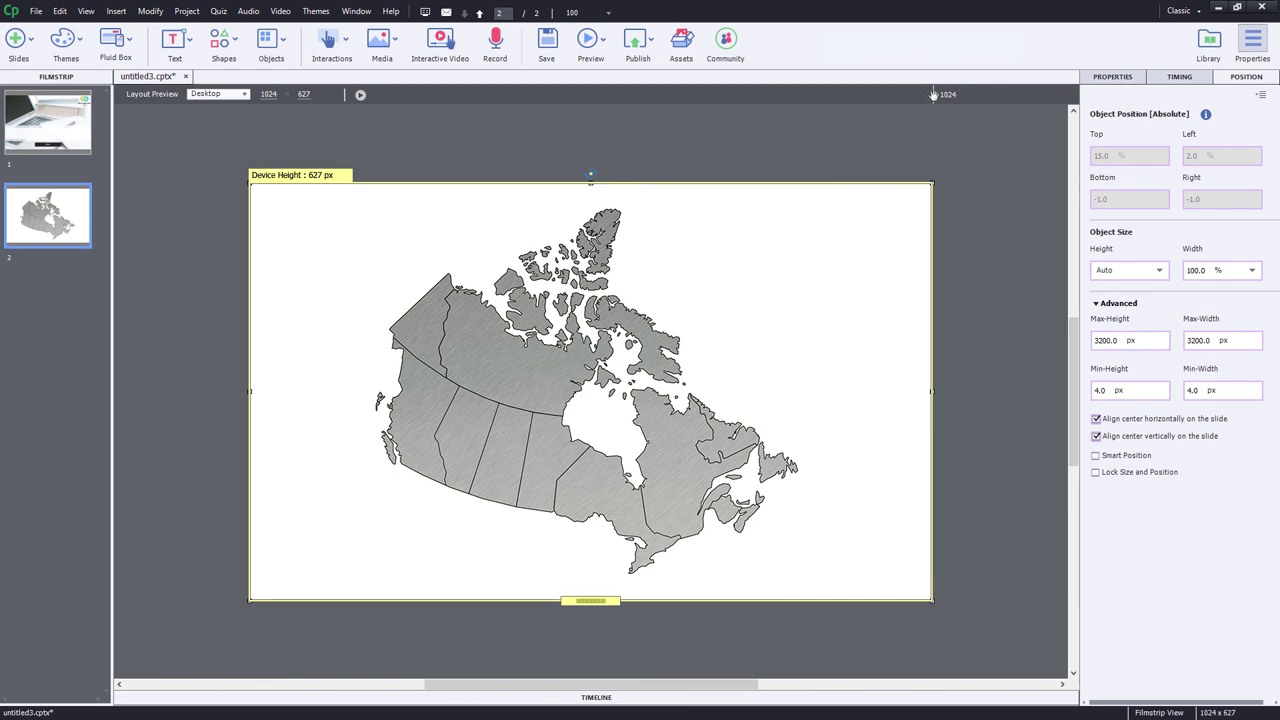
{"action": "left_click_drag", "start_coordinate": [933, 94], "coordinate": [716, 100]}
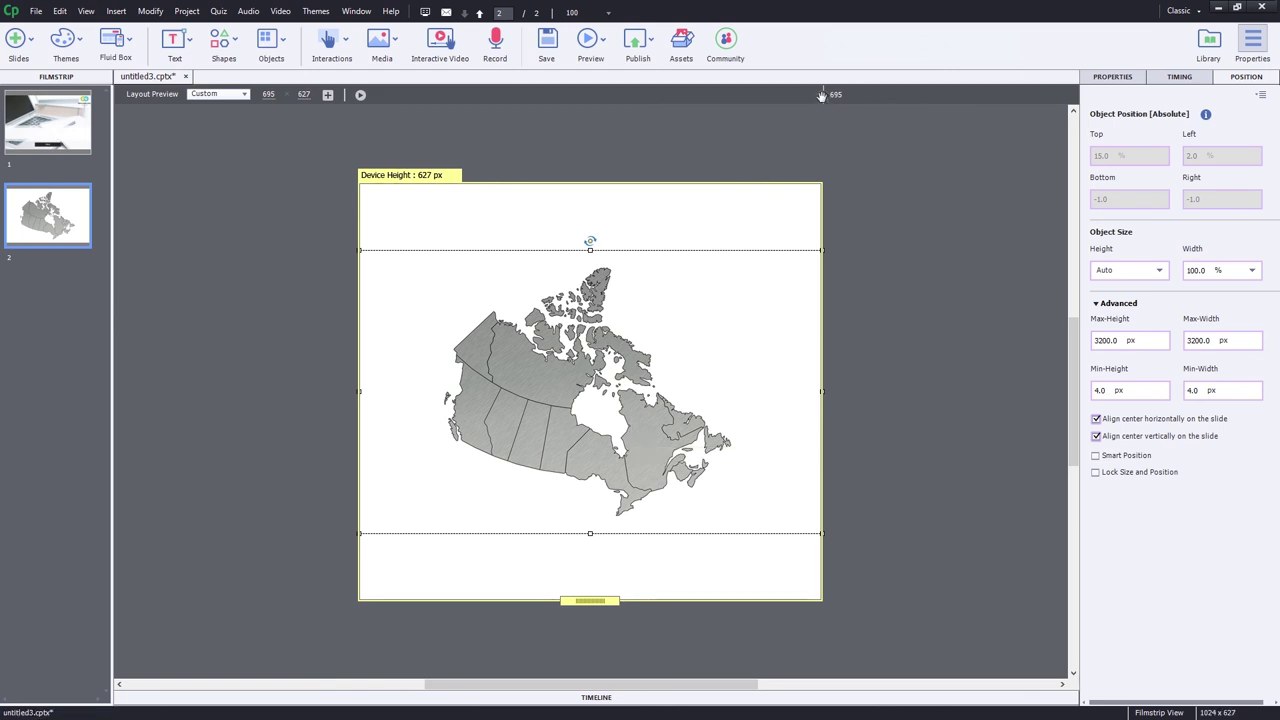
Step: Set the map image's minimum width to 600 px and check it at a preview width of 320 px
{"action": "left_click_drag", "start_coordinate": [821, 94], "coordinate": [932, 94]}
{"action": "double_click", "coordinate": [1196, 390]}
{"action": "type", "text": "600"}
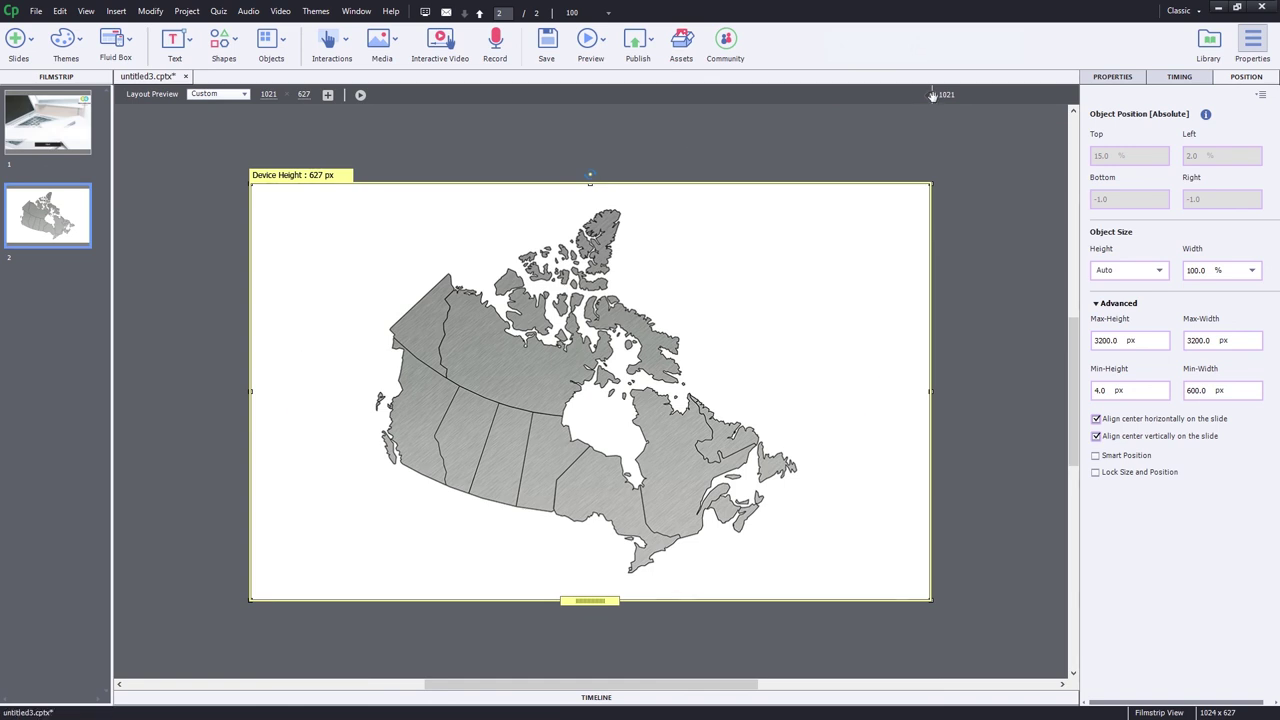
{"action": "left_click_drag", "start_coordinate": [932, 95], "coordinate": [395, 155]}
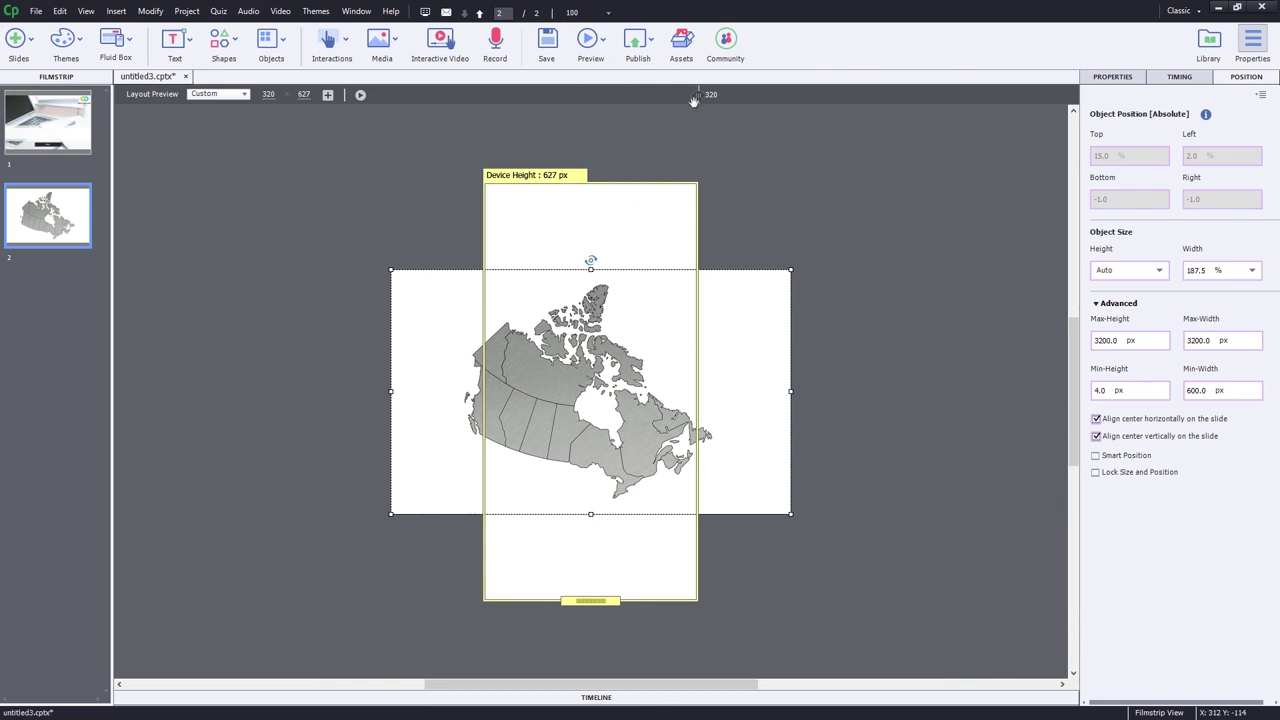
Step: Set the map image's minimum width to 550 px and check it at preview widths from 320 to 1024 px
{"action": "mouse_move", "coordinate": [698, 94]}
{"action": "left_mouse_down"}
{"action": "mouse_move", "coordinate": [737, 94]}
{"action": "mouse_move", "coordinate": [698, 94]}
{"action": "left_mouse_up"}
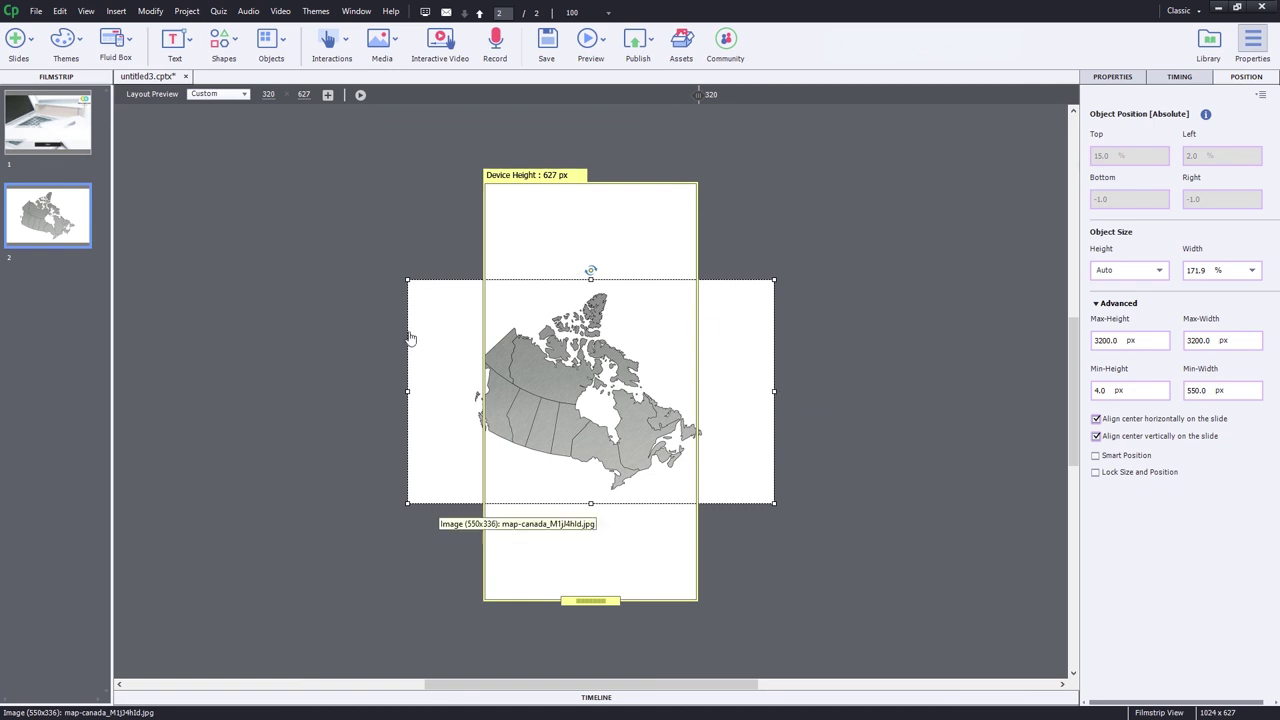
{"action": "left_click_drag", "start_coordinate": [698, 94], "coordinate": [845, 94]}
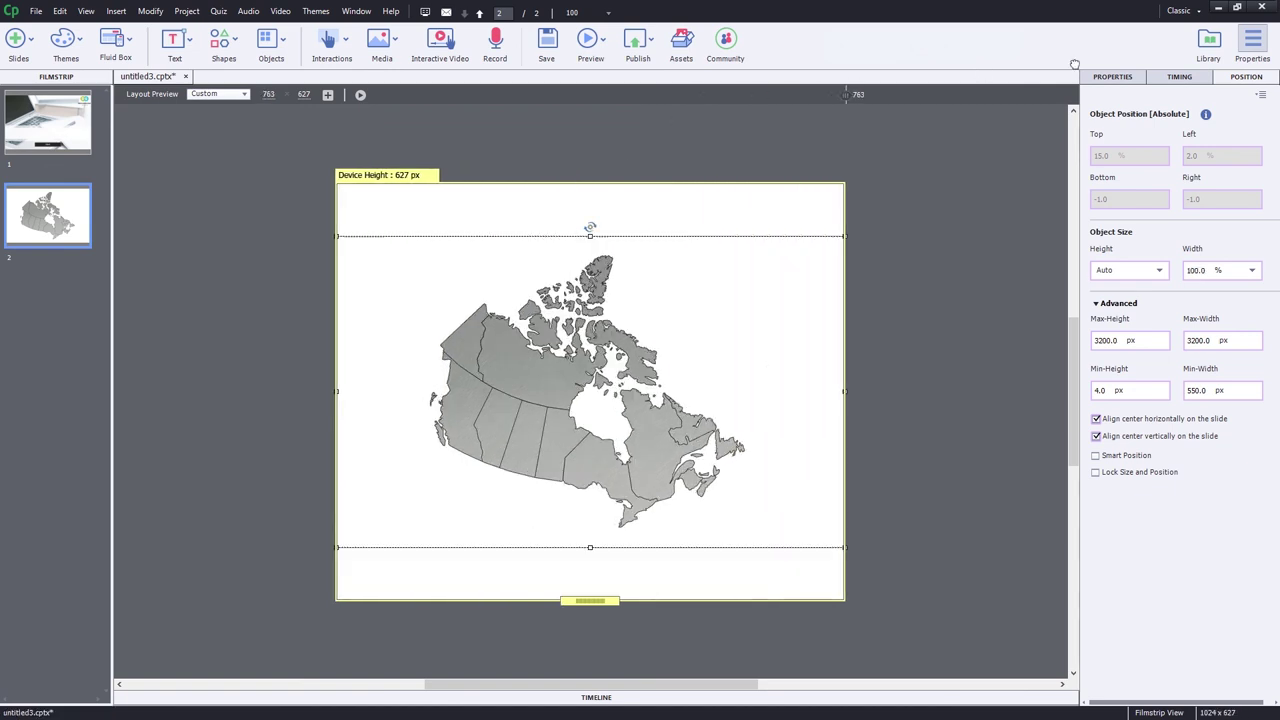
{"action": "left_click_drag", "start_coordinate": [1074, 64], "coordinate": [976, 145]}
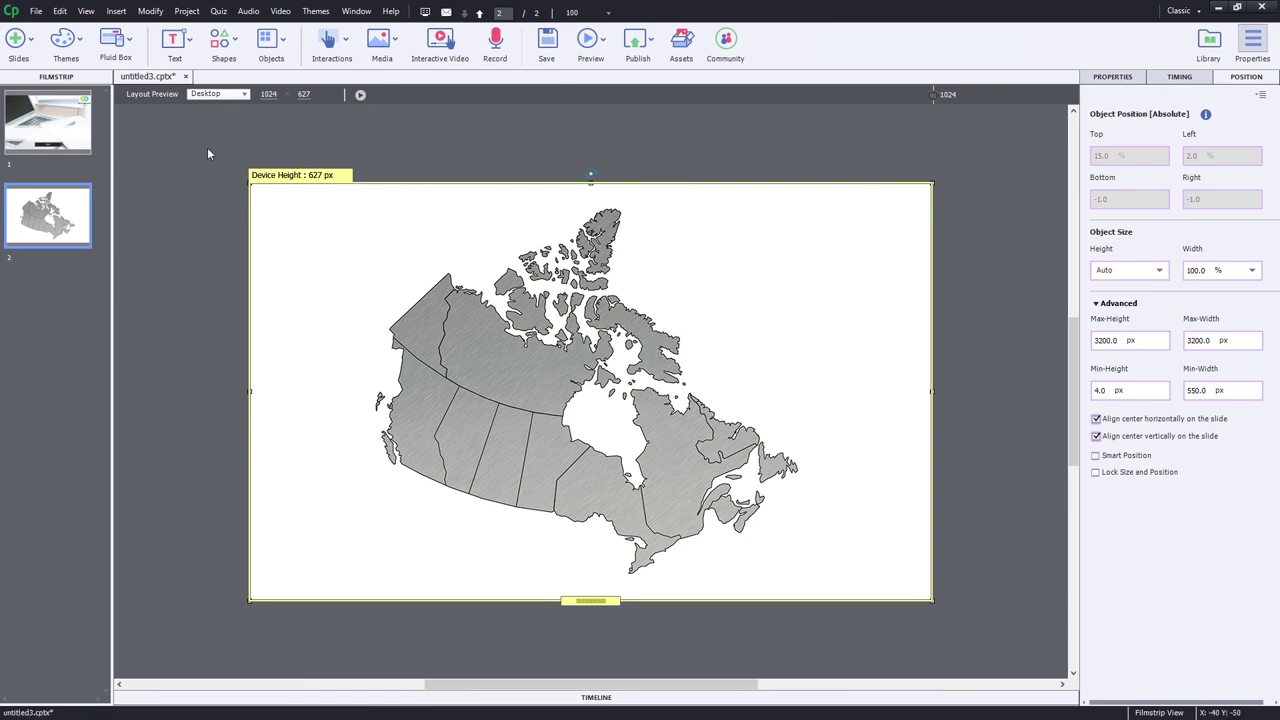